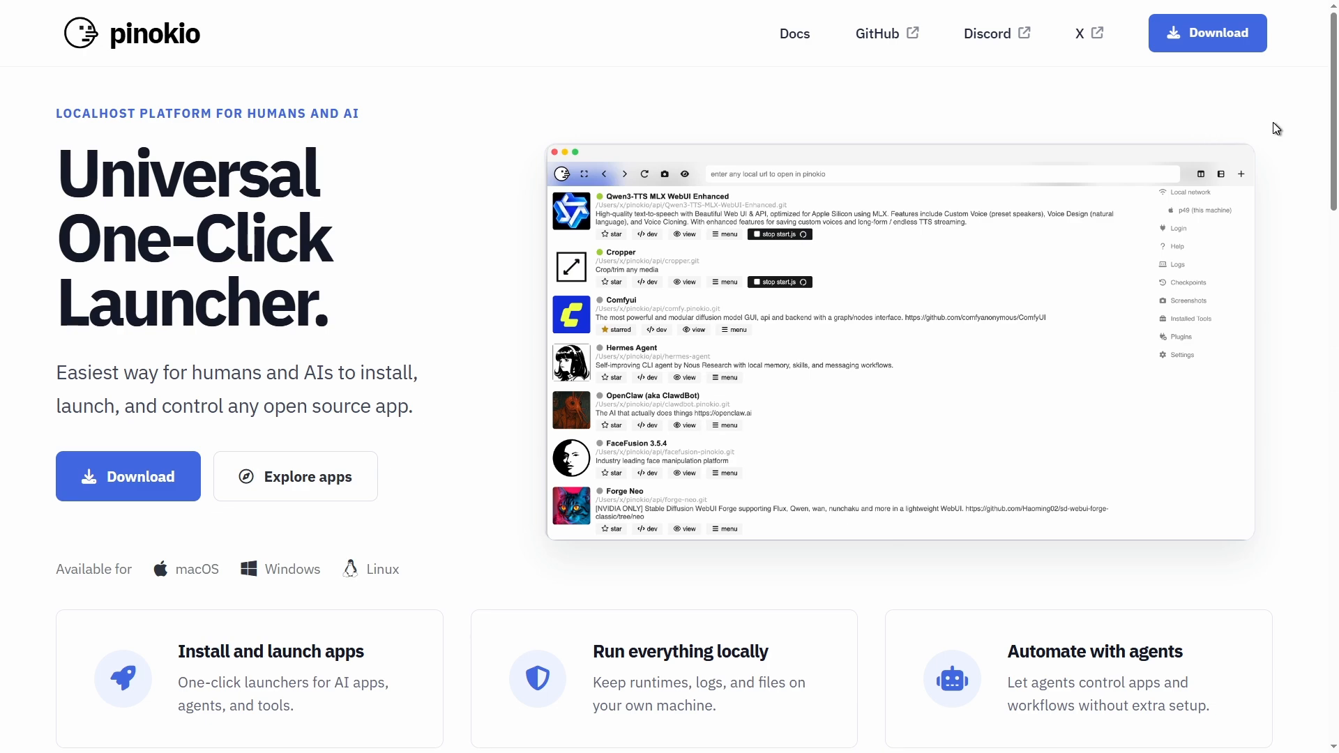
- Review the Pinokio homepage's feature overview, from discovering open source apps to using agents with apps
{"action": "scroll", "coordinate": [1290, 170], "scroll_direction": "down", "scroll_amount": 3}
{"action": "scroll", "coordinate": [1291, 176], "scroll_direction": "down", "scroll_amount": 8}
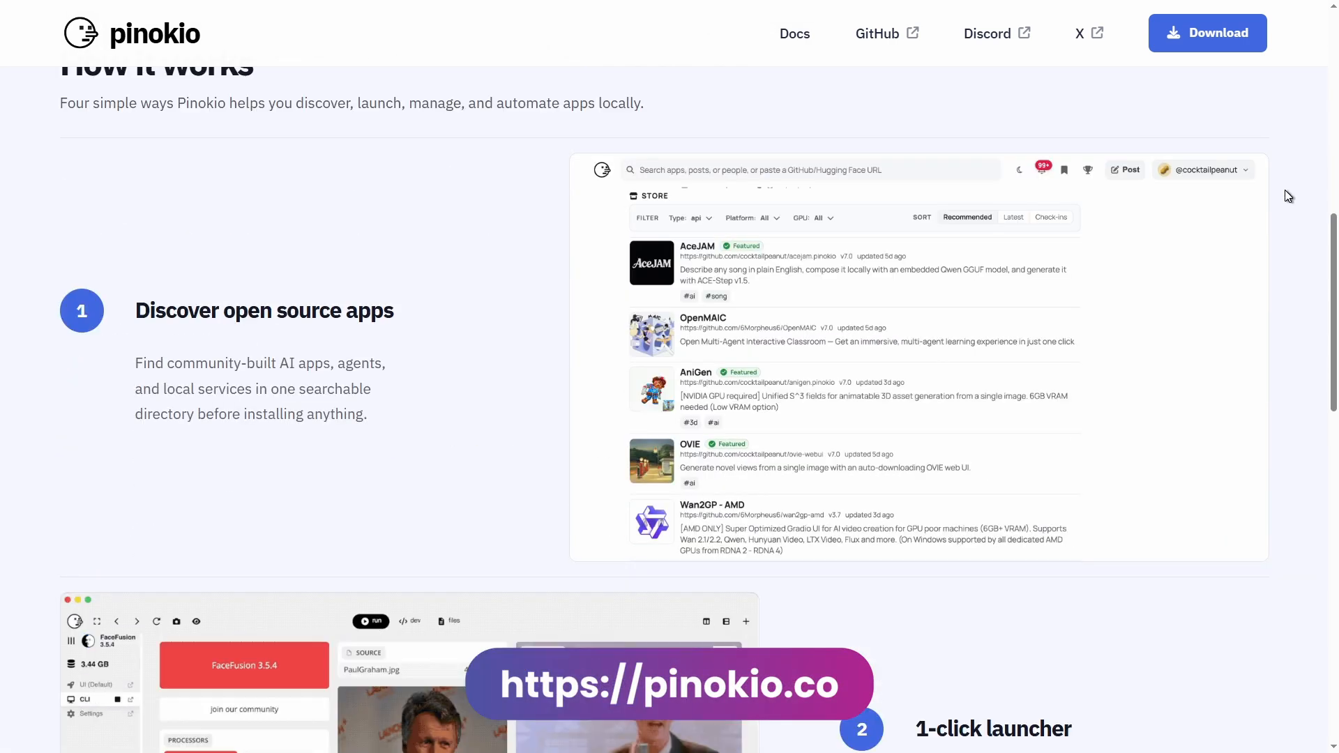
{"action": "scroll", "coordinate": [1288, 189], "scroll_direction": "down", "scroll_amount": 7}
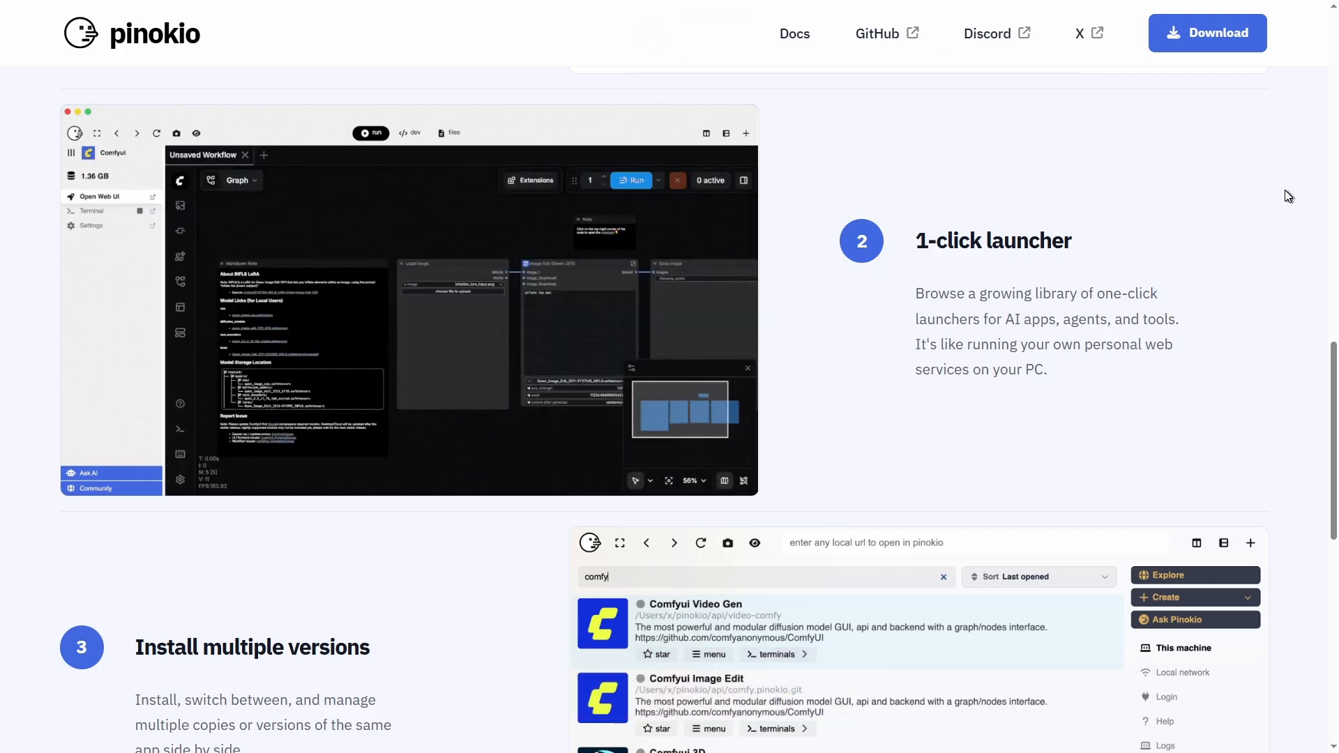
{"action": "scroll", "coordinate": [1285, 192], "scroll_direction": "down", "scroll_amount": 5}
{"action": "scroll", "coordinate": [1287, 195], "scroll_direction": "down", "scroll_amount": 5}
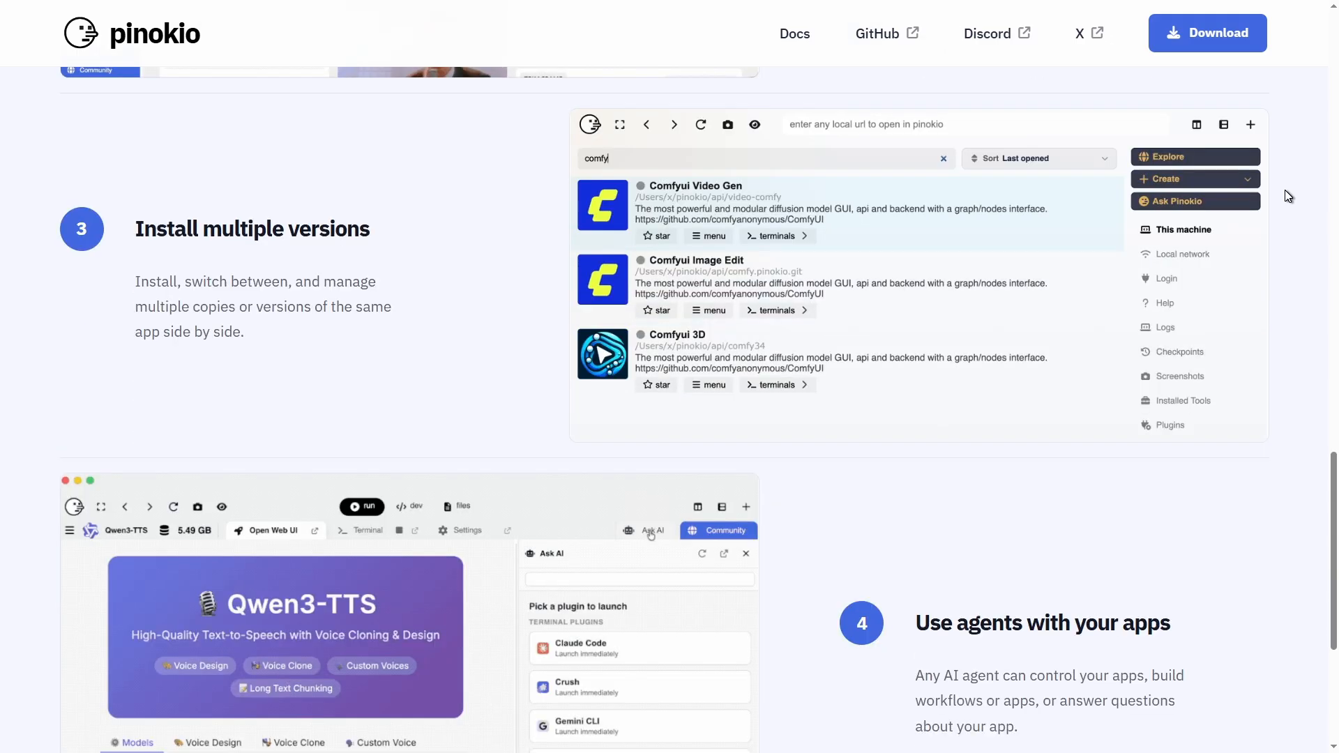
{"action": "scroll", "coordinate": [1287, 195], "scroll_direction": "down", "scroll_amount": 1}
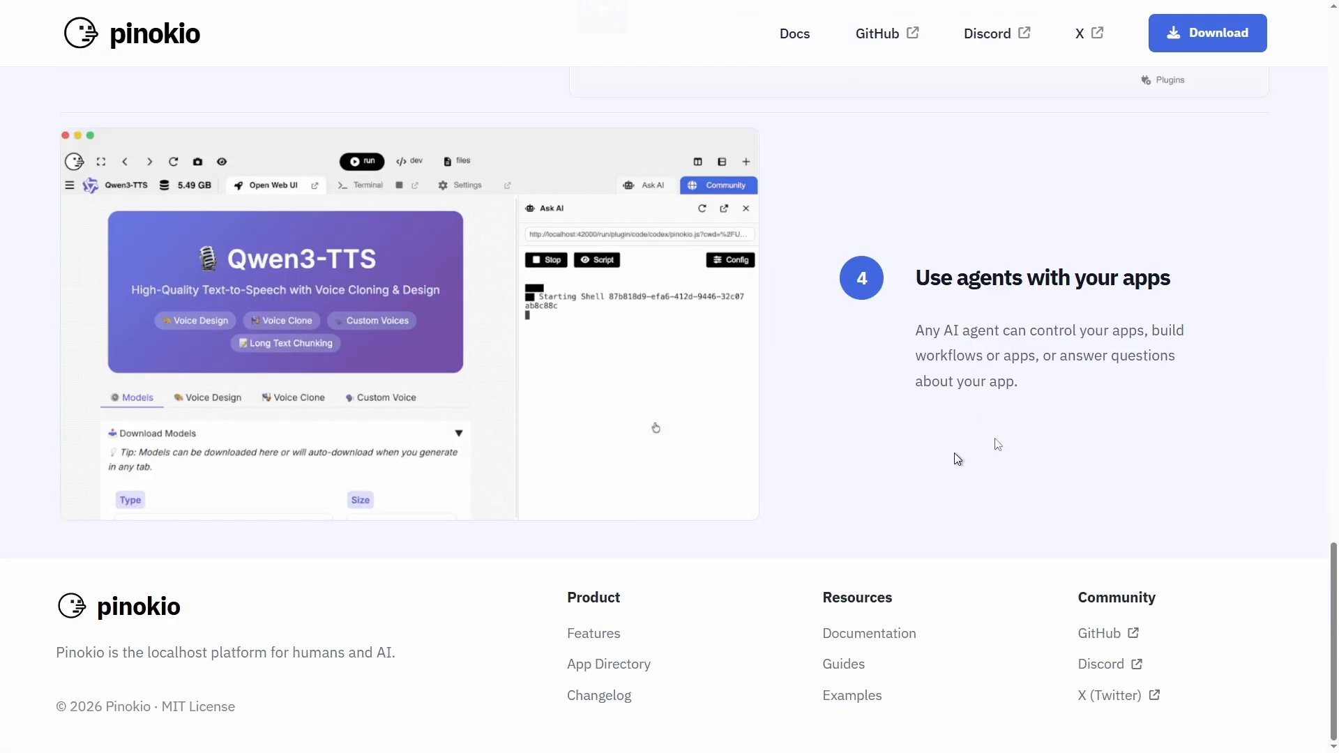
{"action": "left_click", "coordinate": [589, 633]}
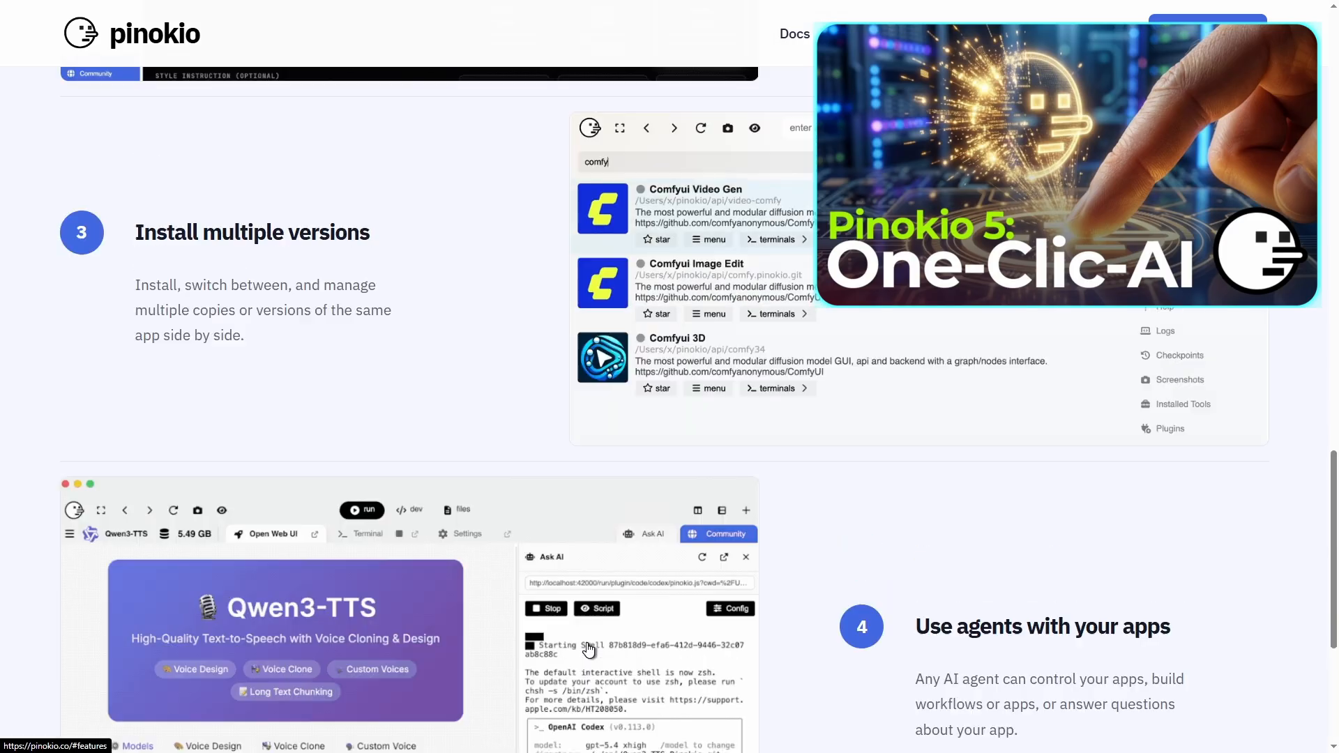
{"action": "scroll", "coordinate": [588, 650], "scroll_direction": "up", "scroll_amount": 9}
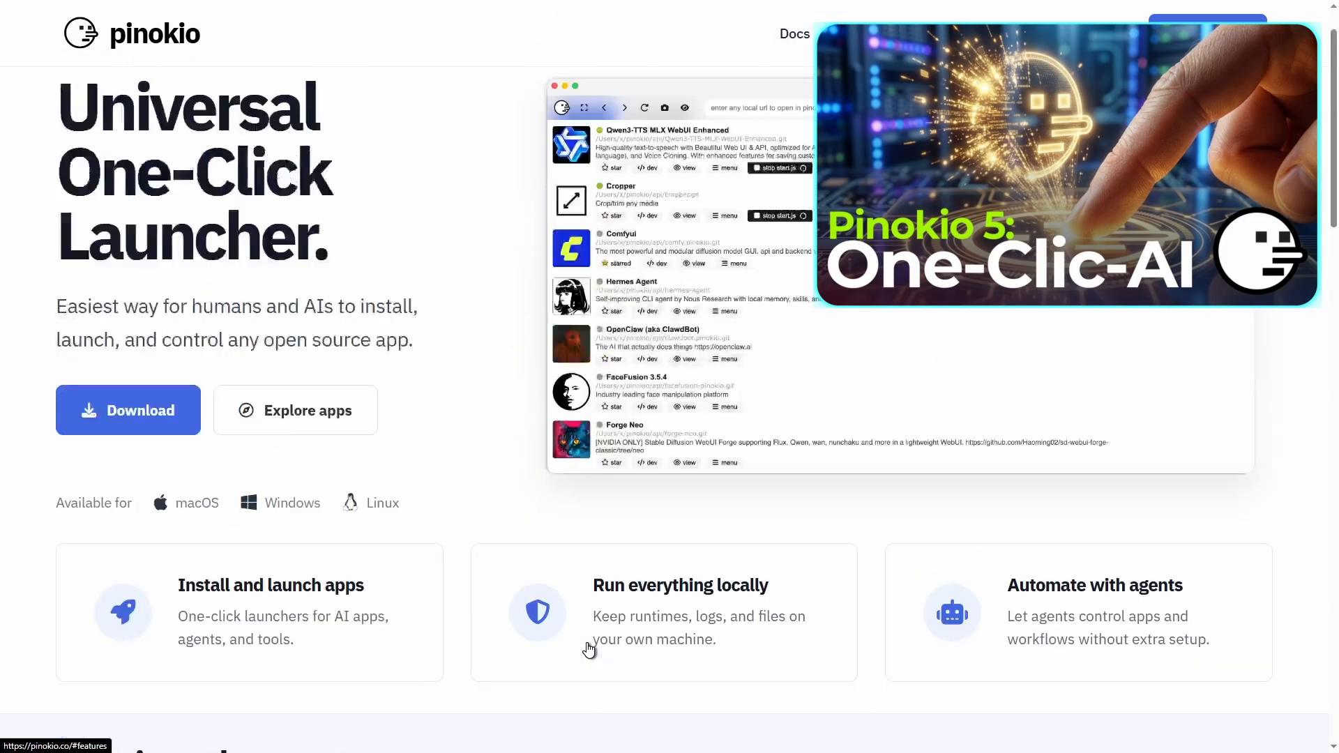
- Open the Pinokio app store and browse the first page of recommended apps down to its end
{"action": "left_click", "coordinate": [307, 477]}
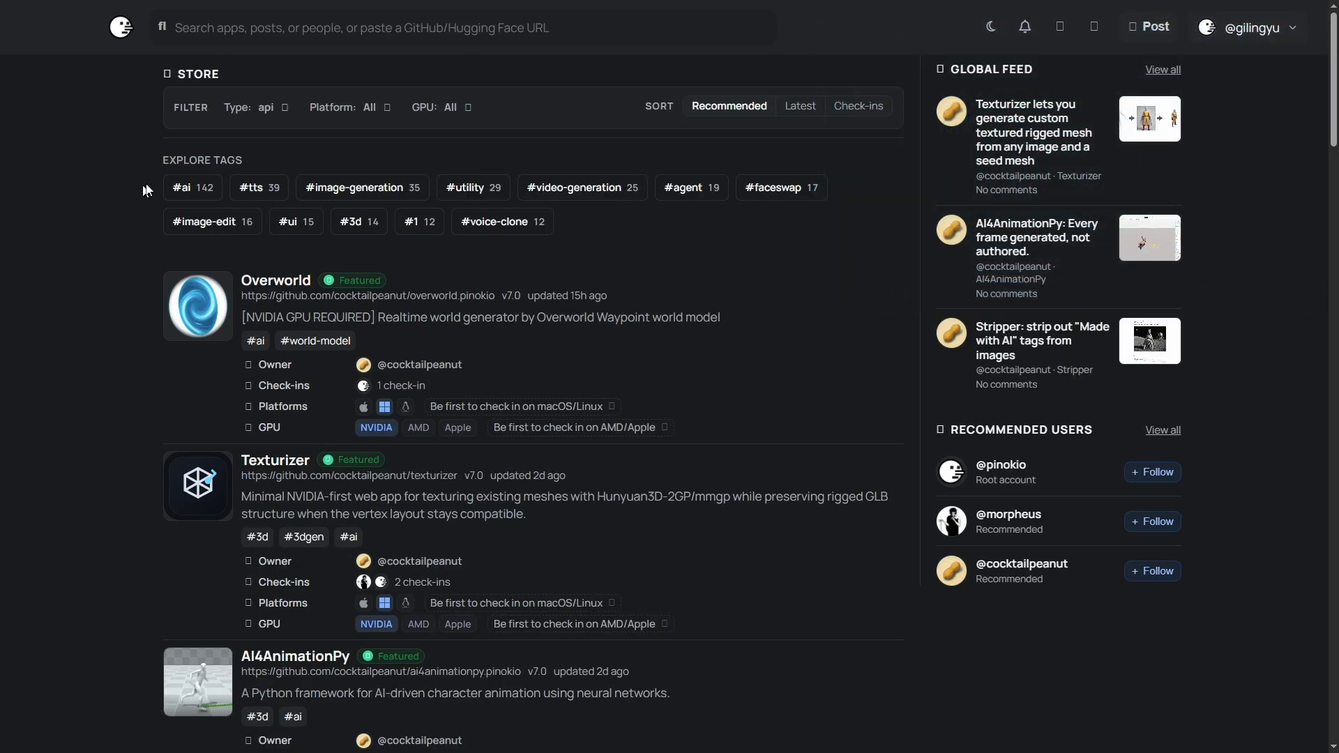
{"action": "scroll", "coordinate": [145, 190], "scroll_direction": "down", "scroll_amount": 9}
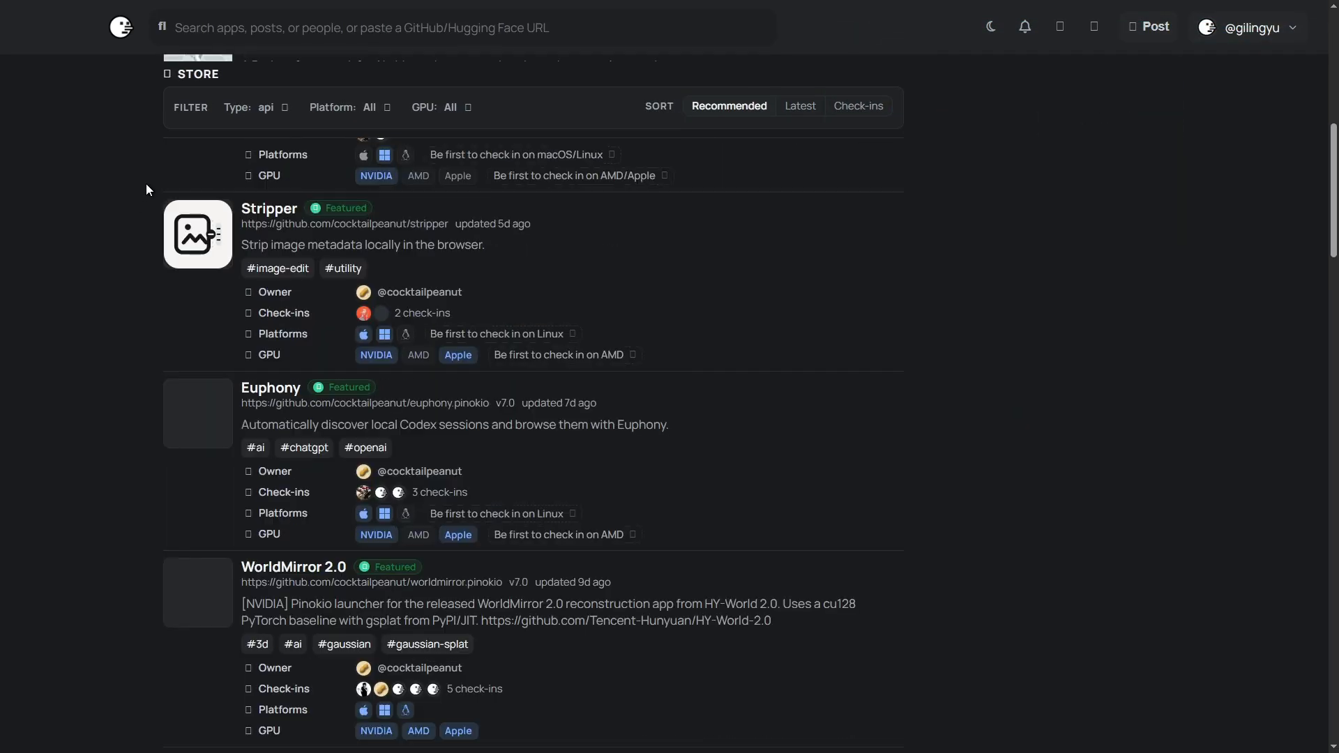
{"action": "scroll", "coordinate": [146, 188], "scroll_direction": "down", "scroll_amount": 6}
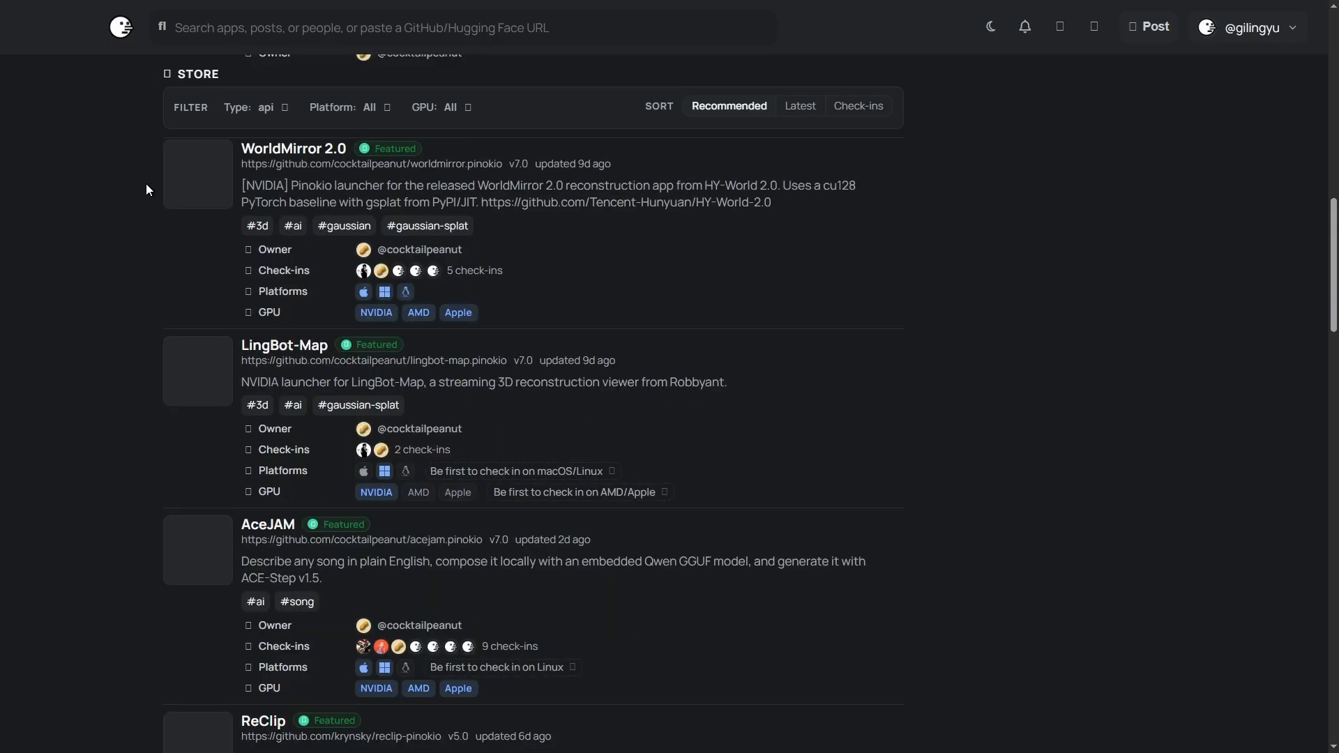
{"action": "scroll", "coordinate": [146, 188], "scroll_direction": "down", "scroll_amount": 7}
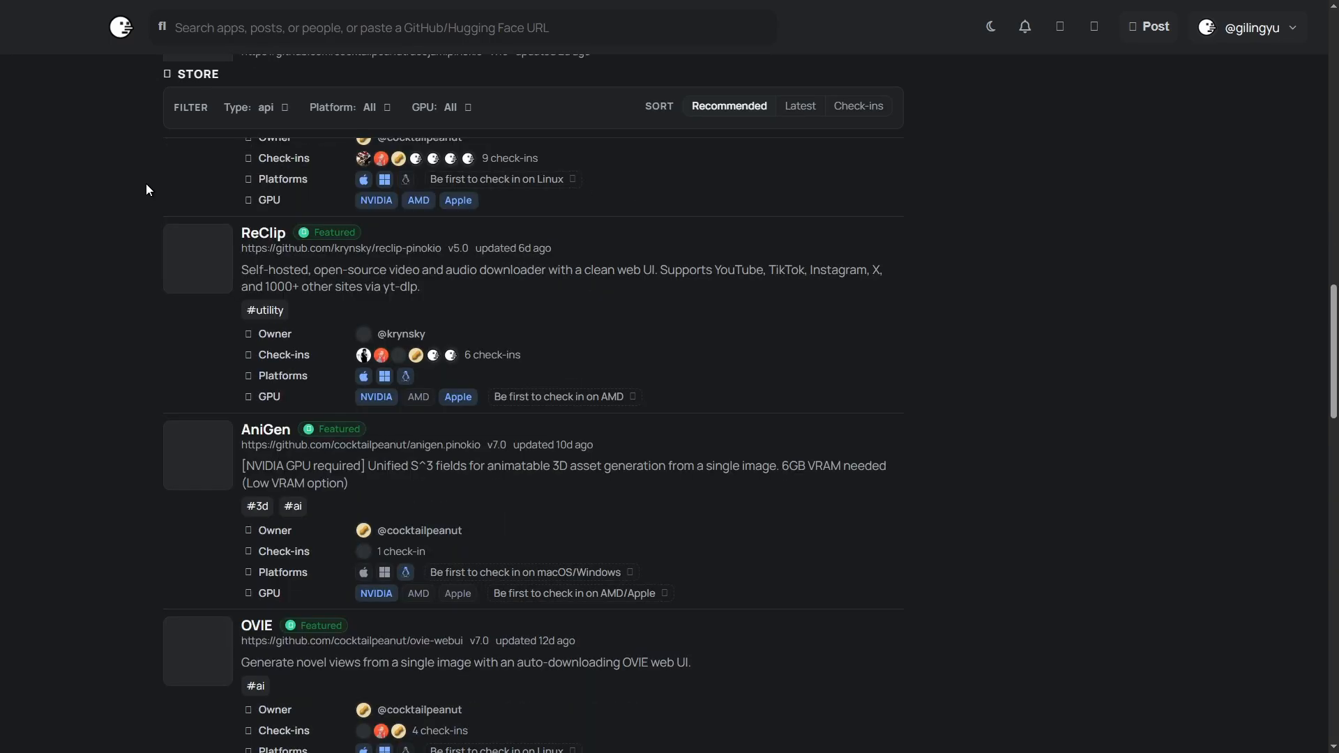
{"action": "scroll", "coordinate": [147, 188], "scroll_direction": "down", "scroll_amount": 7}
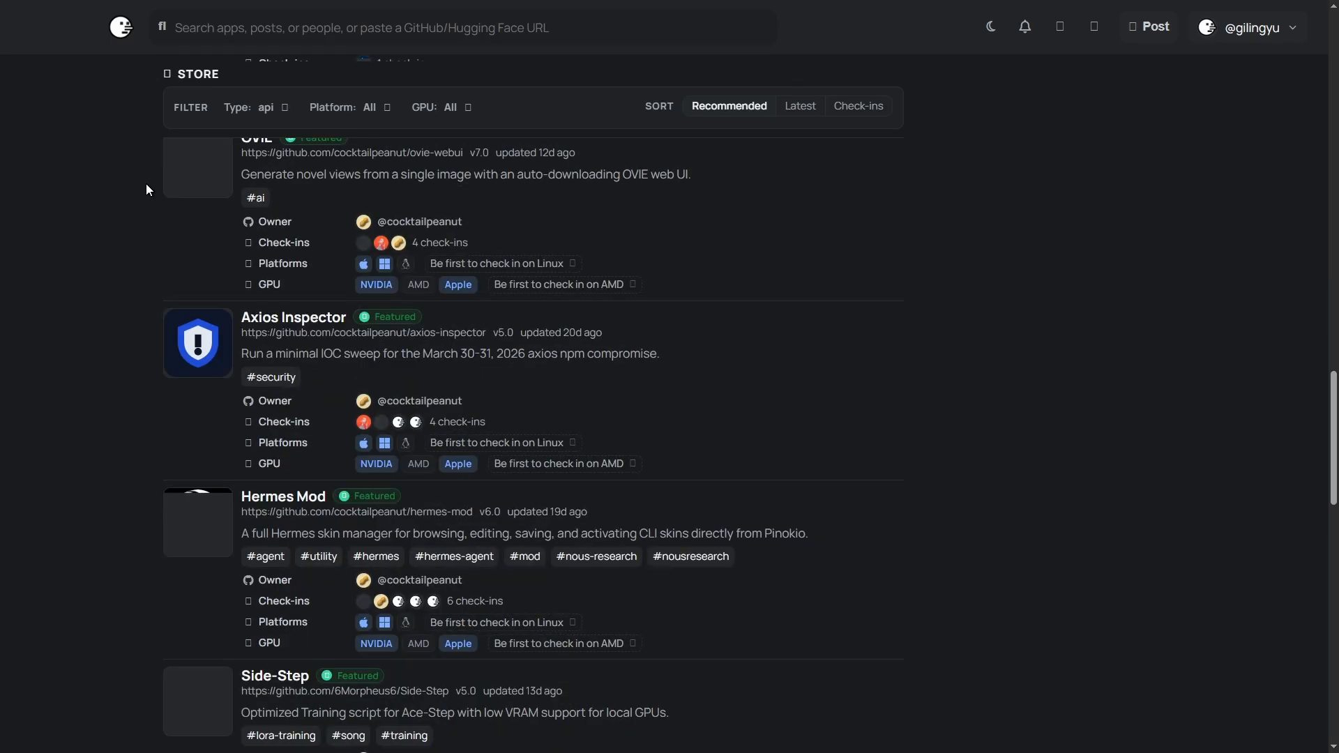
{"action": "scroll", "coordinate": [145, 182], "scroll_direction": "down", "scroll_amount": 4}
{"action": "scroll", "coordinate": [148, 288], "scroll_direction": "down", "scroll_amount": 4}
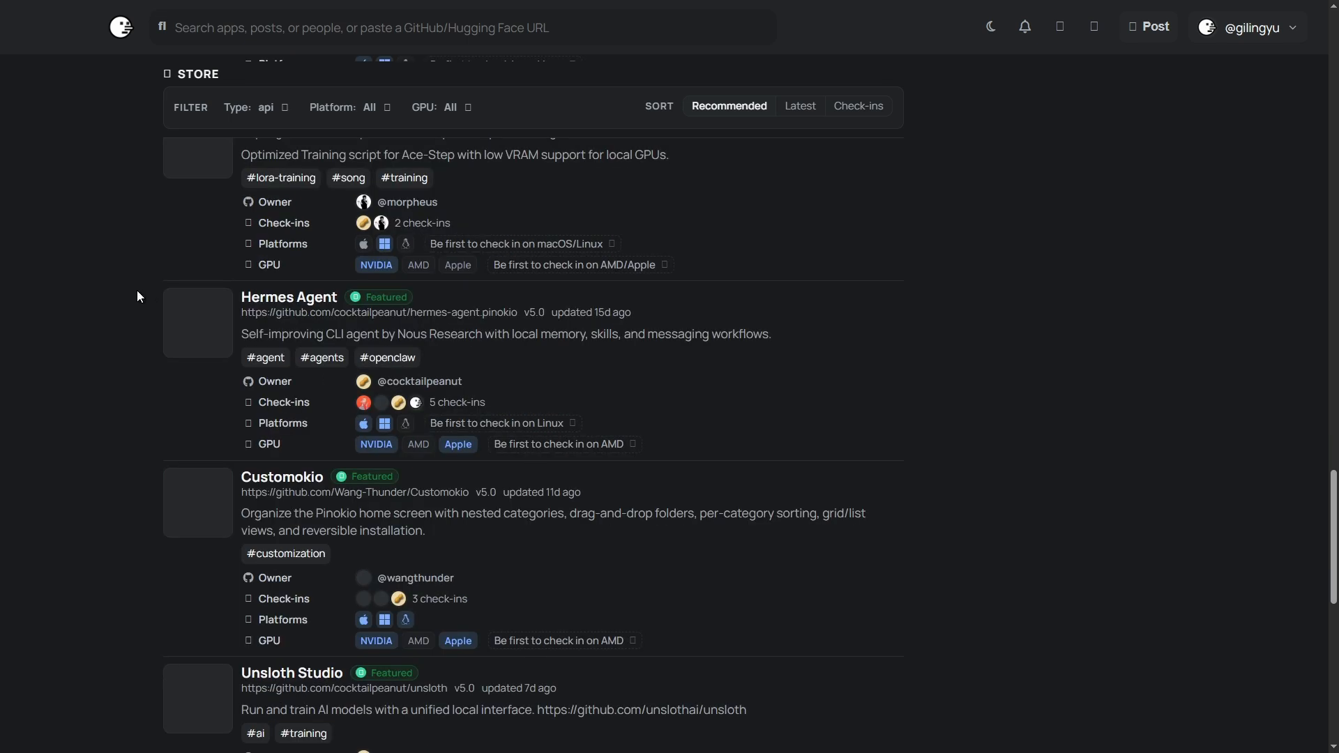
{"action": "scroll", "coordinate": [137, 293], "scroll_direction": "down", "scroll_amount": 3}
{"action": "scroll", "coordinate": [140, 293], "scroll_direction": "down", "scroll_amount": 4}
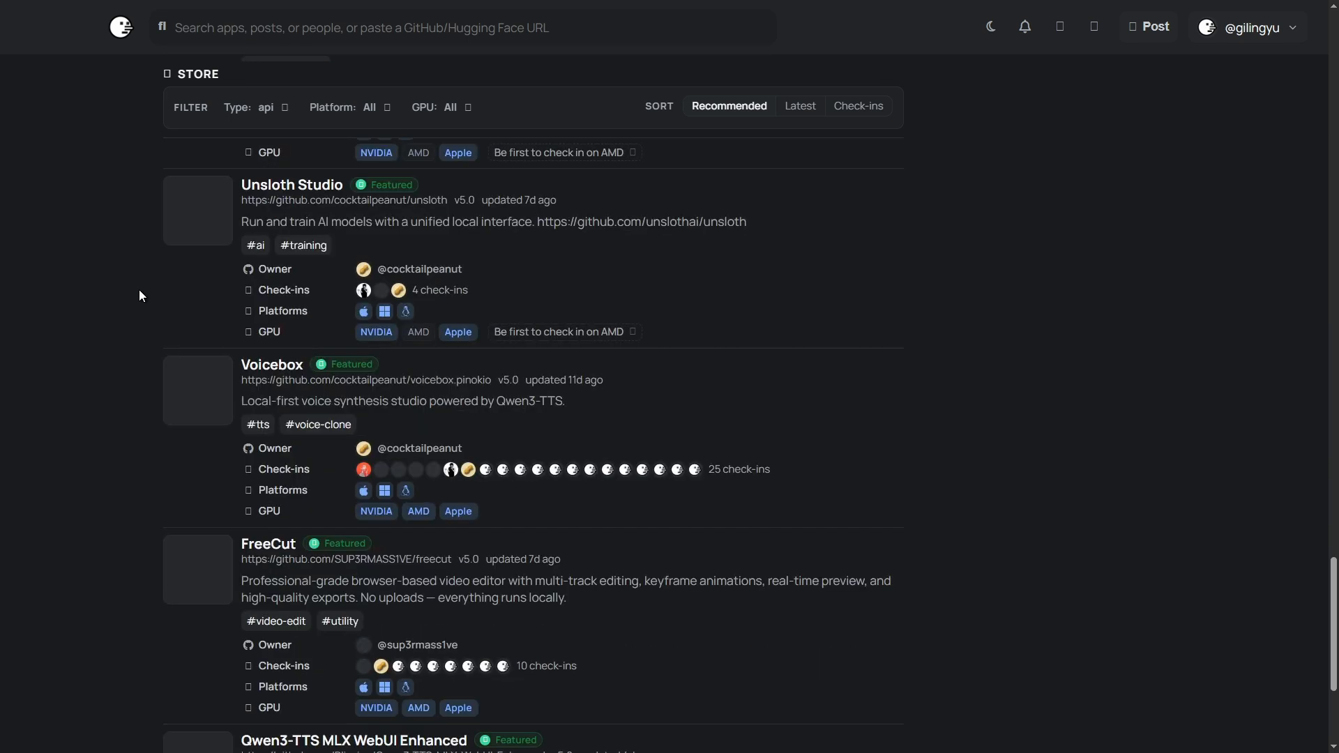
{"action": "scroll", "coordinate": [139, 293], "scroll_direction": "down", "scroll_amount": 4}
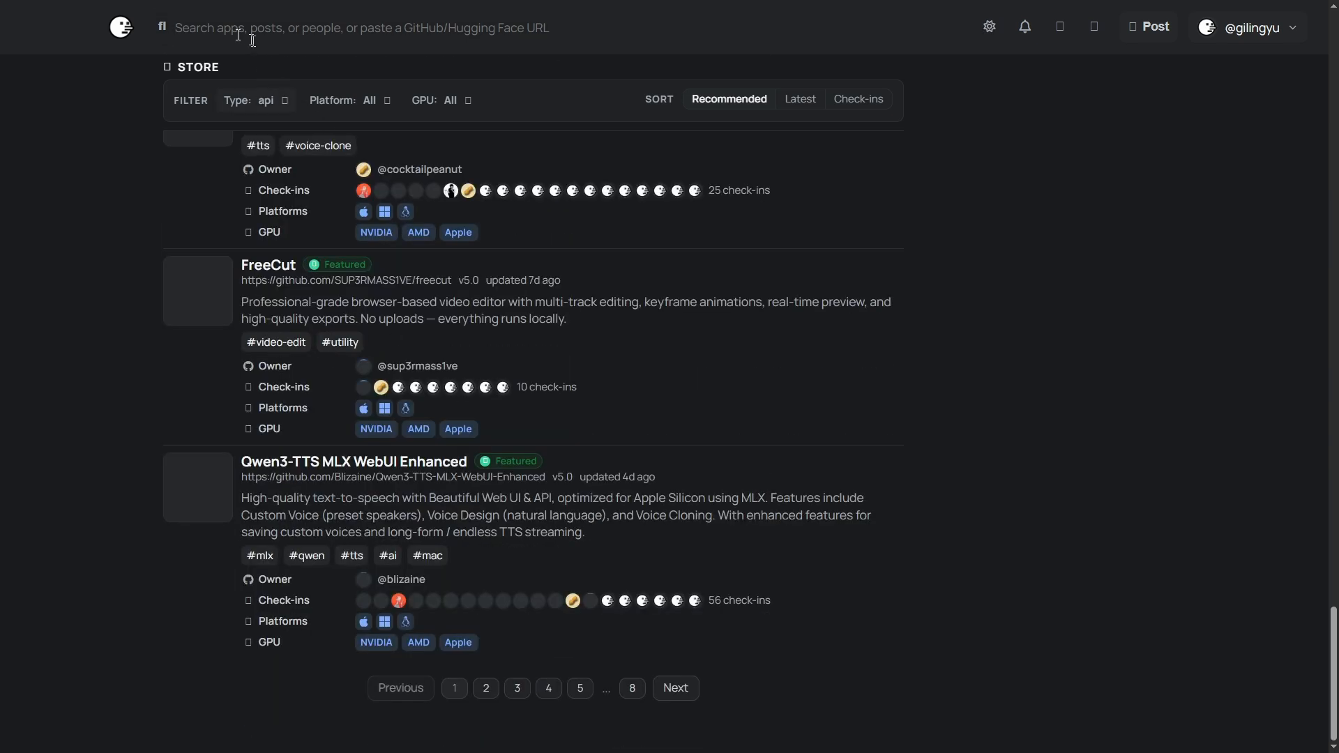
- Search the store for wan2gp and install the featured Wan2GP app from the pinokiofactory repository
{"action": "left_click", "coordinate": [228, 40]}
{"action": "left_click", "coordinate": [226, 30]}
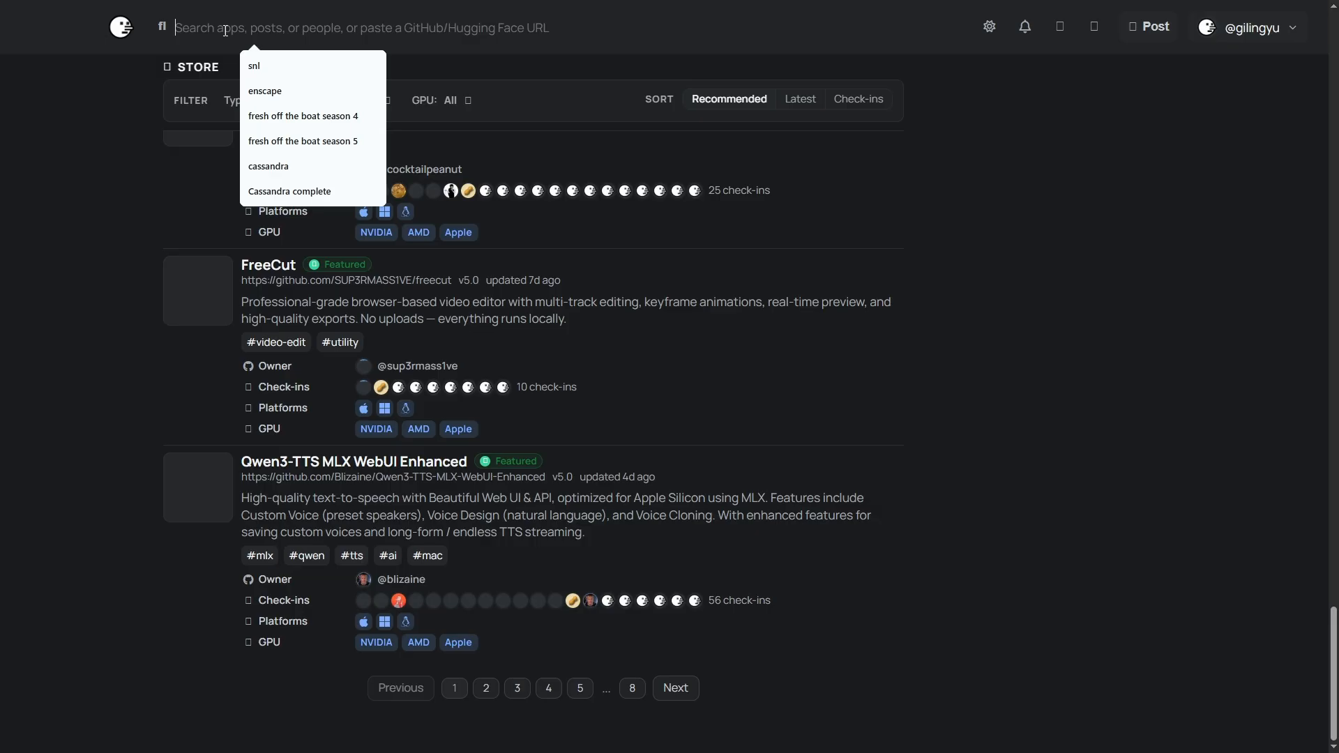
{"action": "type", "text": "wan"}
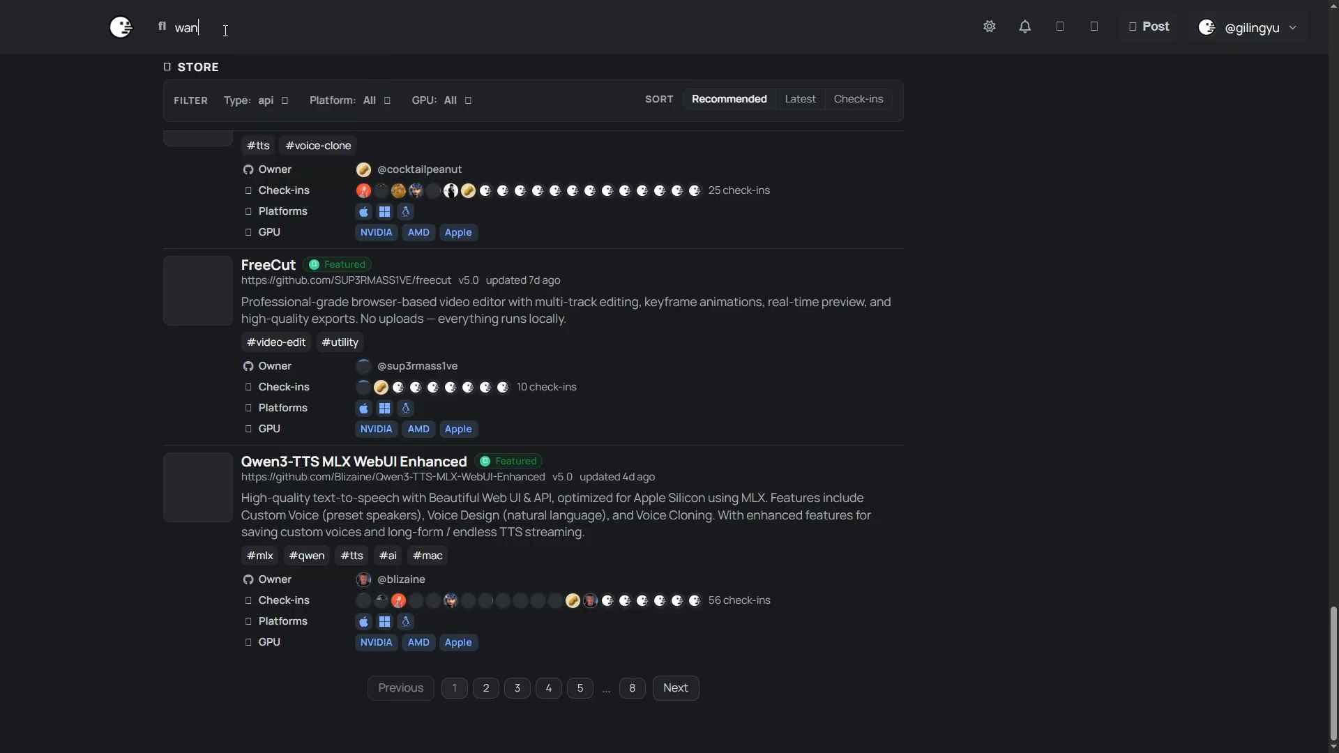
{"action": "type", "text": "2gp"}
{"action": "key", "text": "Return"}
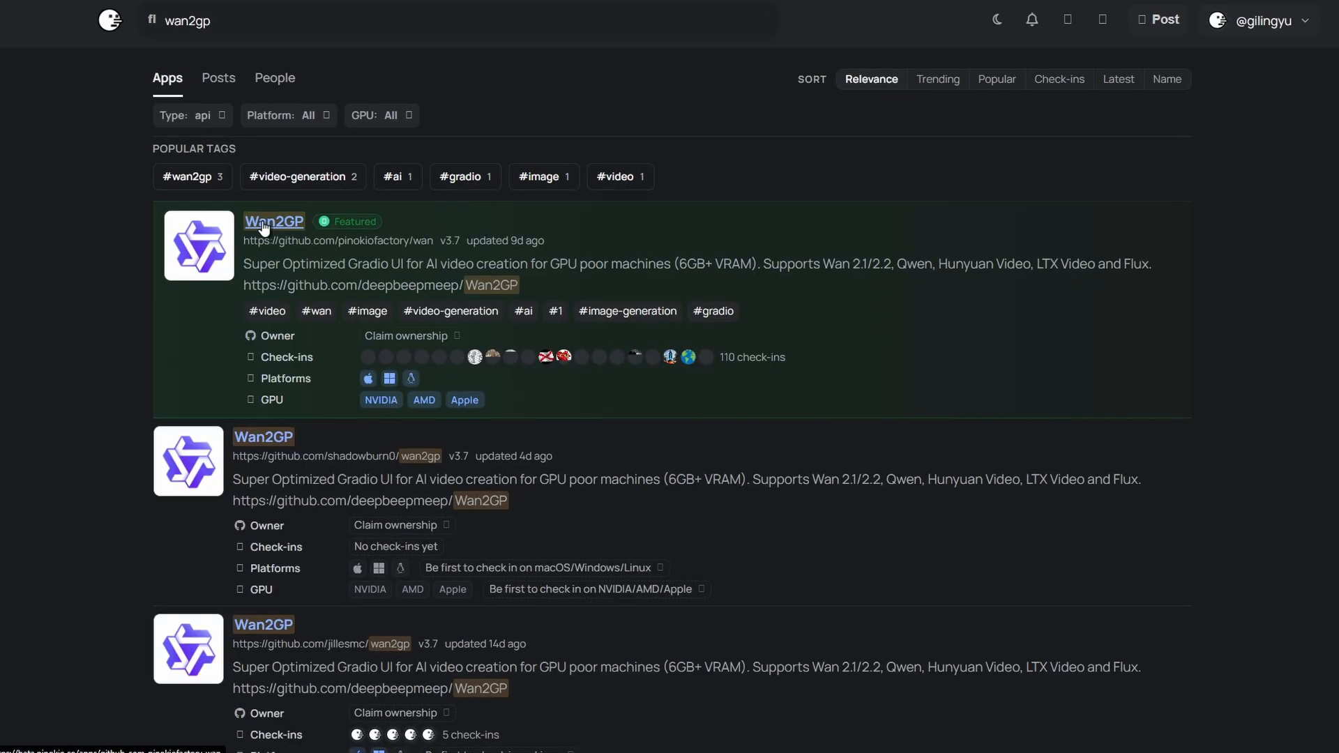
{"action": "left_click", "coordinate": [263, 225]}
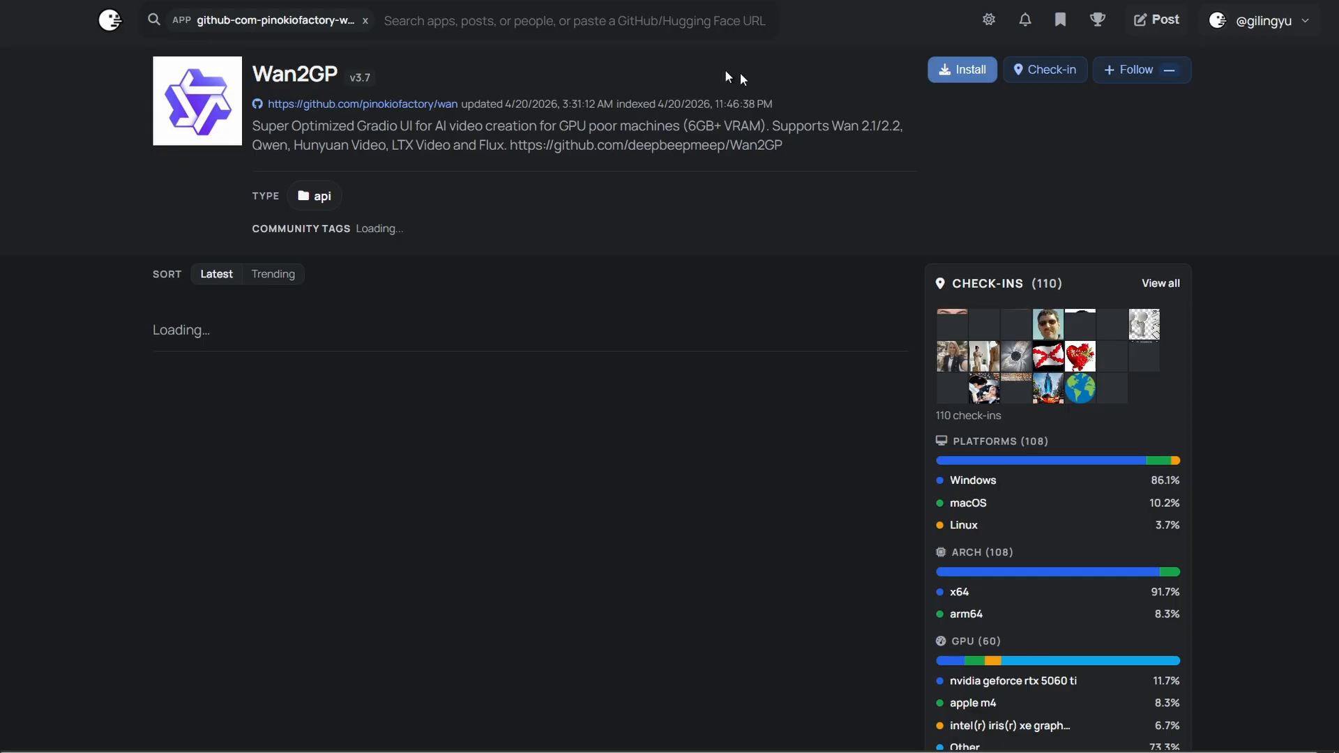
{"action": "left_click", "coordinate": [957, 73]}
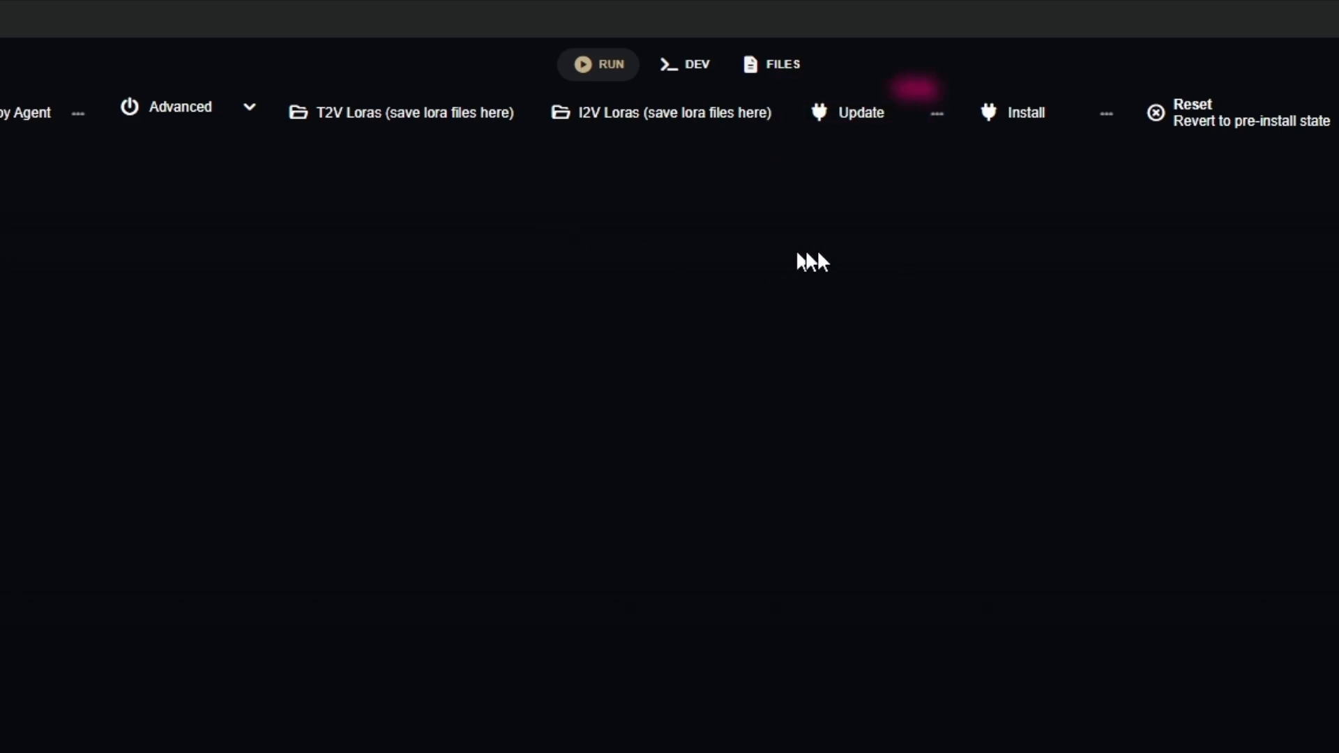
- Update Wan2GP and select the LTX-2 model family for the video generator in its web UI
{"action": "left_click", "coordinate": [862, 113]}
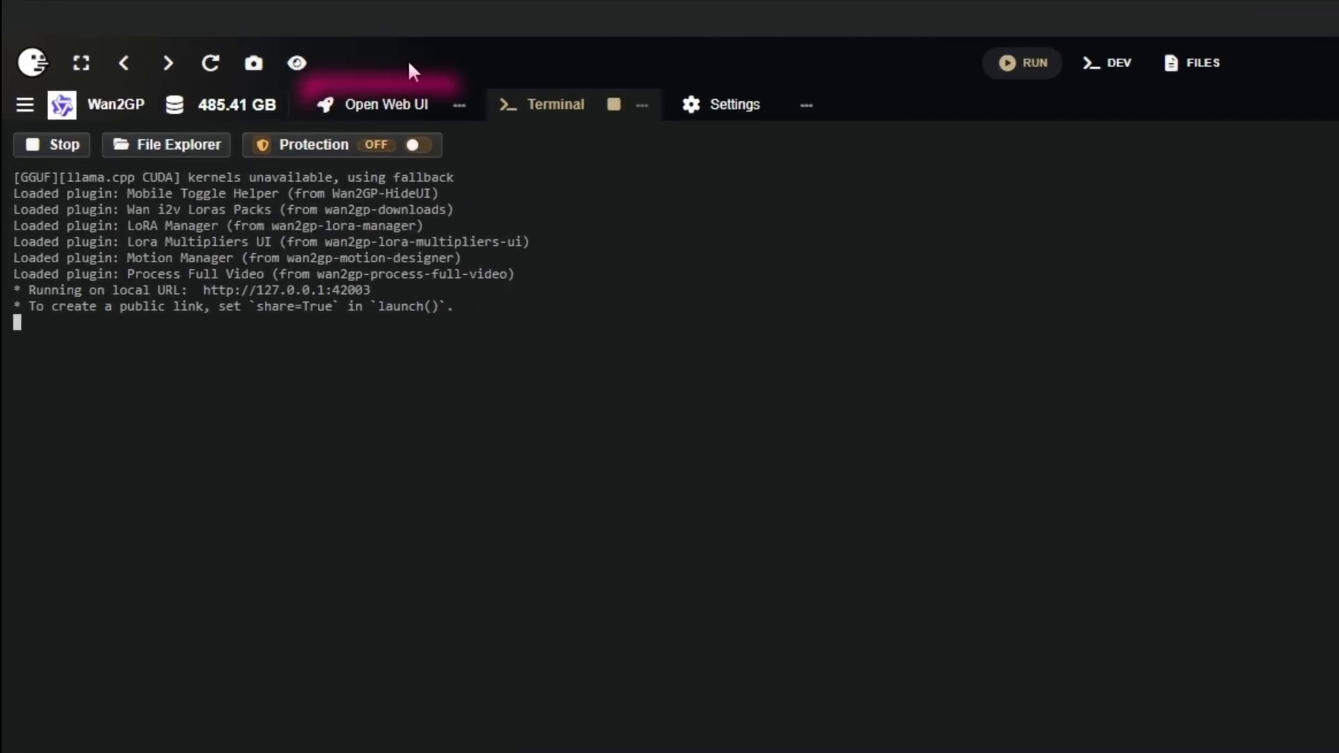
{"action": "left_click", "coordinate": [387, 112]}
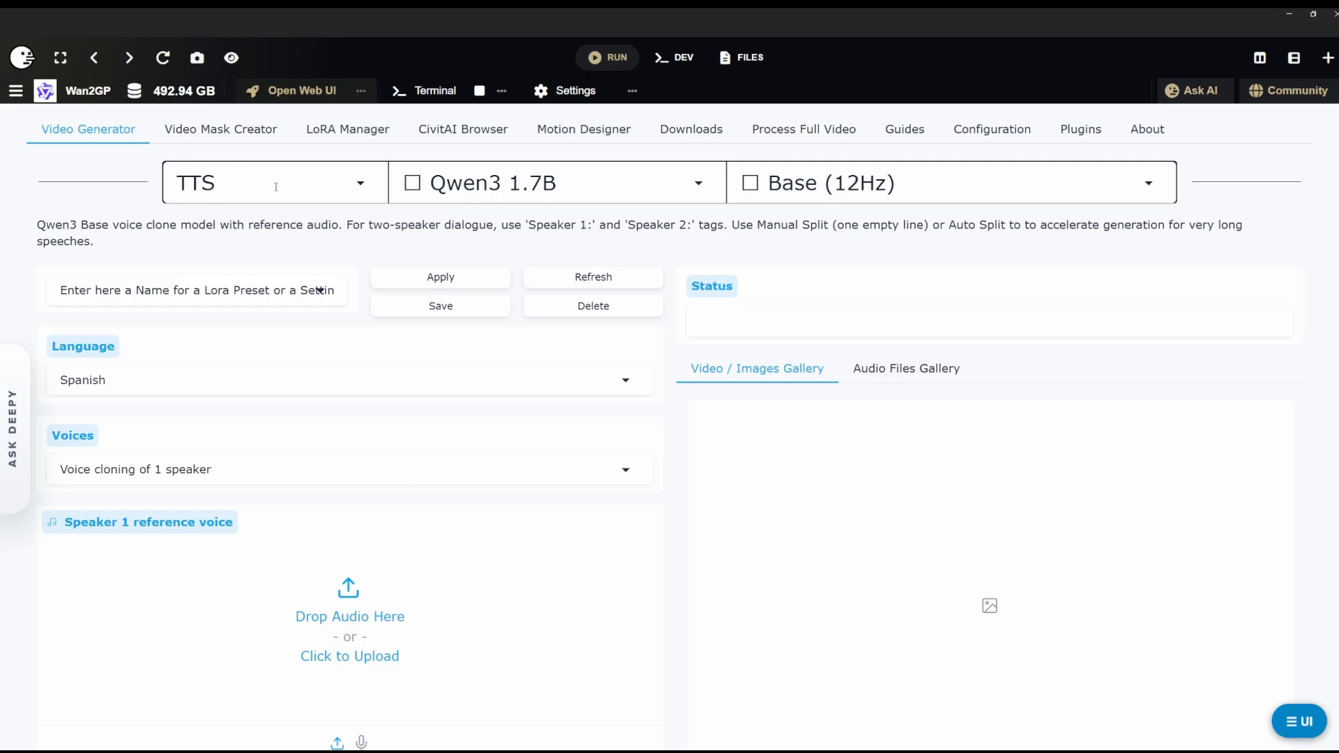
{"action": "left_click", "coordinate": [229, 185]}
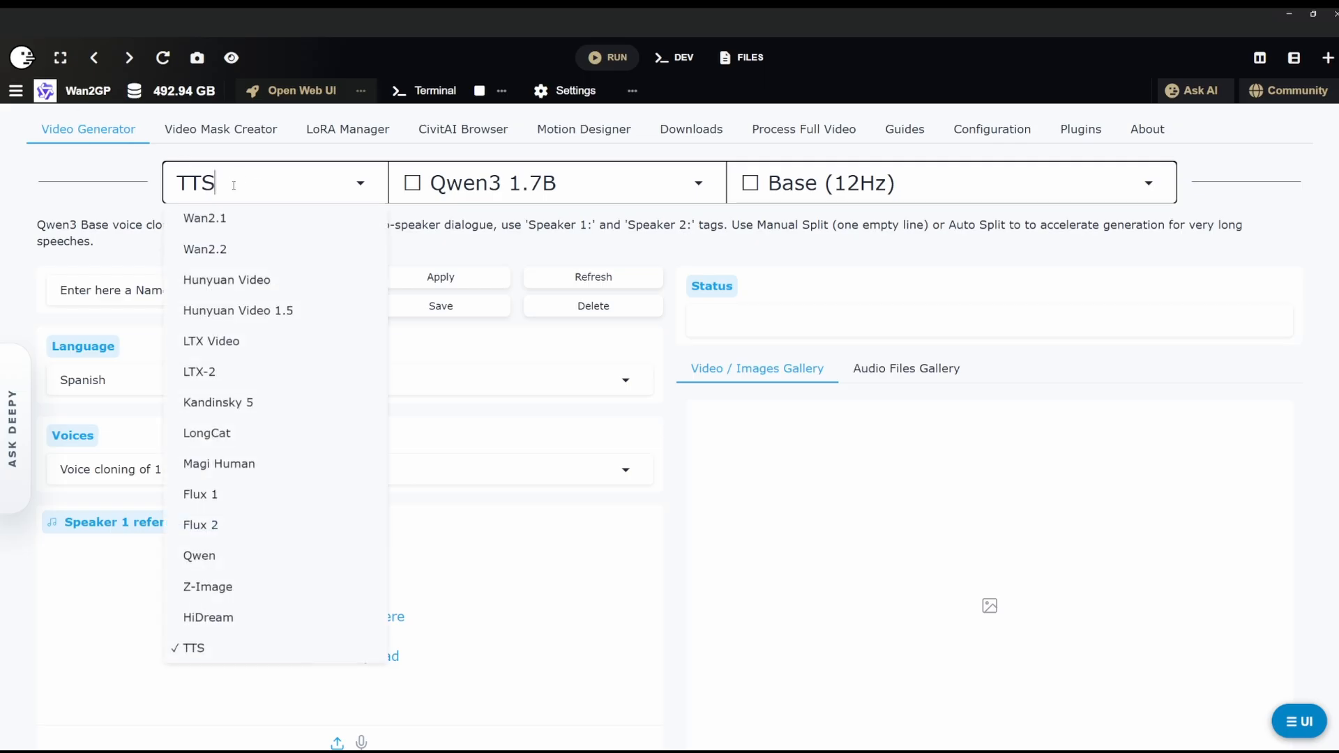
{"action": "left_click", "coordinate": [202, 371]}
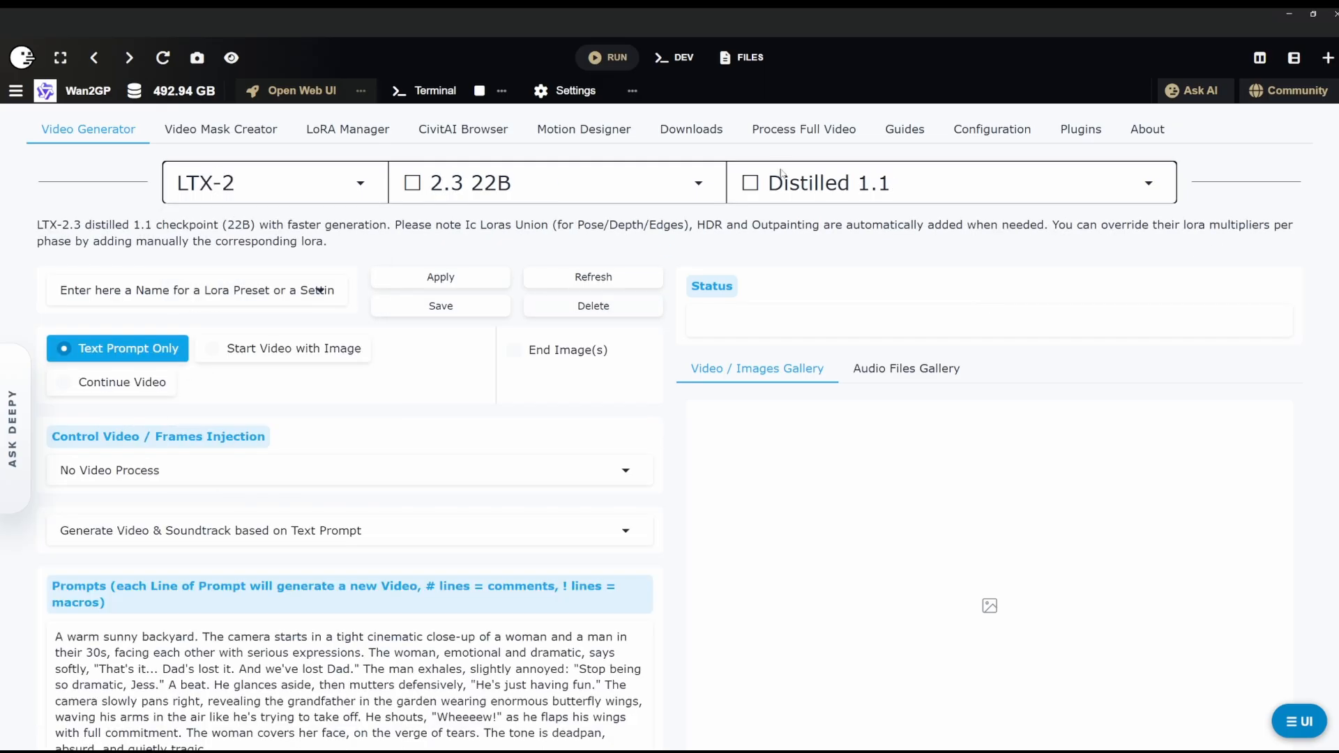
- Examine the Wan2GP plugin lists, covering the locally enabled plugins such as Process Full Video and the ones available to install
{"action": "left_click", "coordinate": [1085, 134]}
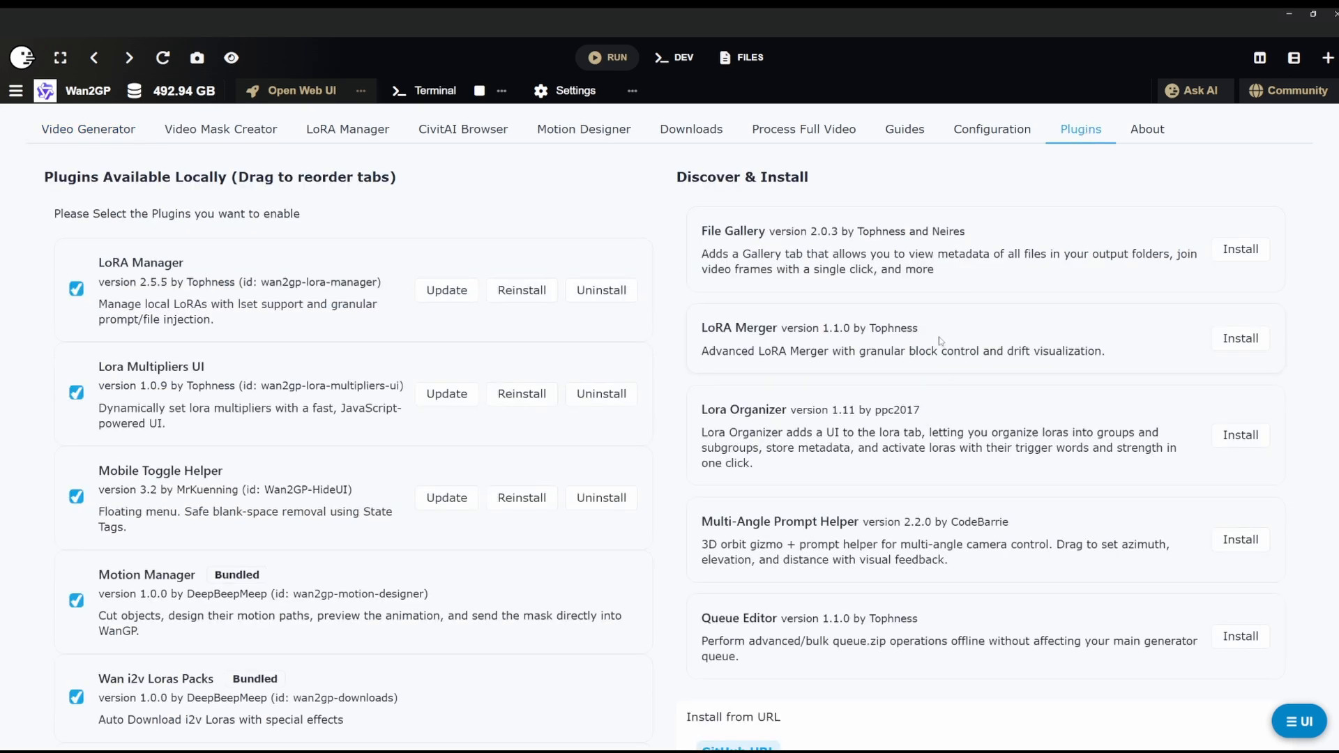
{"action": "scroll", "coordinate": [543, 474], "scroll_direction": "down", "scroll_amount": 5}
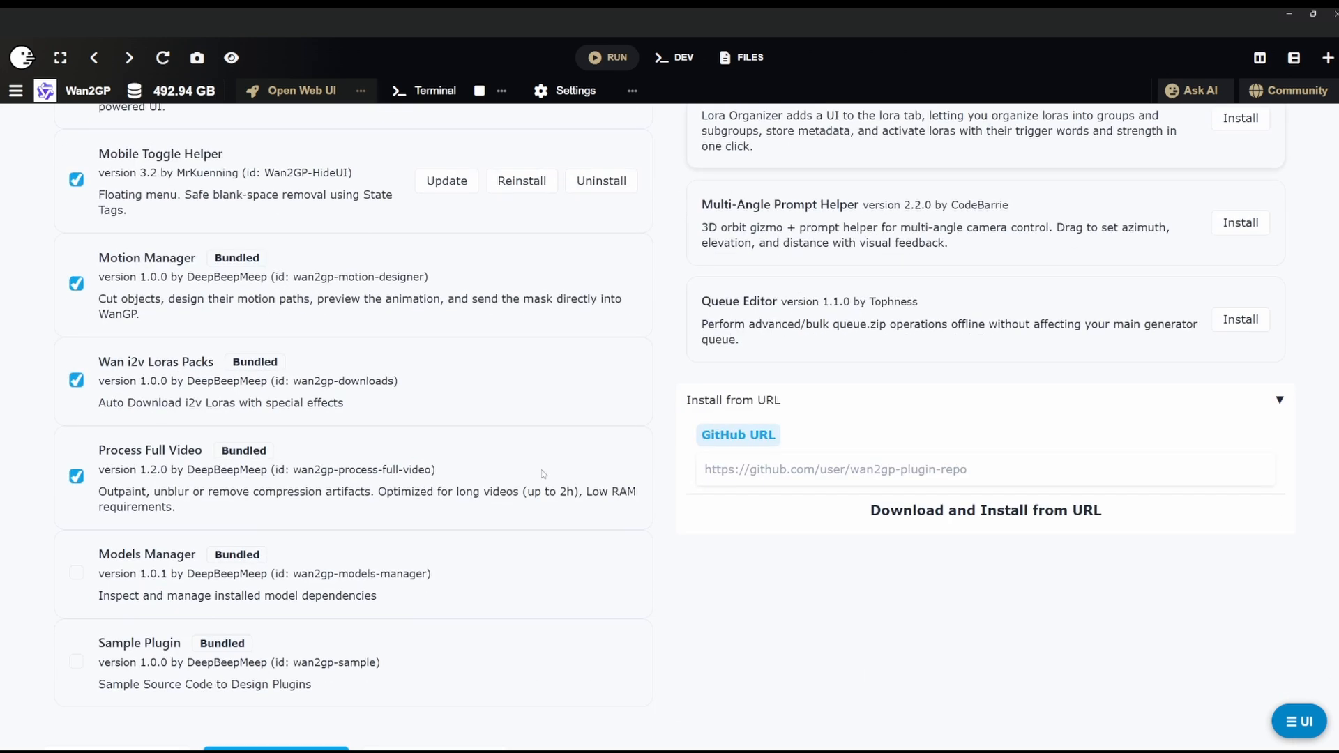
{"action": "left_click", "coordinate": [75, 477]}
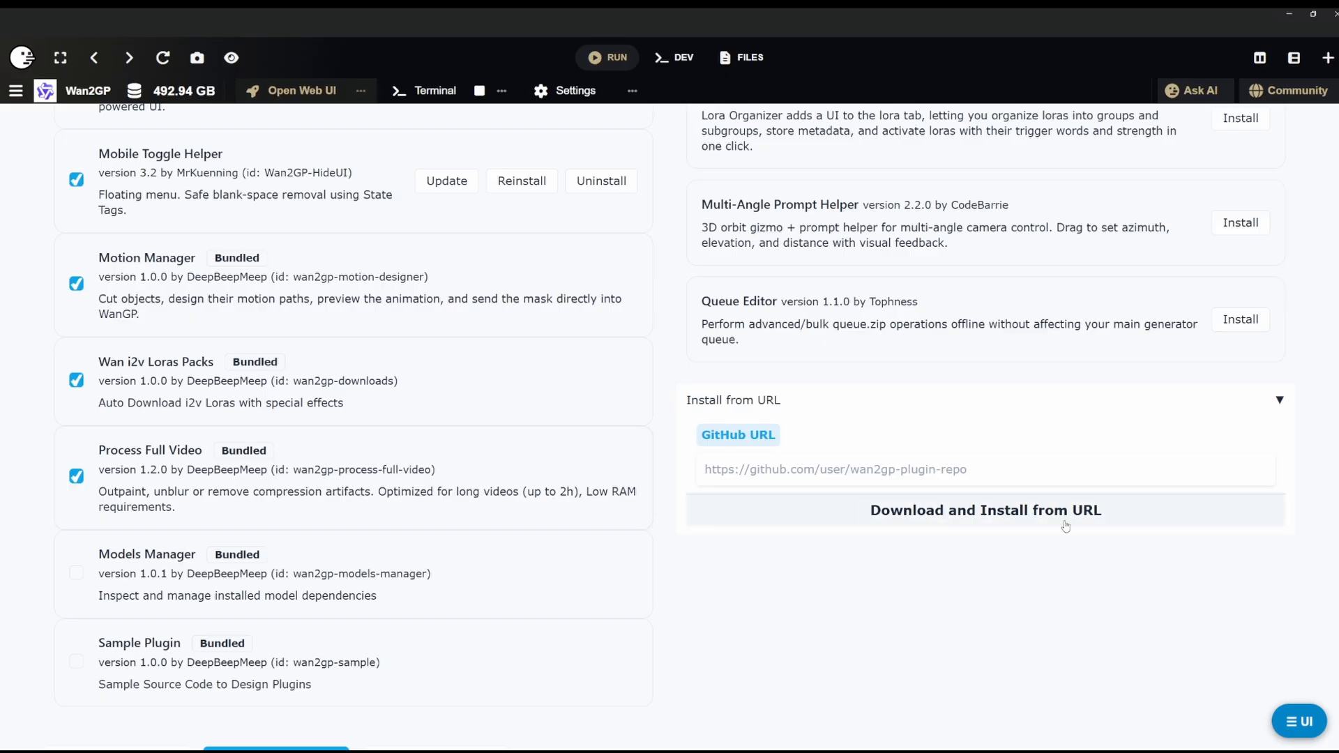
{"action": "scroll", "coordinate": [1327, 505], "scroll_direction": "up", "scroll_amount": 5}
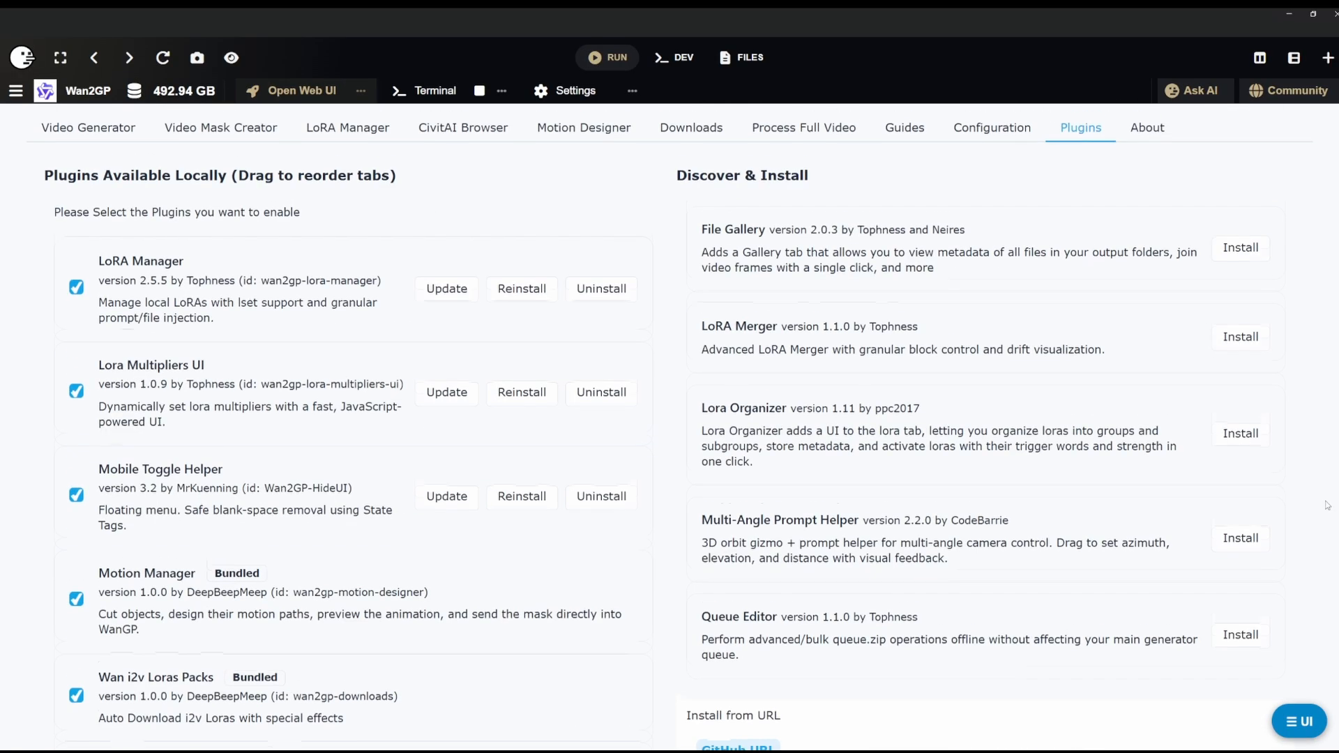
{"action": "scroll", "coordinate": [1327, 505], "scroll_direction": "down", "scroll_amount": 4}
{"action": "scroll", "coordinate": [673, 602], "scroll_direction": "down", "scroll_amount": 2}
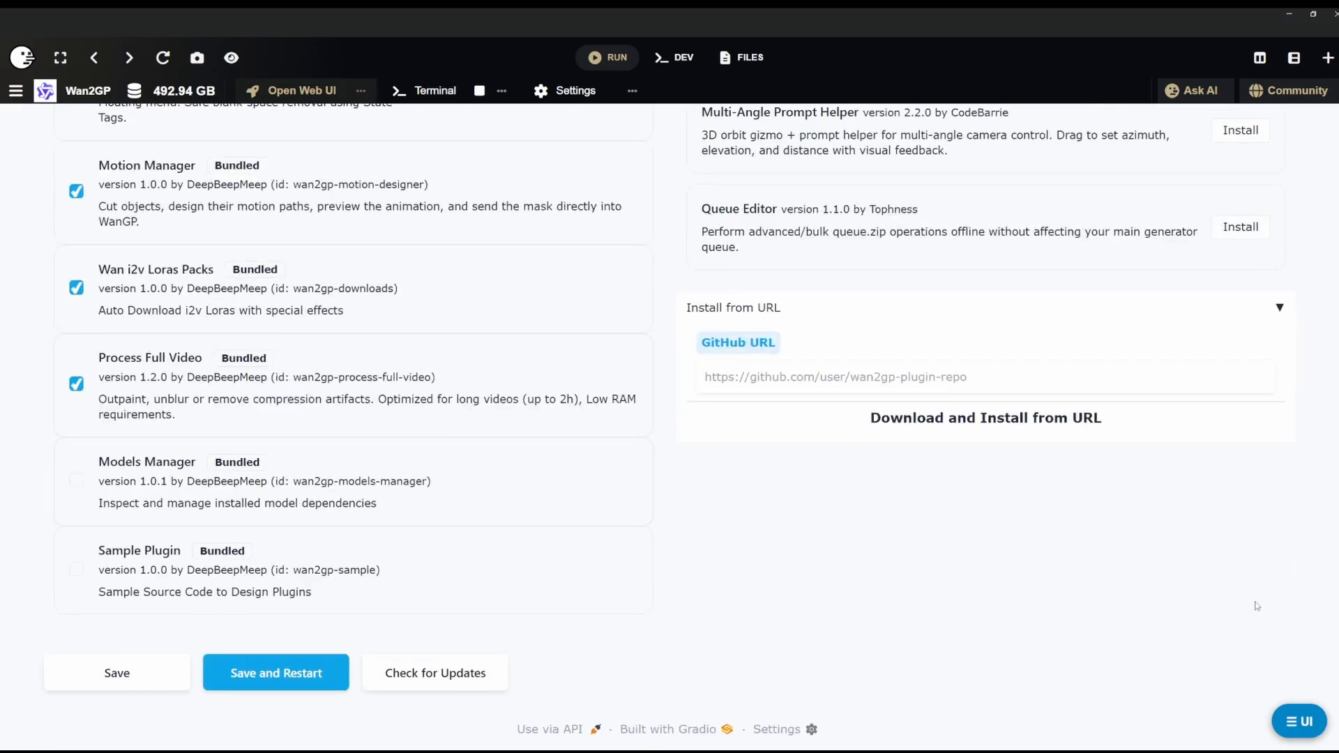
{"action": "scroll", "coordinate": [1283, 561], "scroll_direction": "up", "scroll_amount": 6}
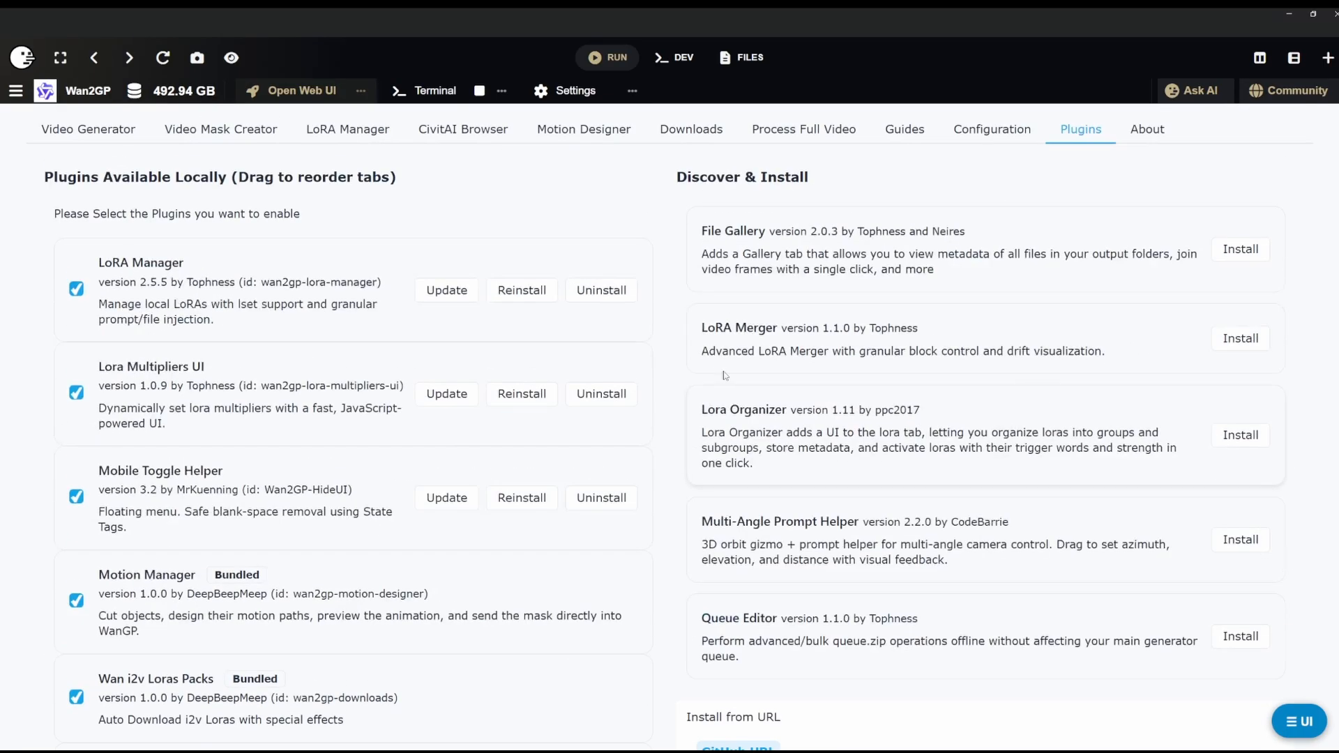
- Enable the Header element in the floating interface-visibility menu to check the WanGP version, then close the menu
{"action": "left_click", "coordinate": [1293, 723]}
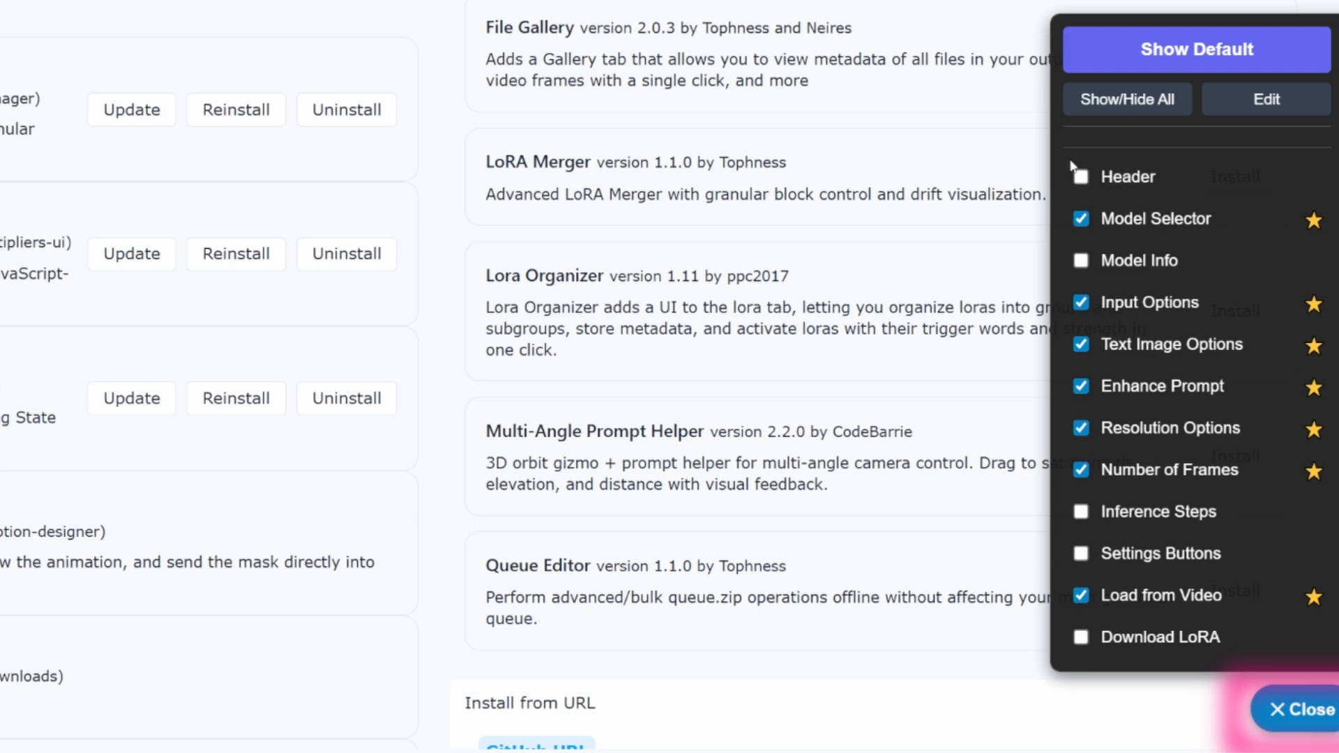
{"action": "left_click", "coordinate": [1080, 176]}
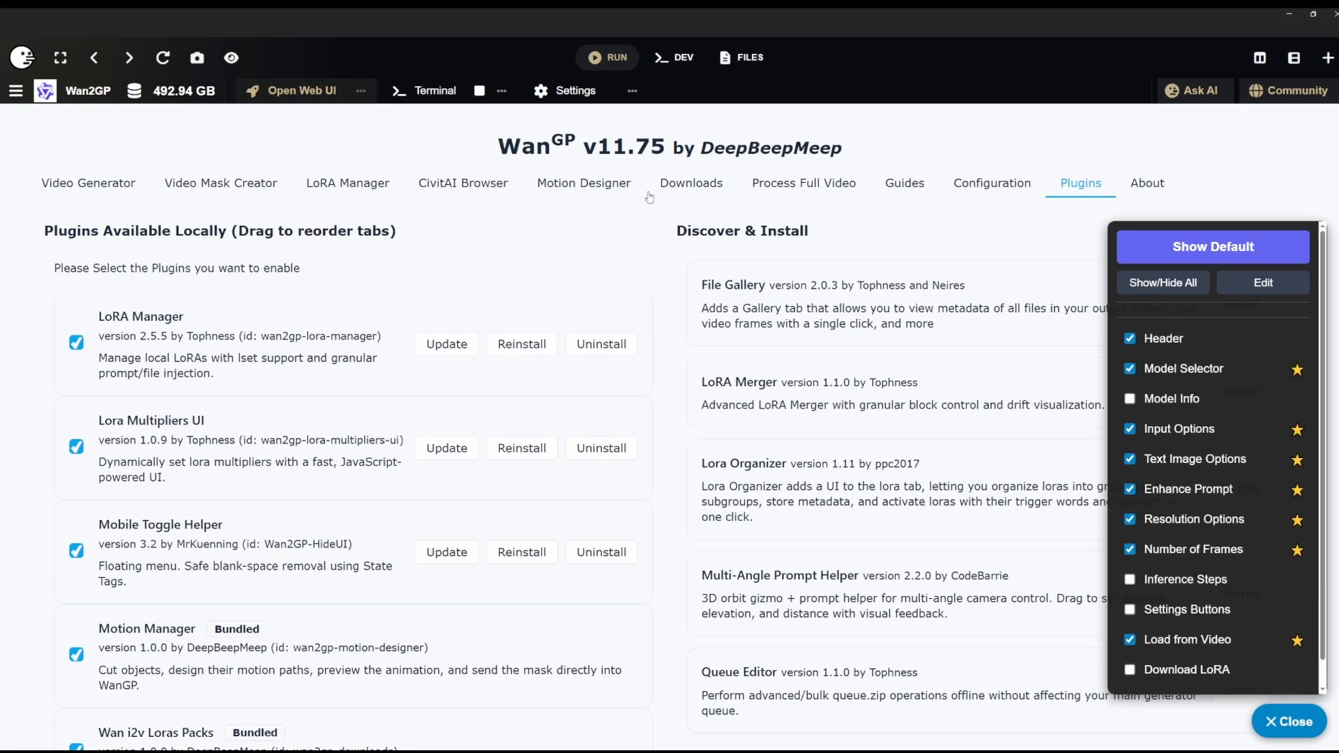
{"action": "left_click_drag", "start_coordinate": [587, 148], "coordinate": [653, 156]}
{"action": "left_click", "coordinate": [653, 158]}
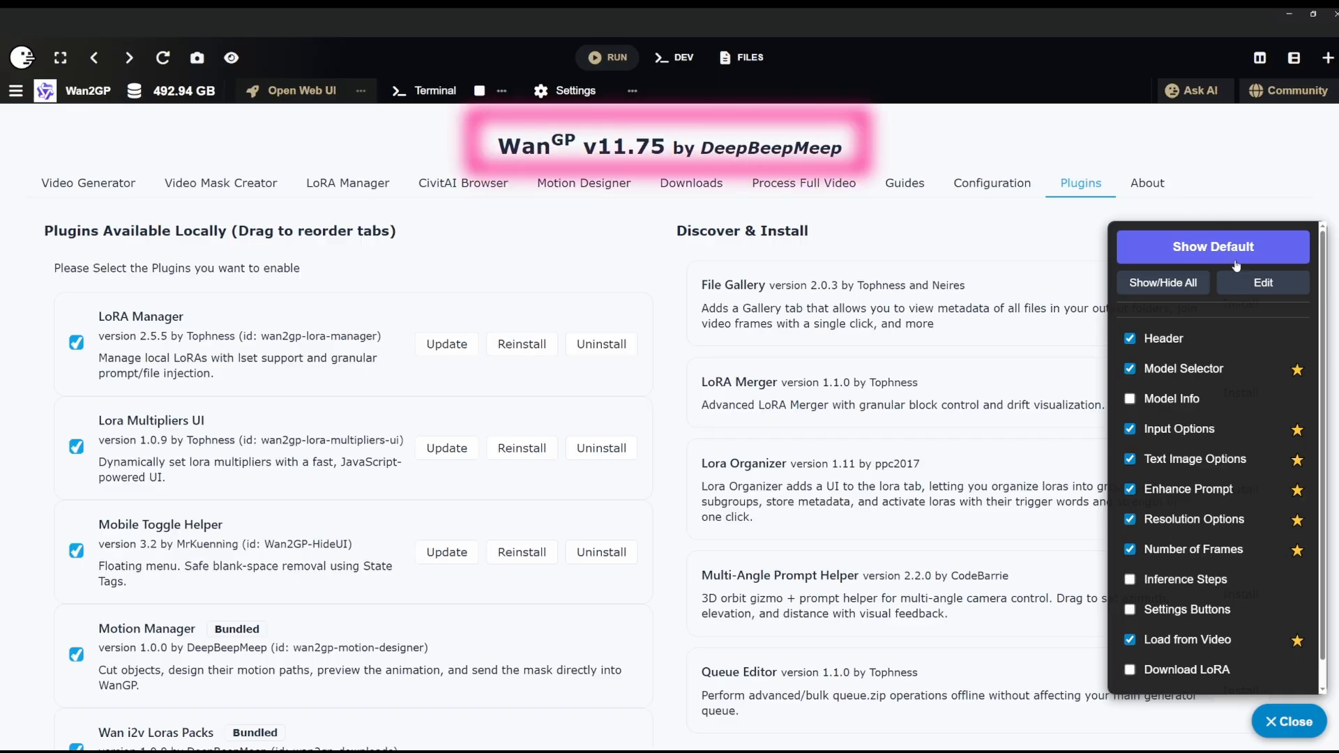
{"action": "left_click", "coordinate": [1290, 722]}
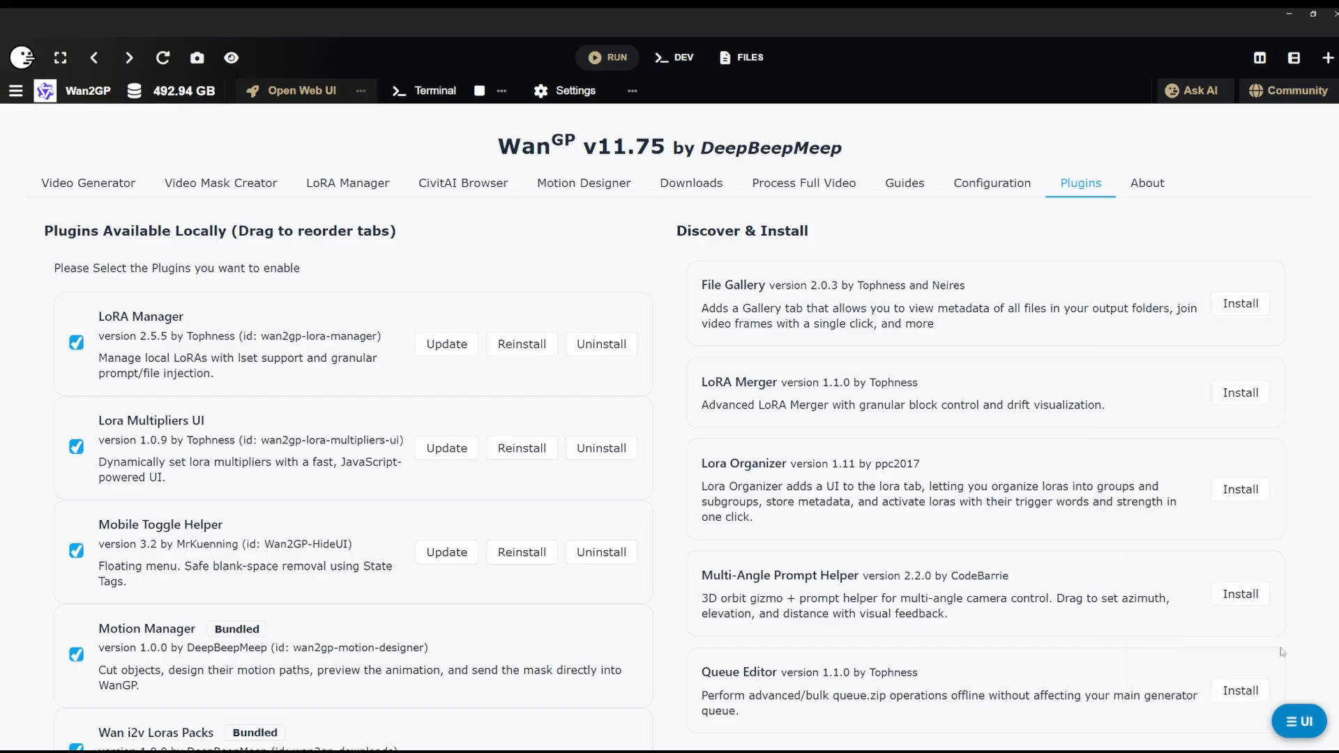
- Check the Process Full Video entry among the locally available plugins
{"action": "scroll", "coordinate": [314, 462], "scroll_direction": "down", "scroll_amount": 5}
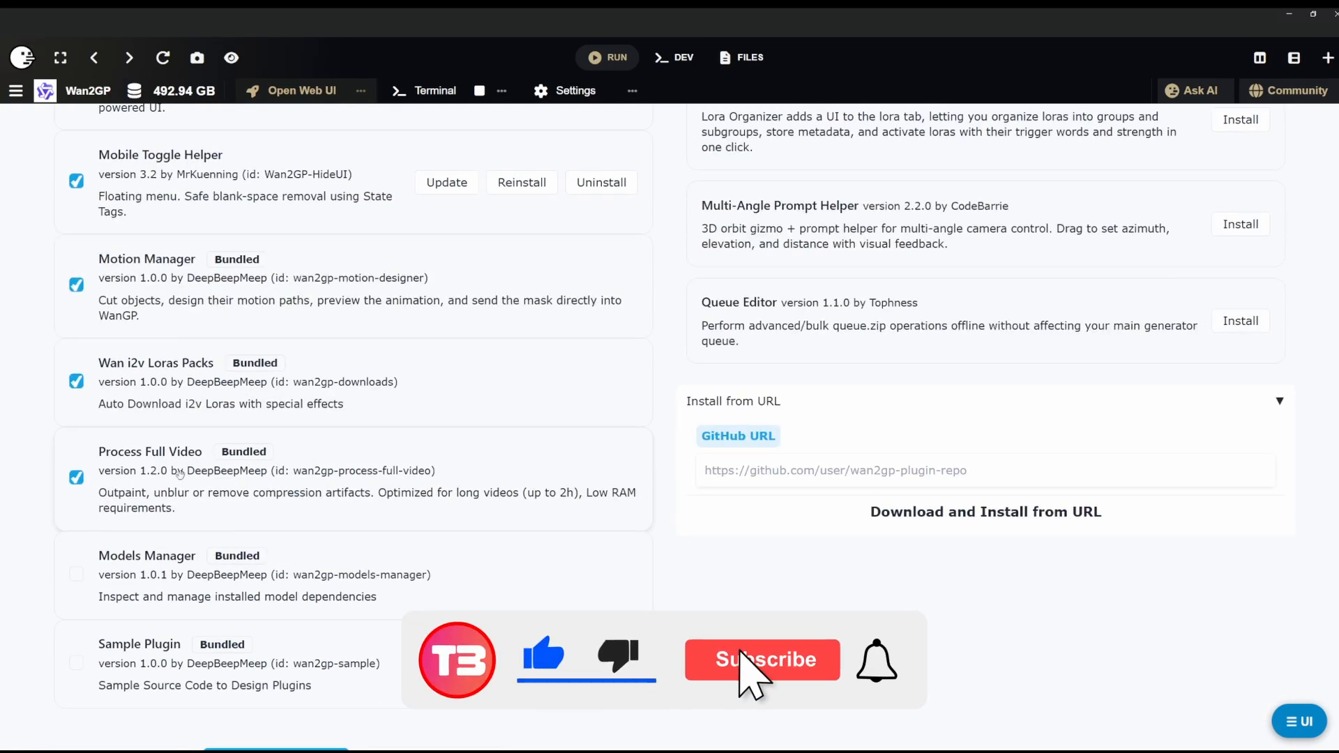
{"action": "scroll", "coordinate": [303, 471], "scroll_direction": "up", "scroll_amount": 5}
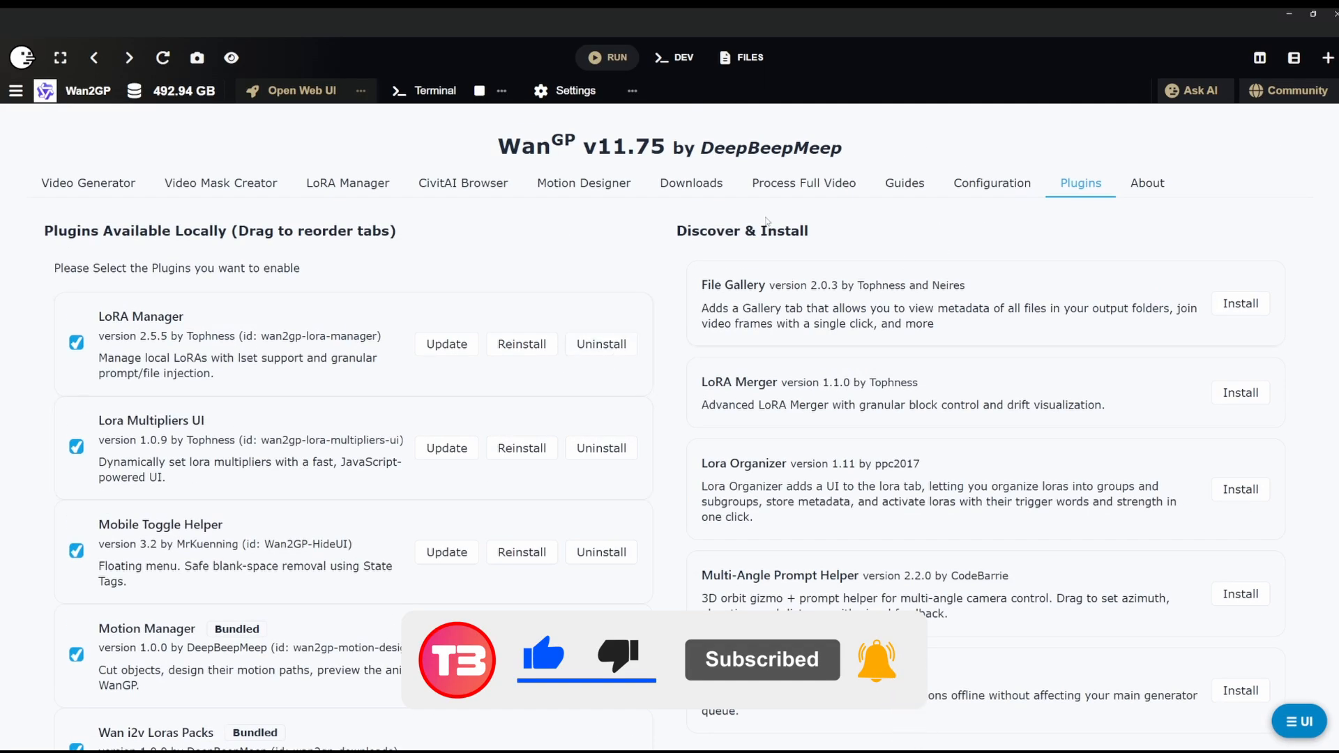
- Check the Process Full Video entry in the local plugins list, then open that plugin's page and view its Process options
{"action": "scroll", "coordinate": [90, 678], "scroll_direction": "down", "scroll_amount": 3}
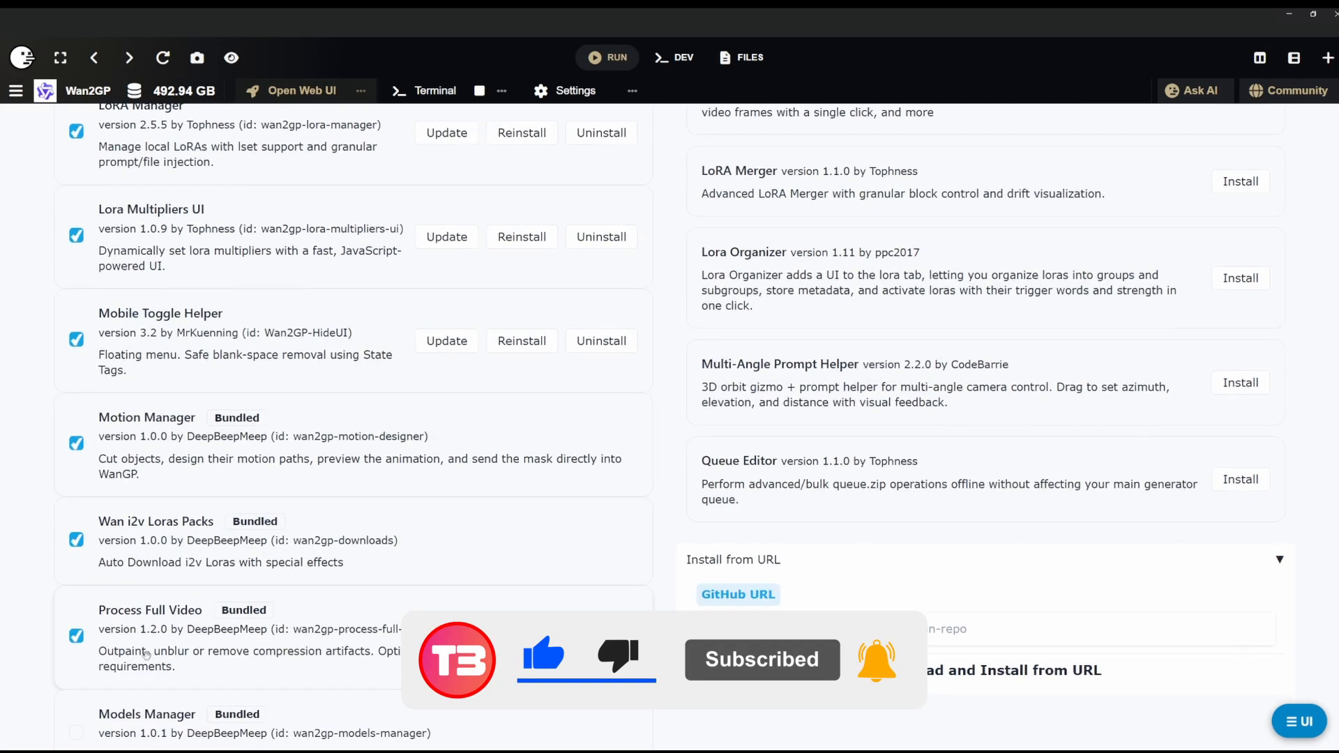
{"action": "scroll", "coordinate": [146, 654], "scroll_direction": "up", "scroll_amount": 3}
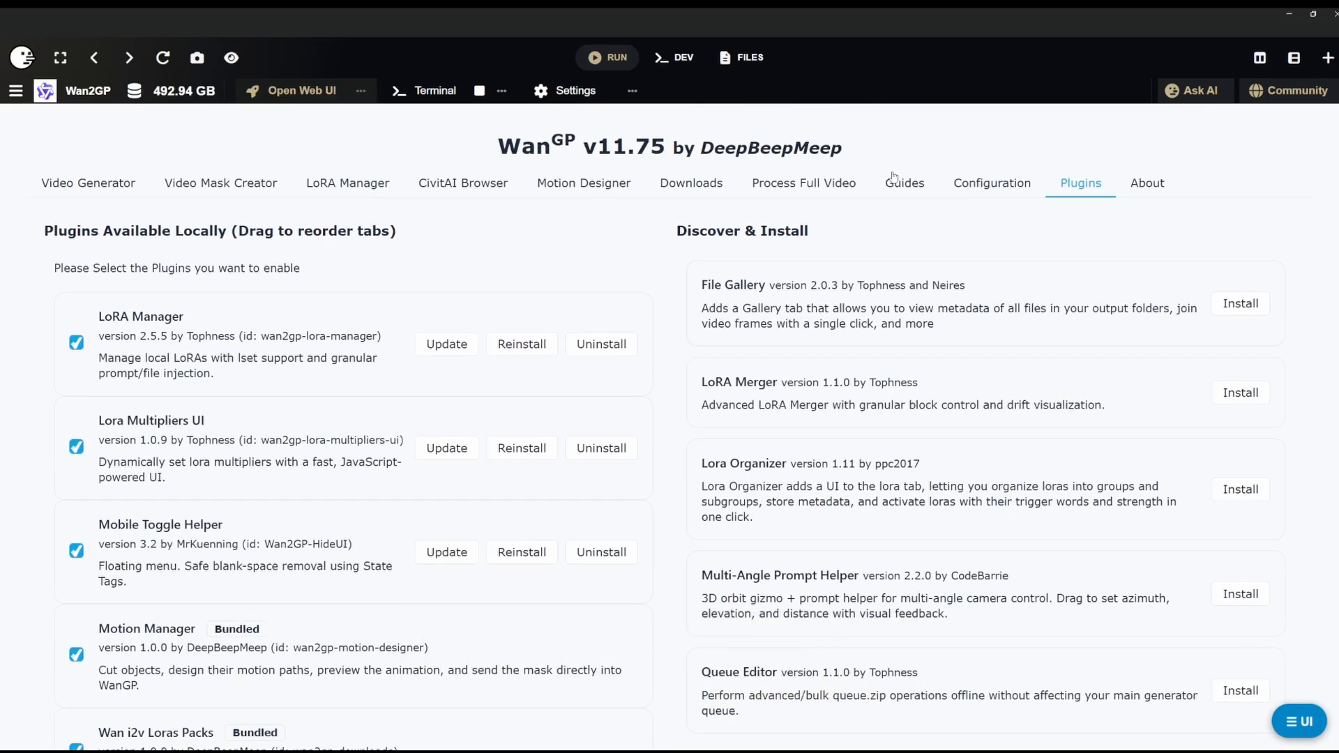
{"action": "left_click", "coordinate": [807, 191]}
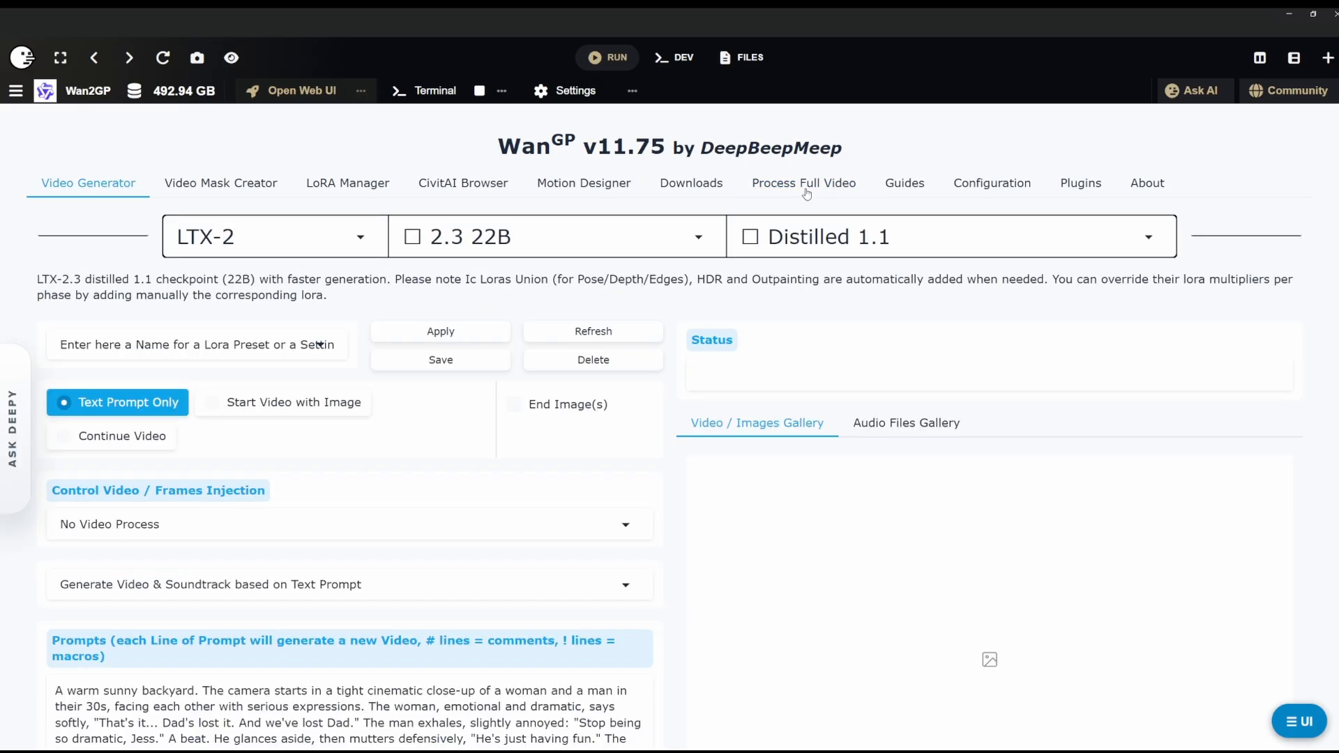
{"action": "left_click", "coordinate": [807, 191]}
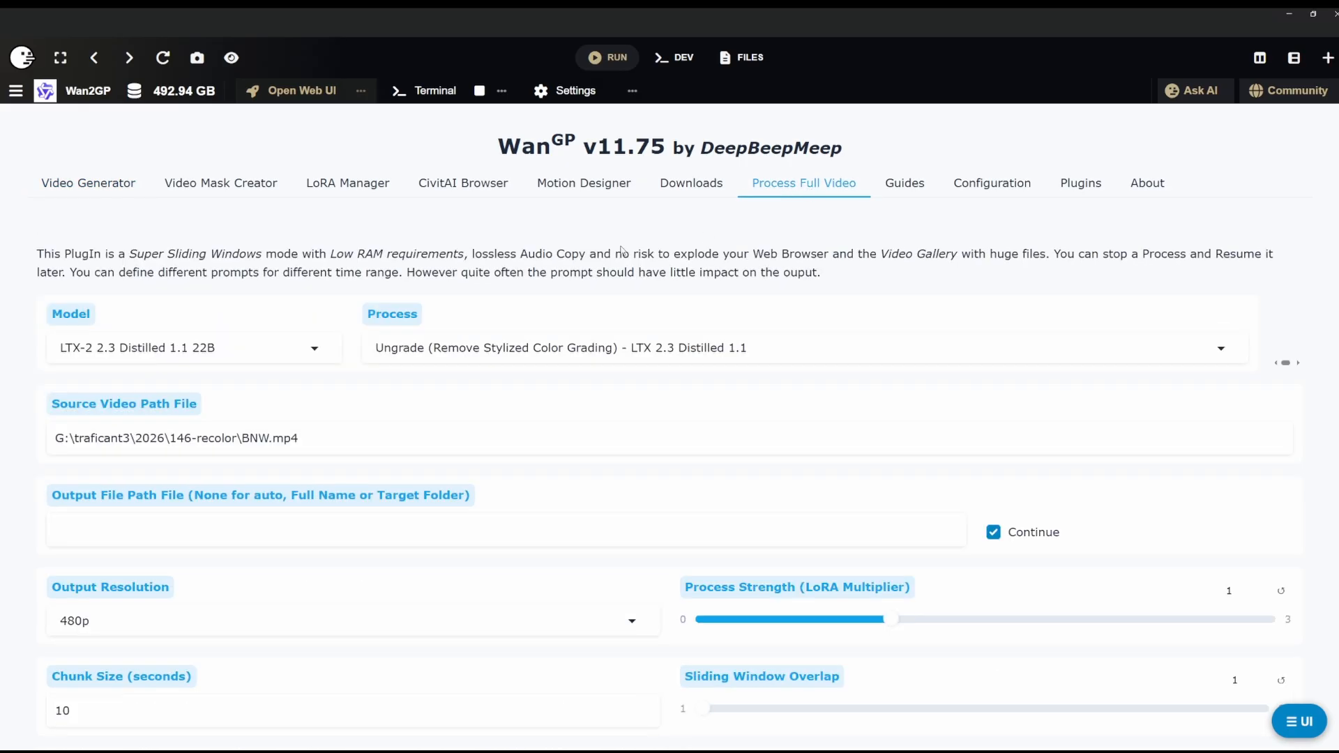
{"action": "left_click", "coordinate": [474, 346]}
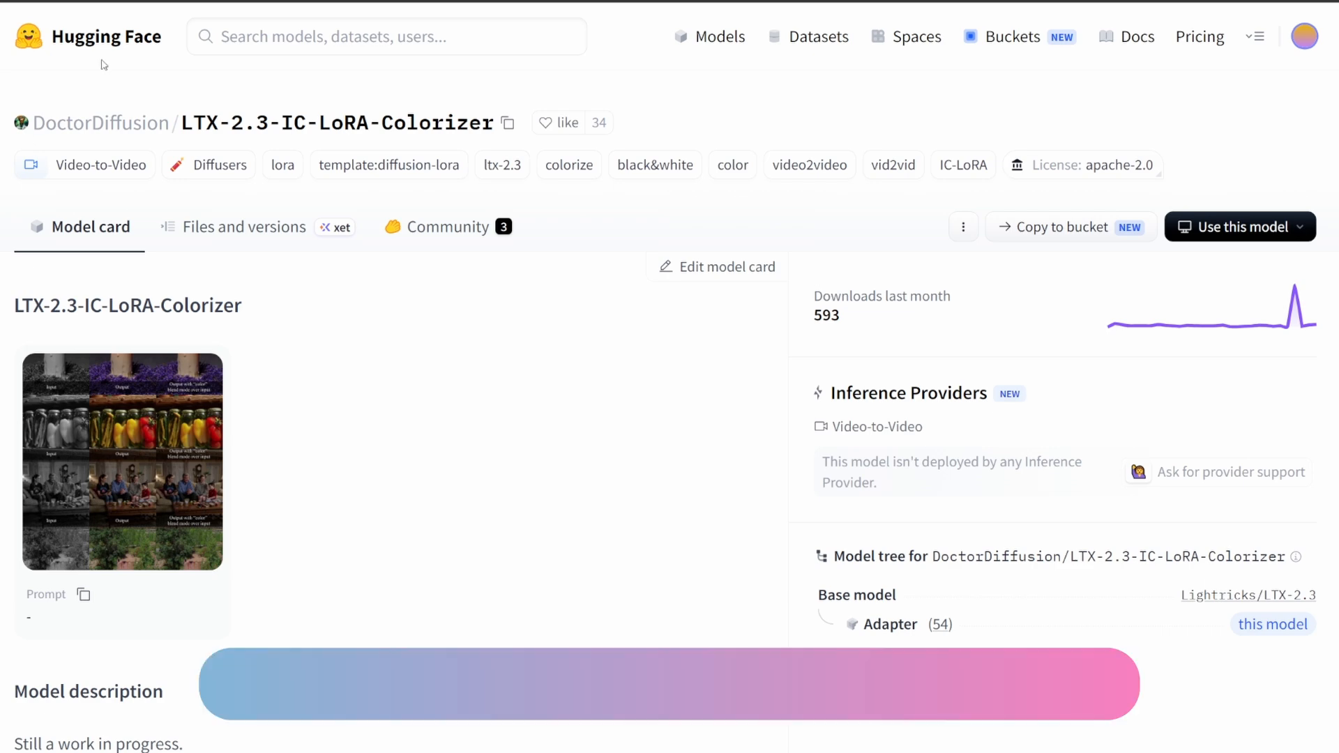
- Read the LTX-2.3-IC-LoRA-Colorizer model card on Hugging Face and open the model's files and versions list
{"action": "scroll", "coordinate": [335, 349], "scroll_direction": "down", "scroll_amount": 3}
{"action": "scroll", "coordinate": [338, 349], "scroll_direction": "down", "scroll_amount": 6}
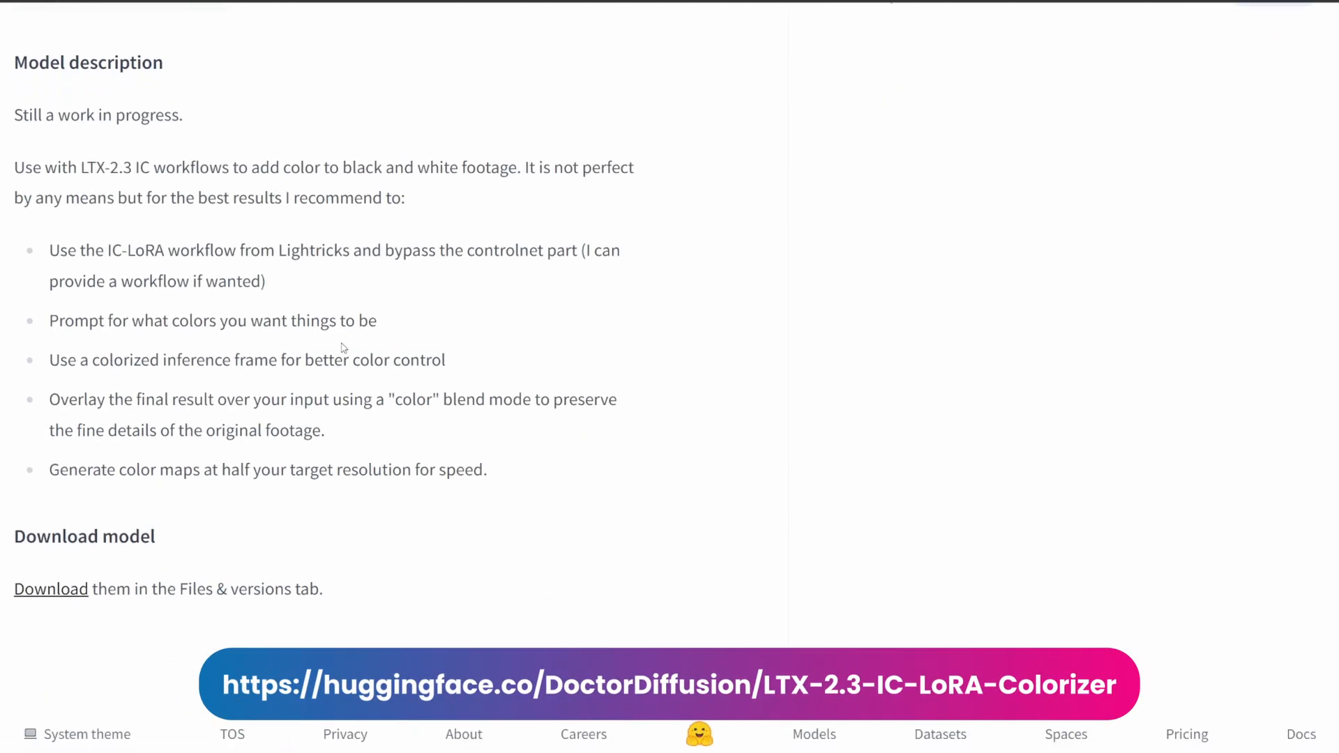
{"action": "scroll", "coordinate": [315, 417], "scroll_direction": "up", "scroll_amount": 2}
{"action": "scroll", "coordinate": [126, 488], "scroll_direction": "down", "scroll_amount": 2}
{"action": "left_click", "coordinate": [23, 594]}
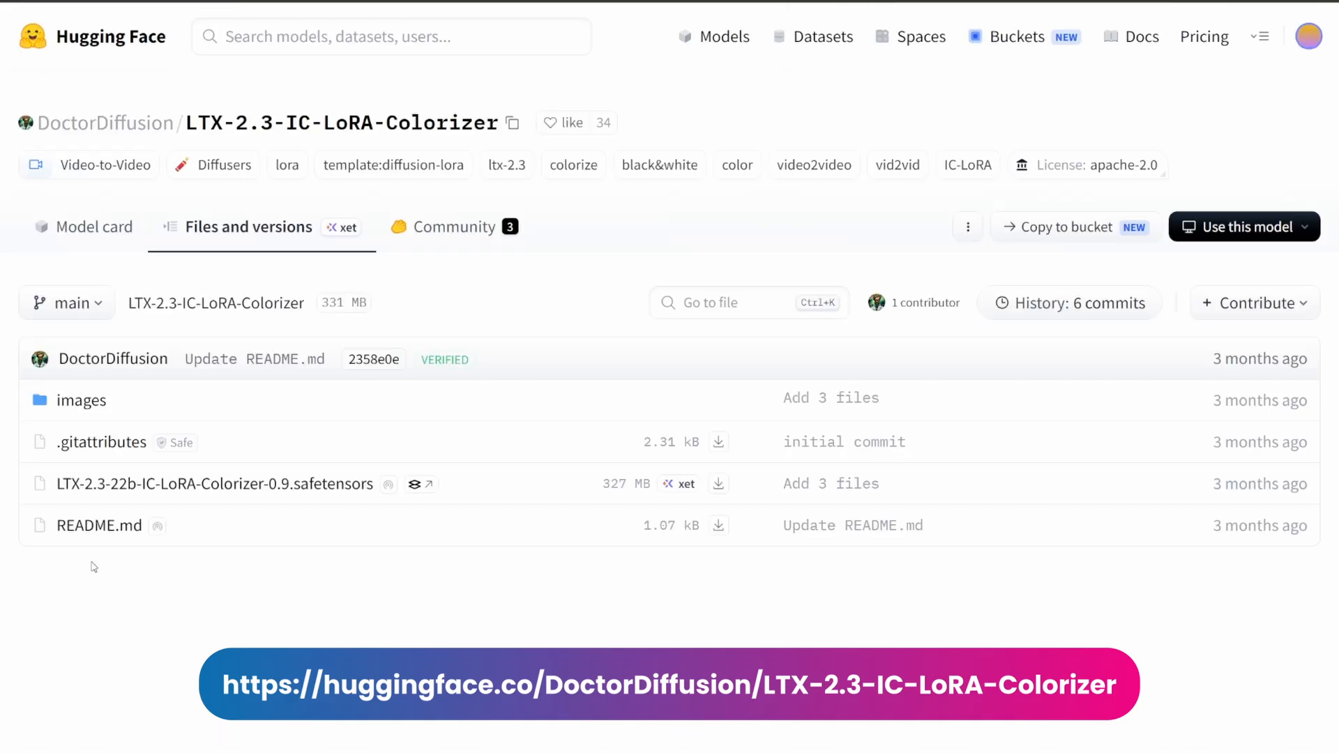
- Download LTX-2.3-22b-IC-LoRA-Colorizer-0.9.safetensors from the model's file list
{"action": "double_click", "coordinate": [613, 484]}
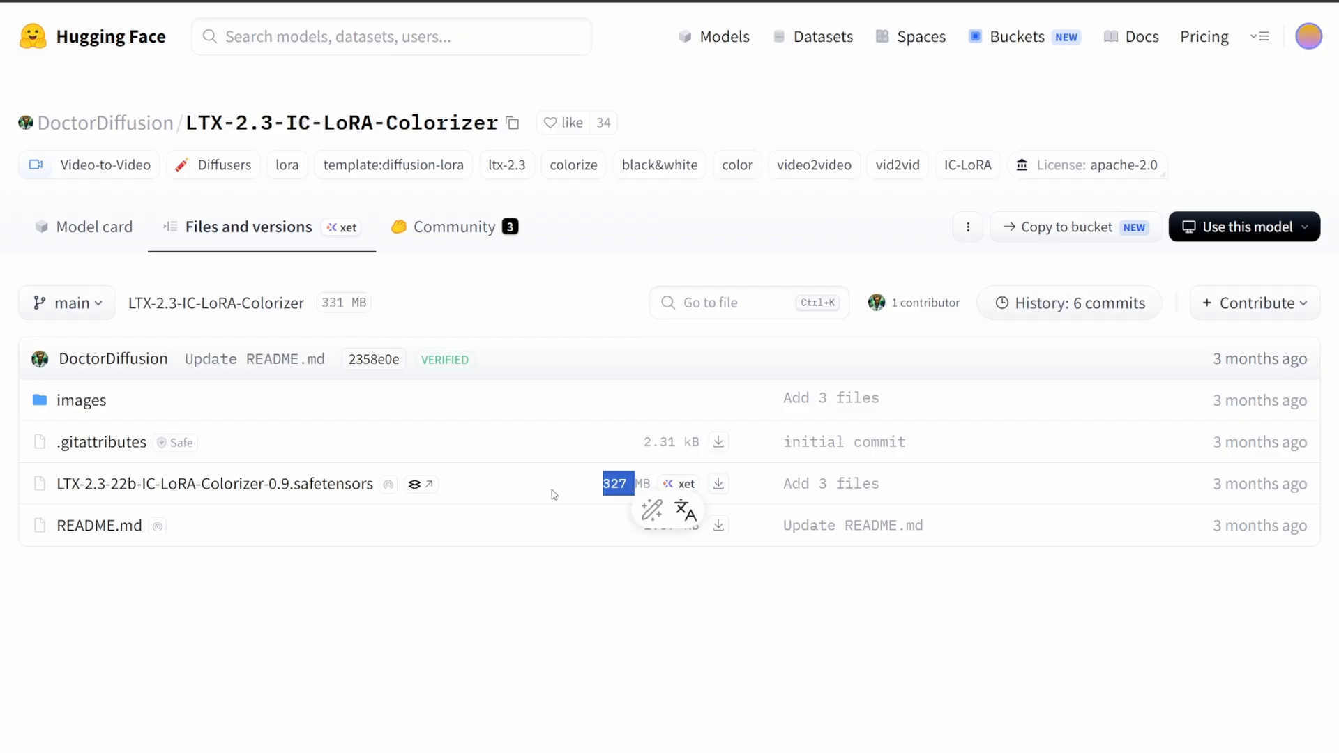
{"action": "left_click", "coordinate": [719, 484]}
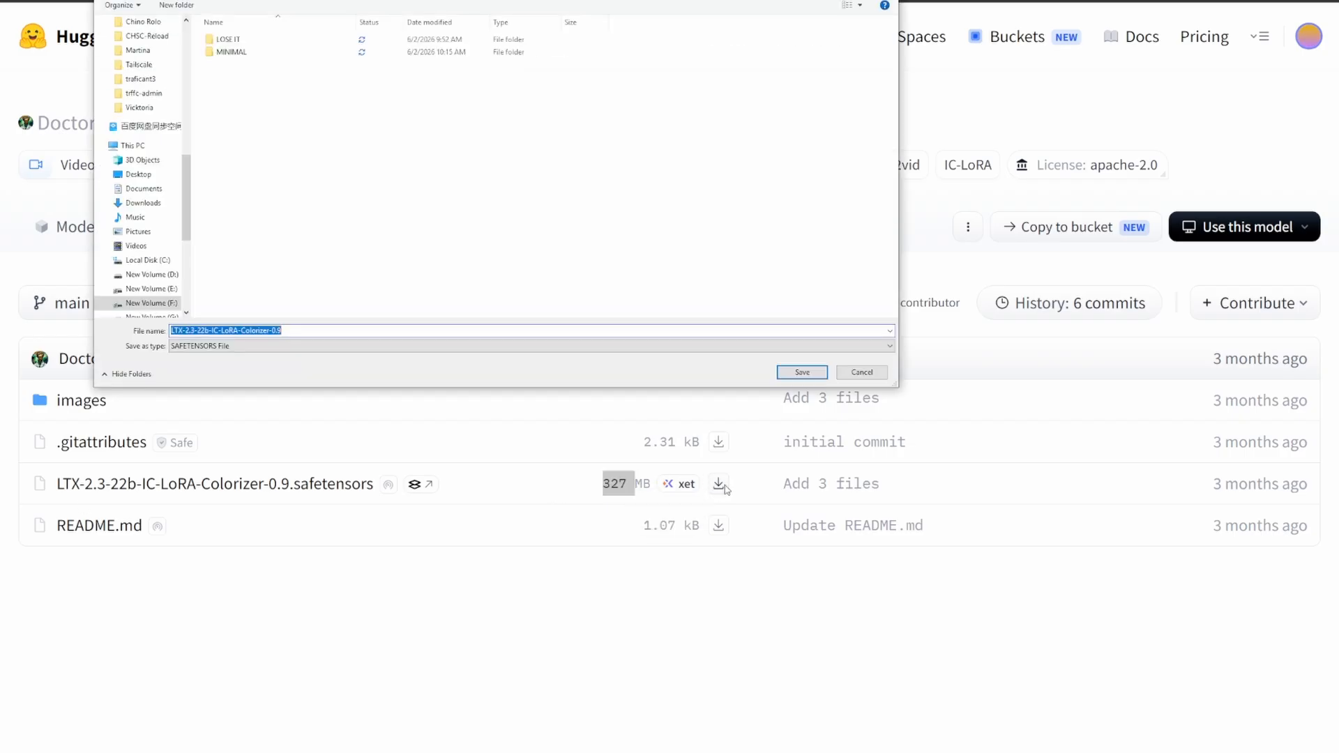
{"action": "left_click_drag", "start_coordinate": [378, 1], "coordinate": [520, 112]}
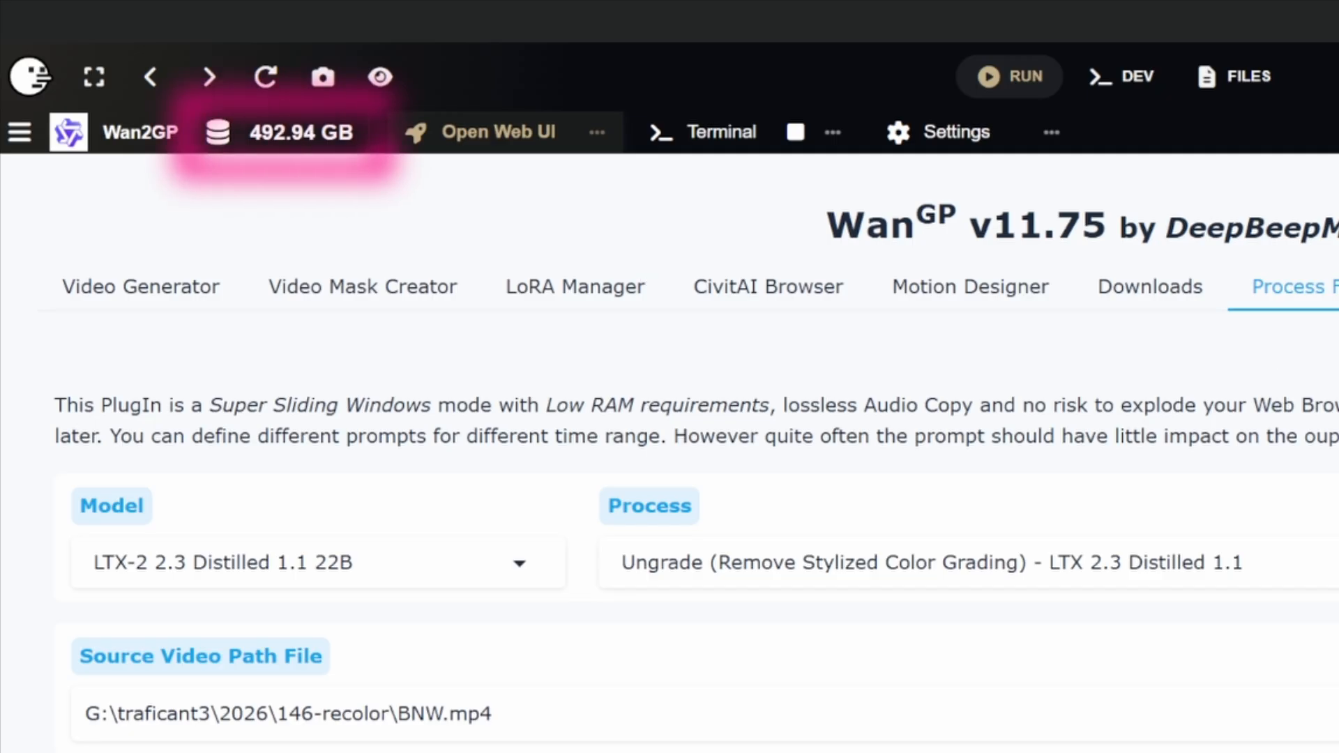
- Open the Wan2GP install folder wan.git in File Explorer and go to its app\loras\ltx2 subfolder
{"action": "left_click_drag", "start_coordinate": [1335, 412], "coordinate": [910, 412]}
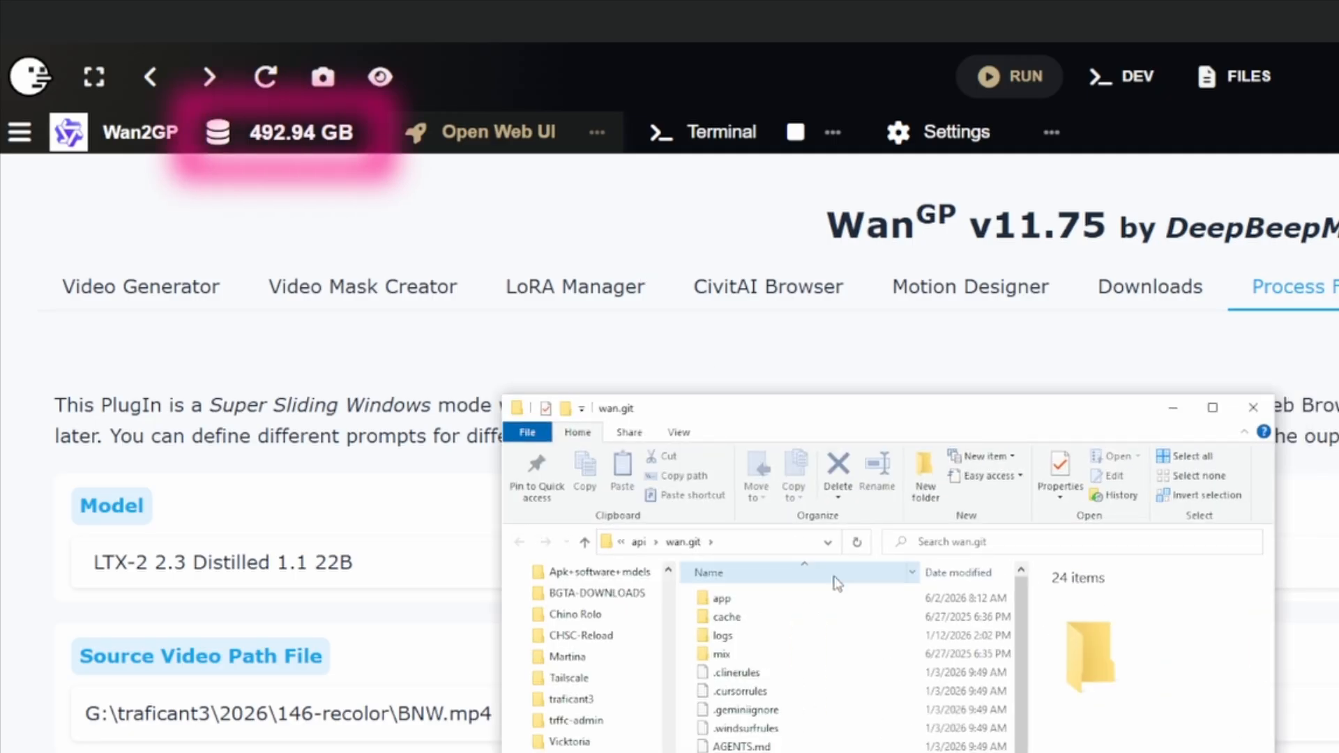
{"action": "left_click", "coordinate": [778, 603]}
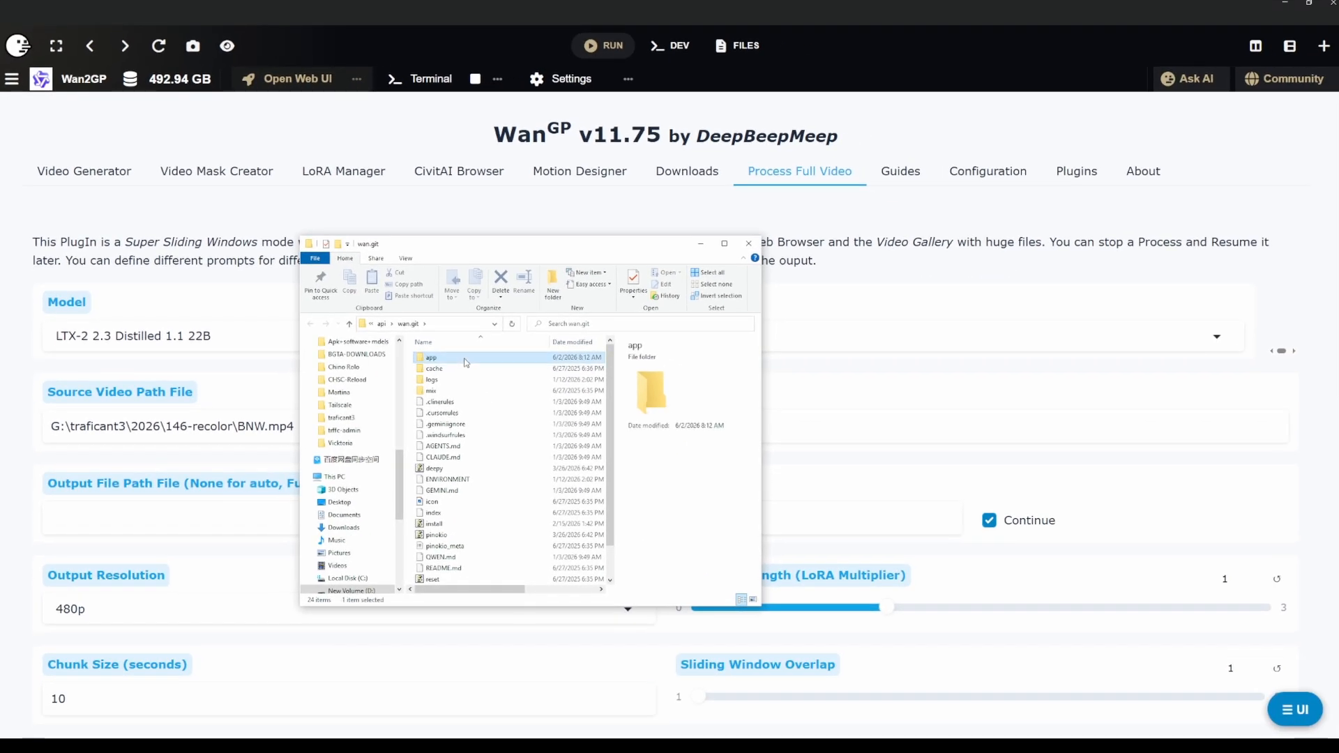
{"action": "double_click", "coordinate": [465, 362]}
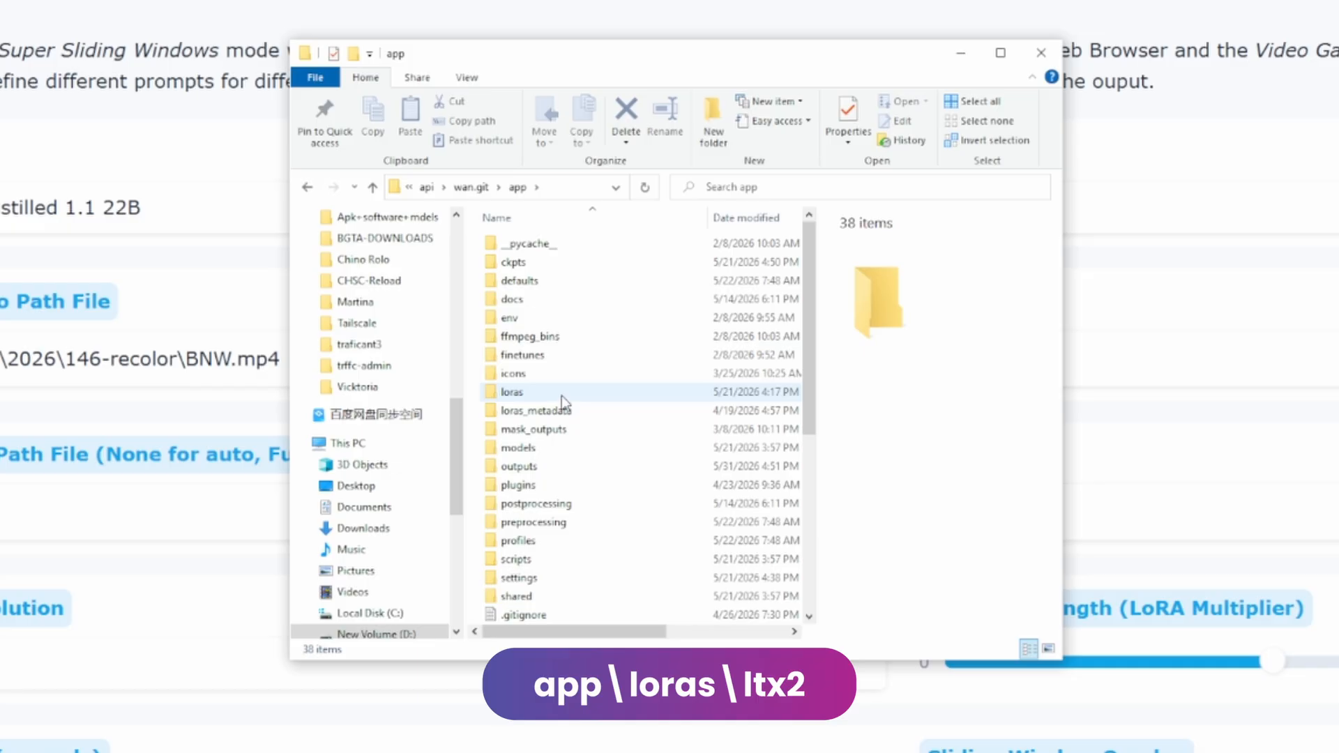
{"action": "double_click", "coordinate": [562, 395]}
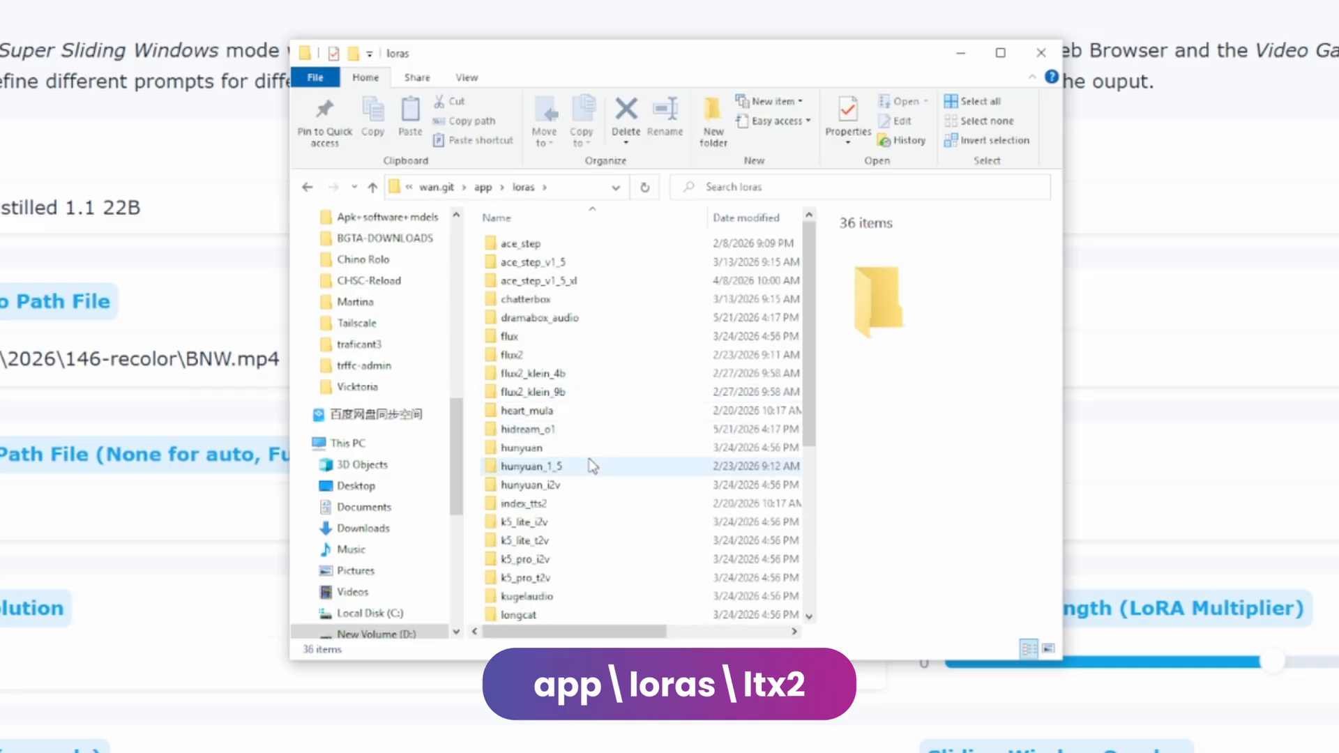
{"action": "scroll", "coordinate": [592, 466], "scroll_direction": "down", "scroll_amount": 3}
{"action": "double_click", "coordinate": [598, 567]}
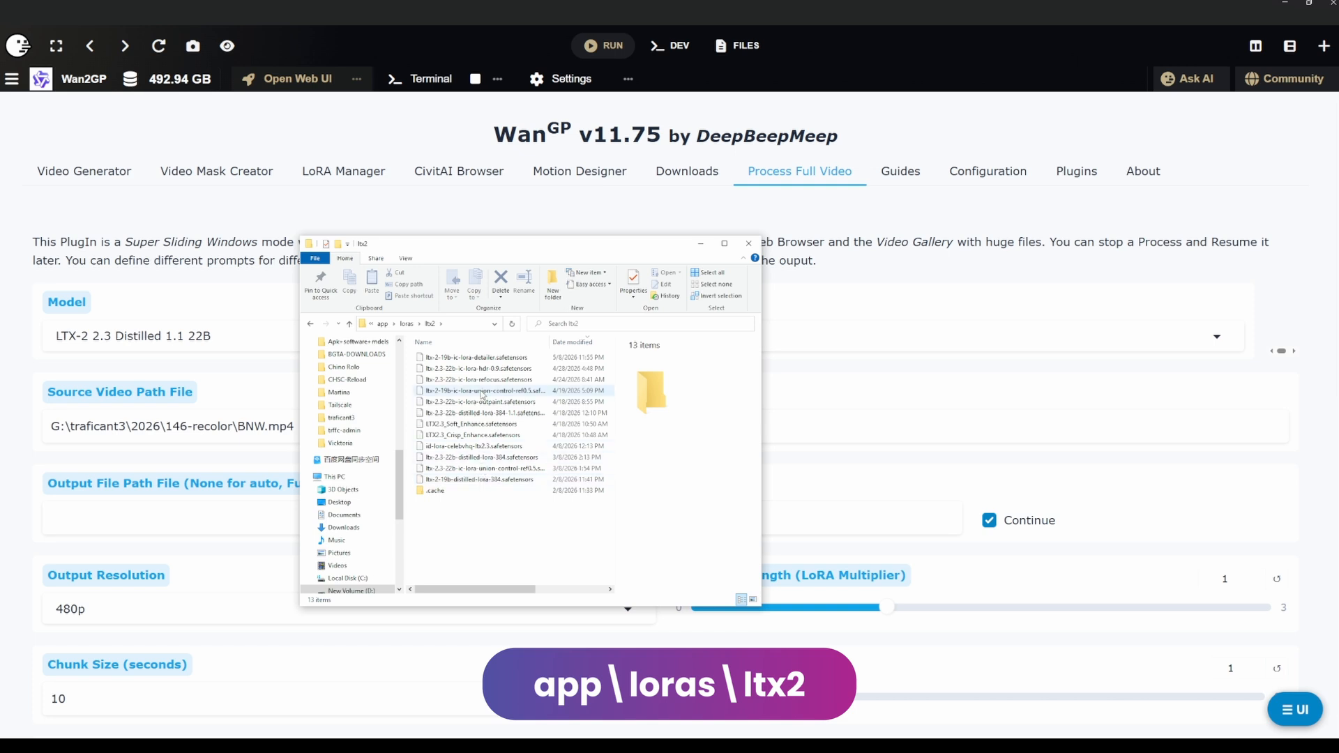
- Return to the video generator page in Wan2GP and refresh the web UI
{"action": "left_click", "coordinate": [67, 174]}
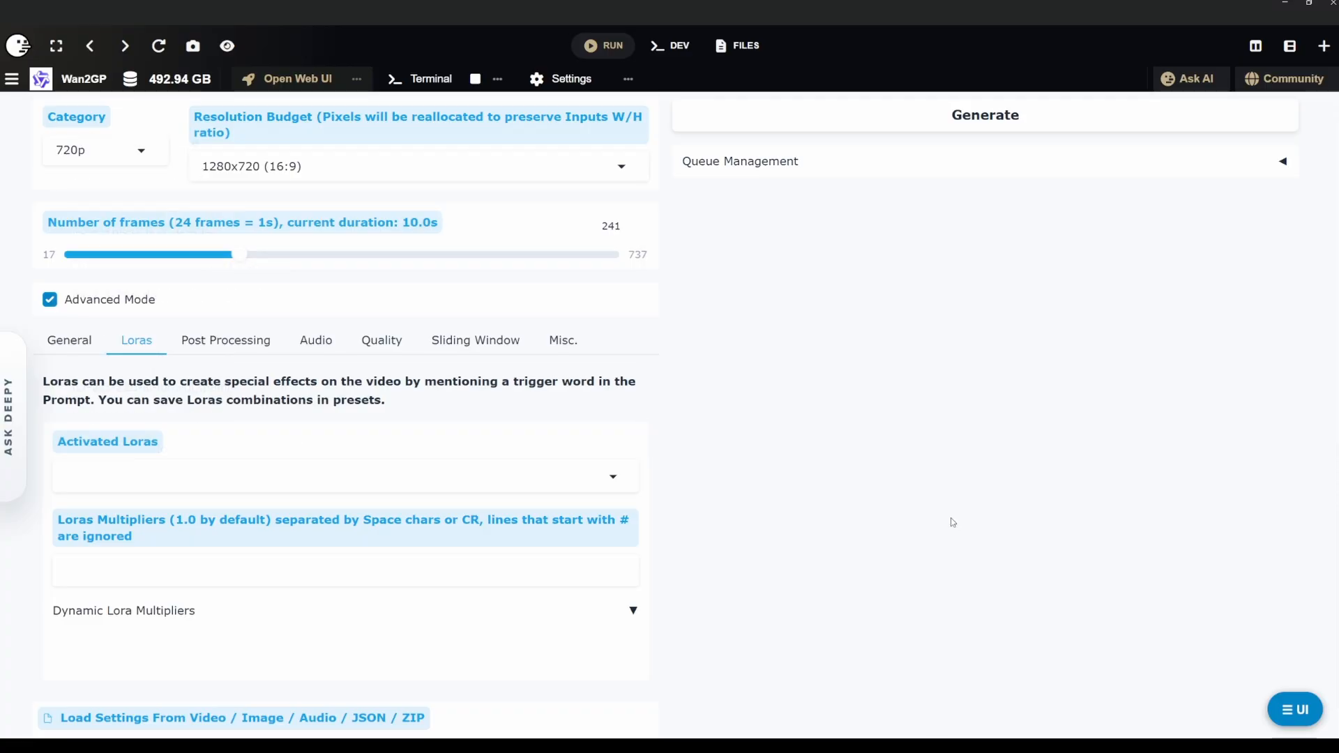
{"action": "scroll", "coordinate": [950, 523], "scroll_direction": "up", "scroll_amount": 5}
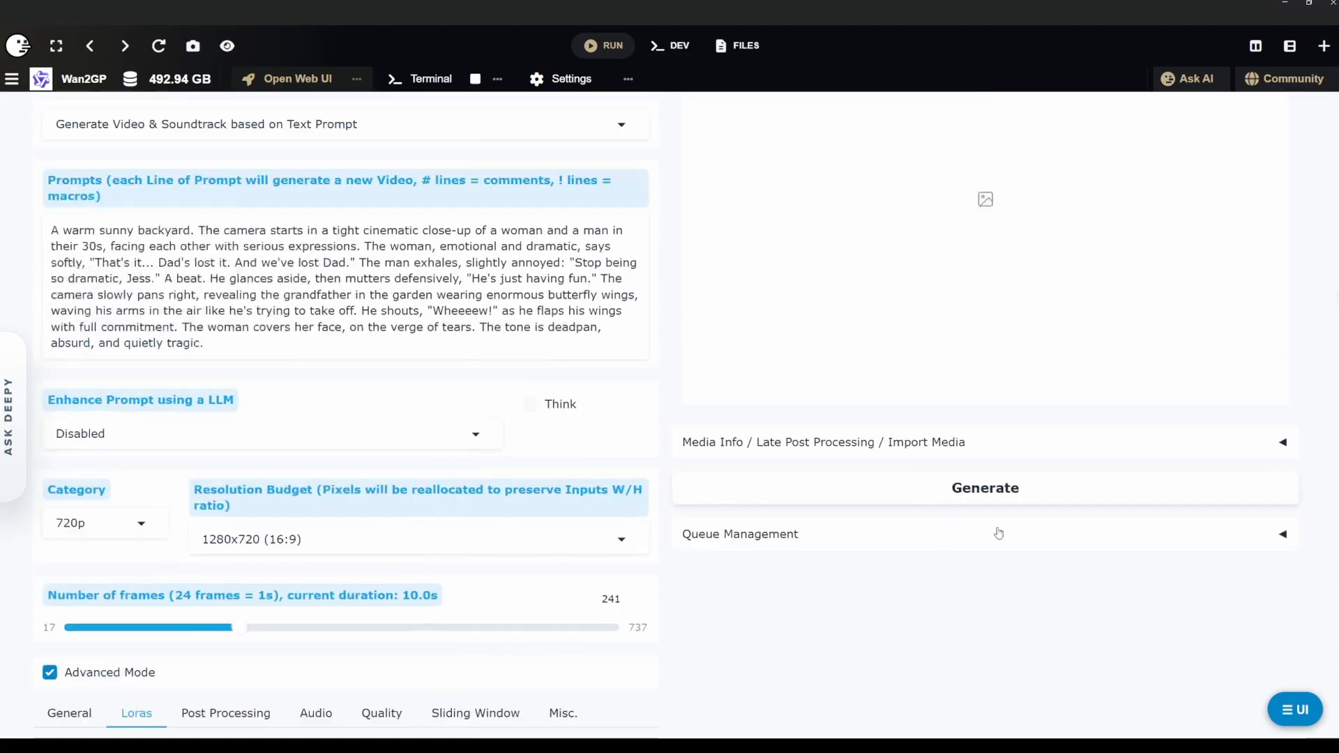
{"action": "scroll", "coordinate": [998, 534], "scroll_direction": "up", "scroll_amount": 5}
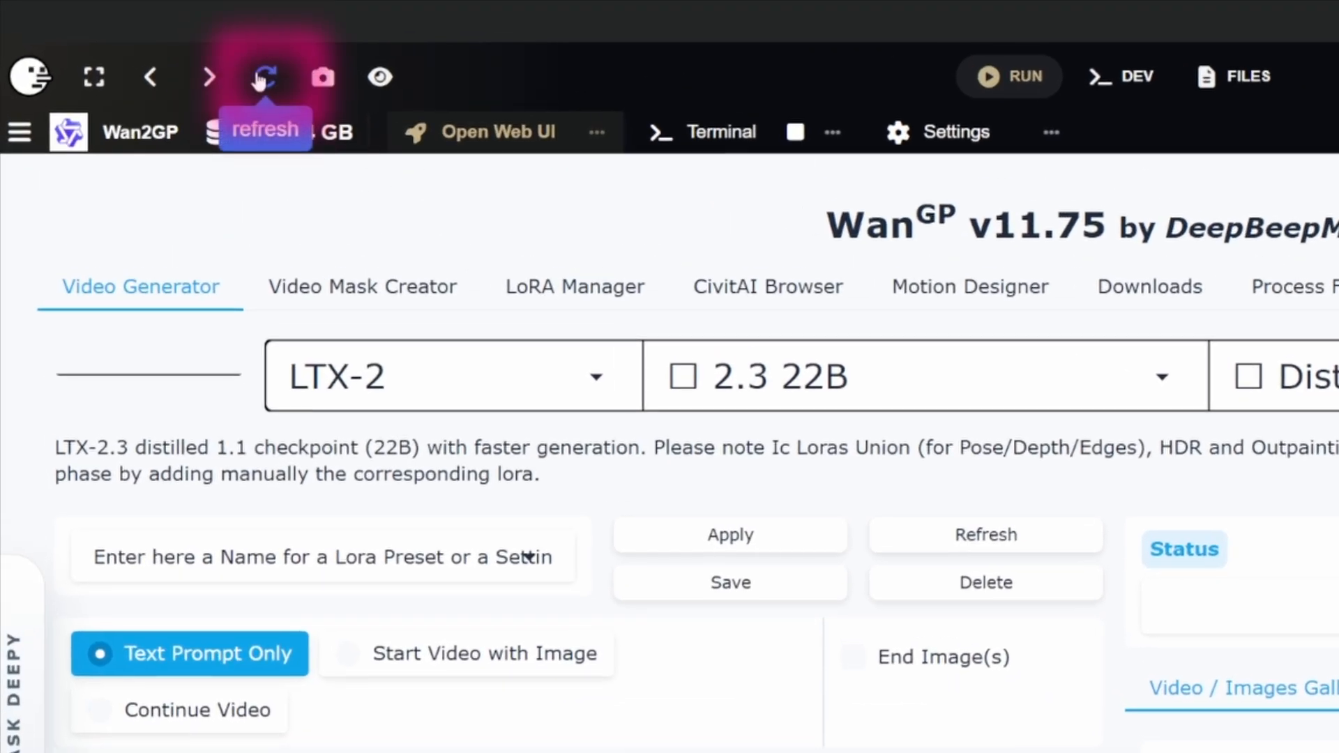
{"action": "left_click", "coordinate": [262, 79]}
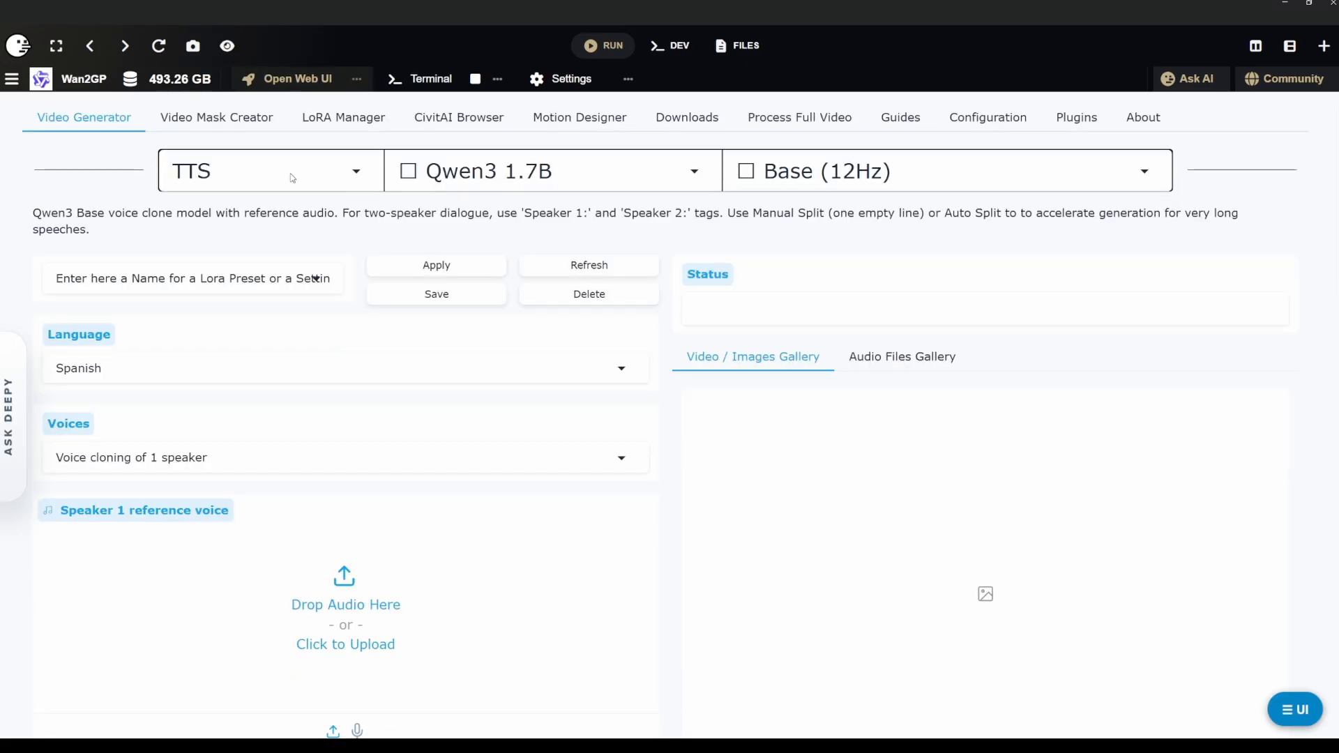
- Try to switch the video generator's model family from TTS to LTX-2
{"action": "left_click", "coordinate": [270, 174]}
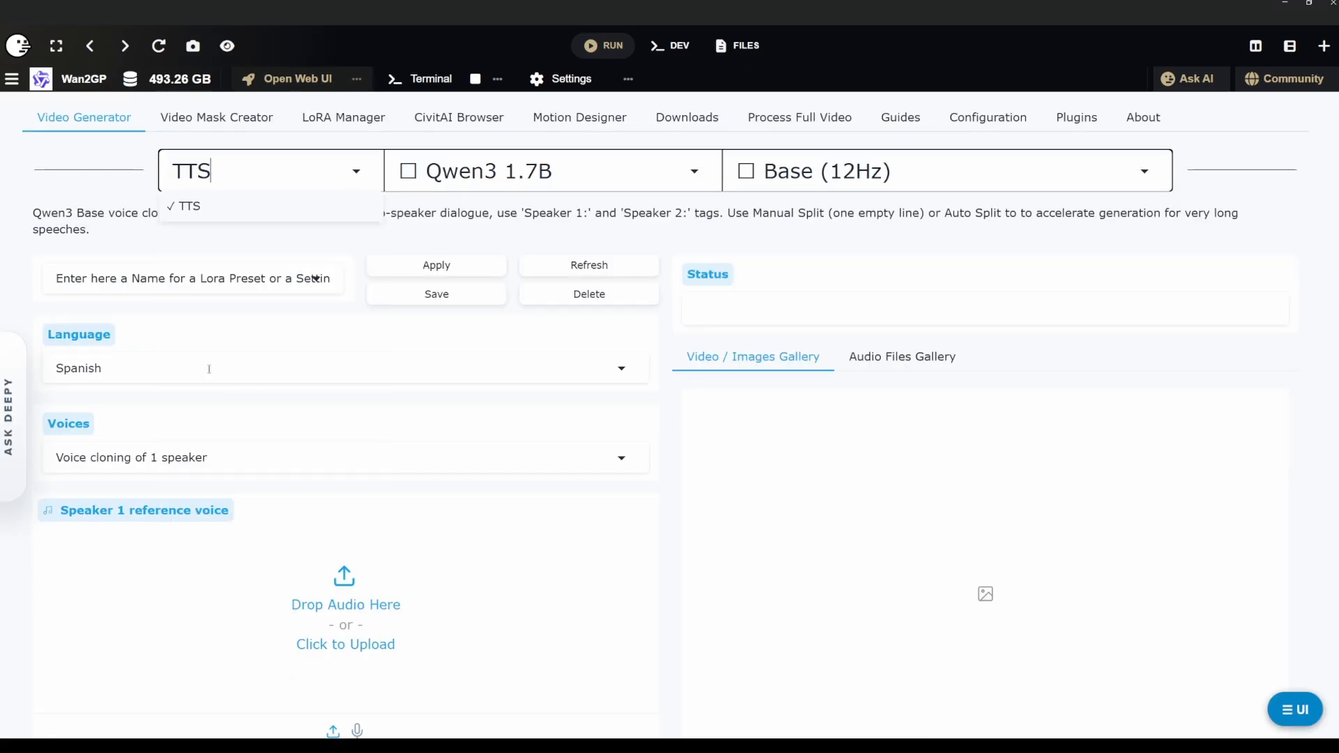
{"action": "left_click", "coordinate": [100, 207]}
{"action": "left_click", "coordinate": [219, 175]}
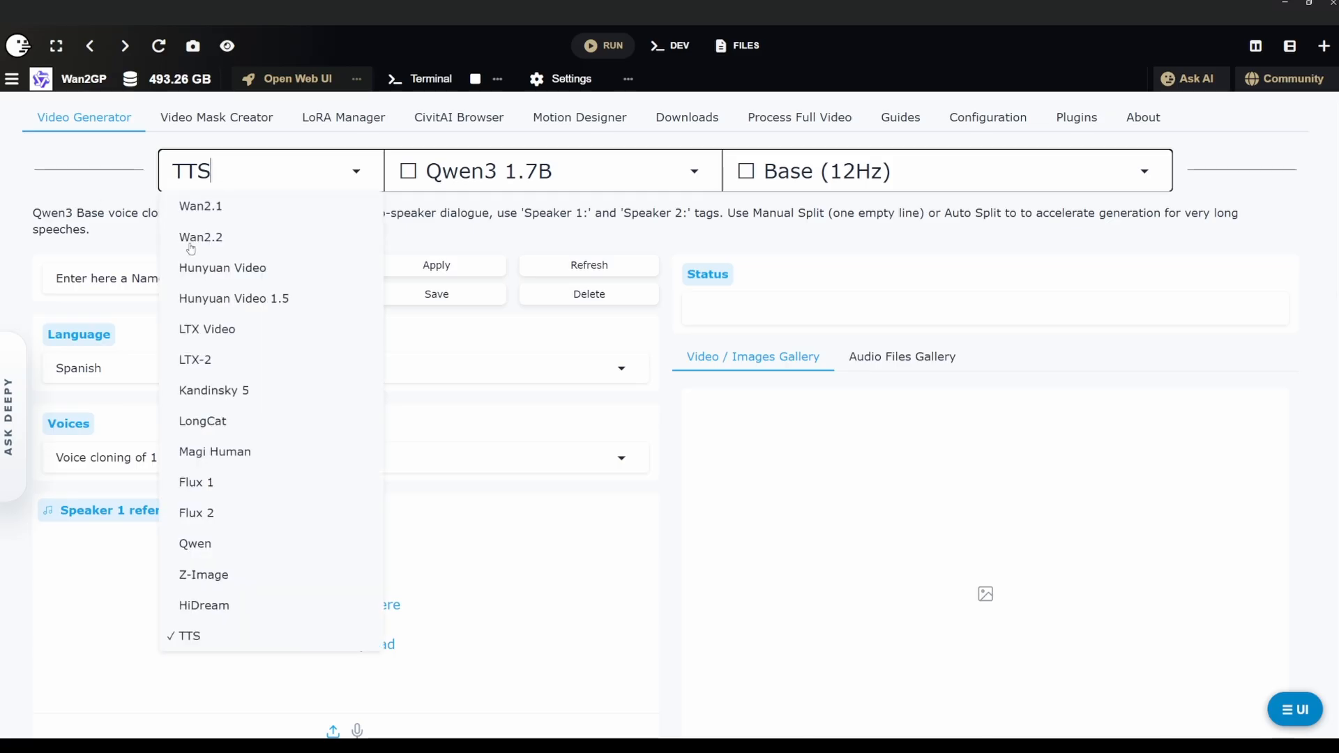
{"action": "left_click", "coordinate": [199, 358]}
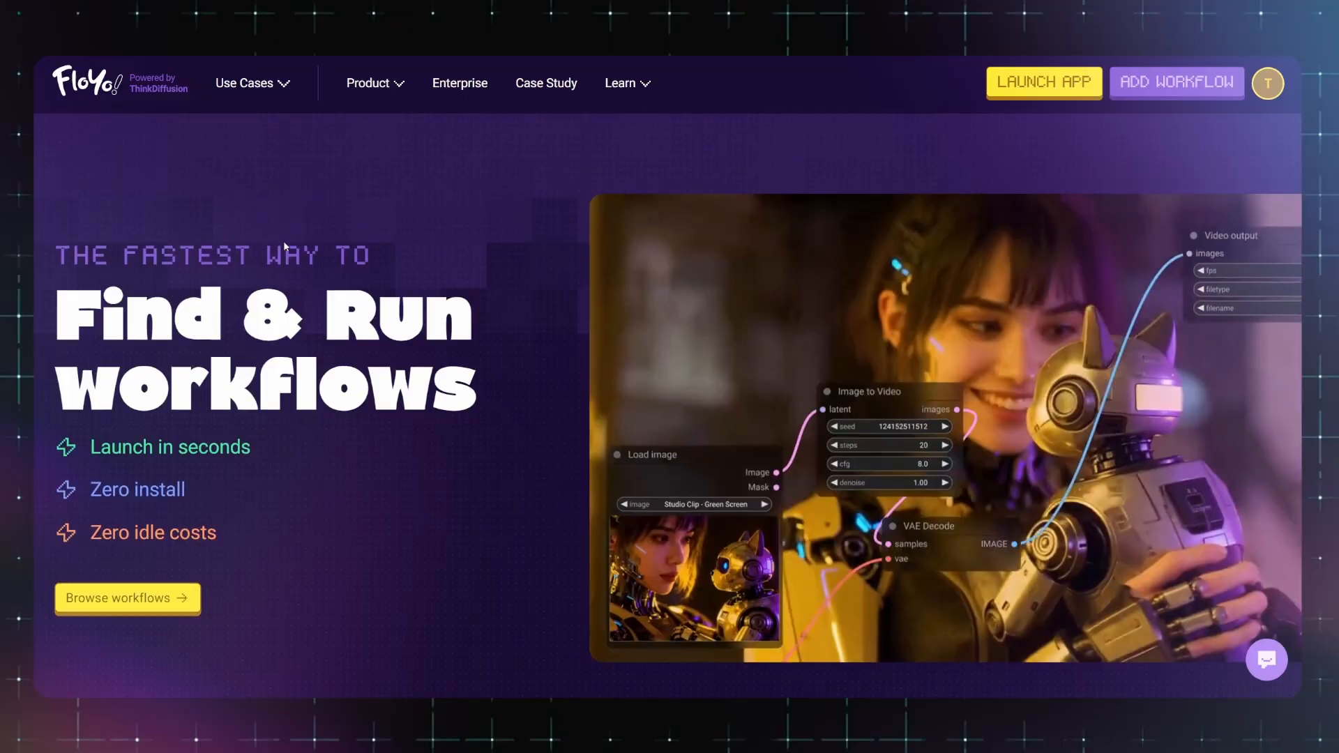
- Examine the Floyo home page, covering its ready-made workflows, free editing, LoRA uploads, preloaded models, custom nodes and team features
{"action": "scroll", "coordinate": [283, 241], "scroll_direction": "down", "scroll_amount": 5}
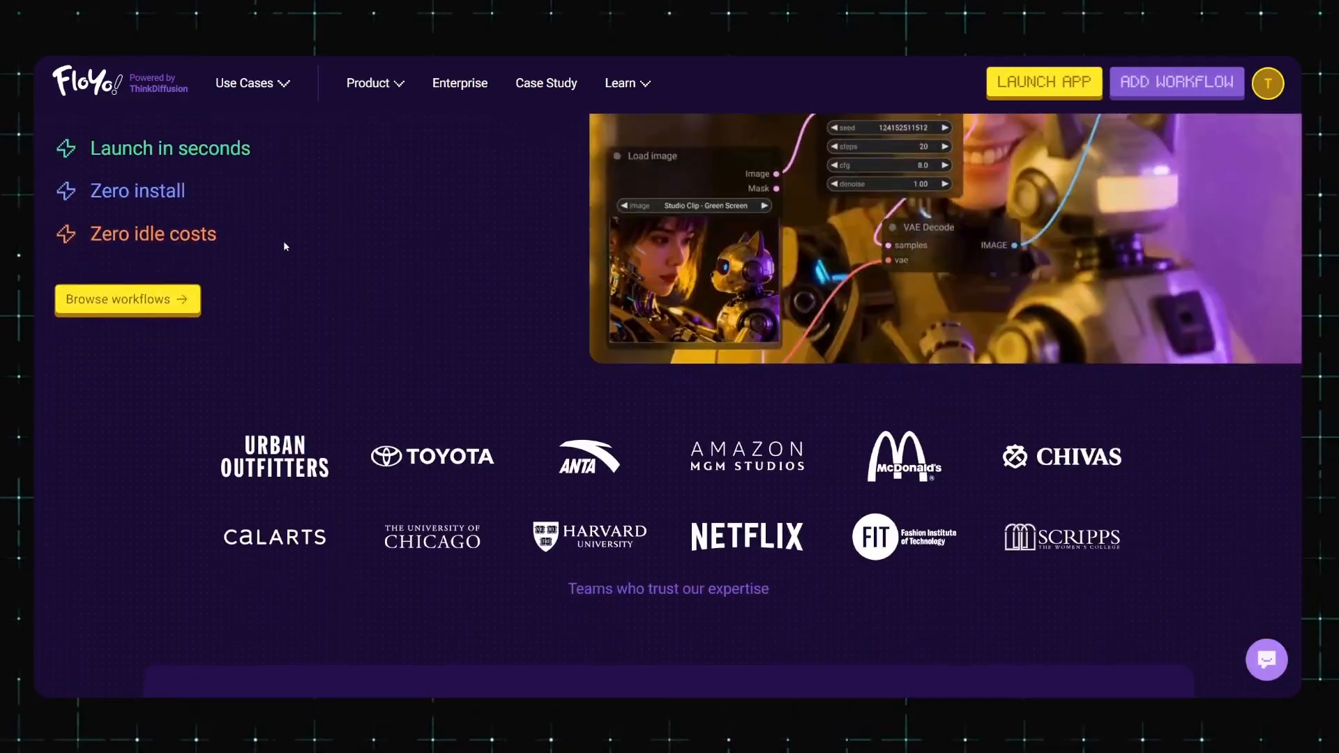
{"action": "scroll", "coordinate": [283, 240], "scroll_direction": "down", "scroll_amount": 10}
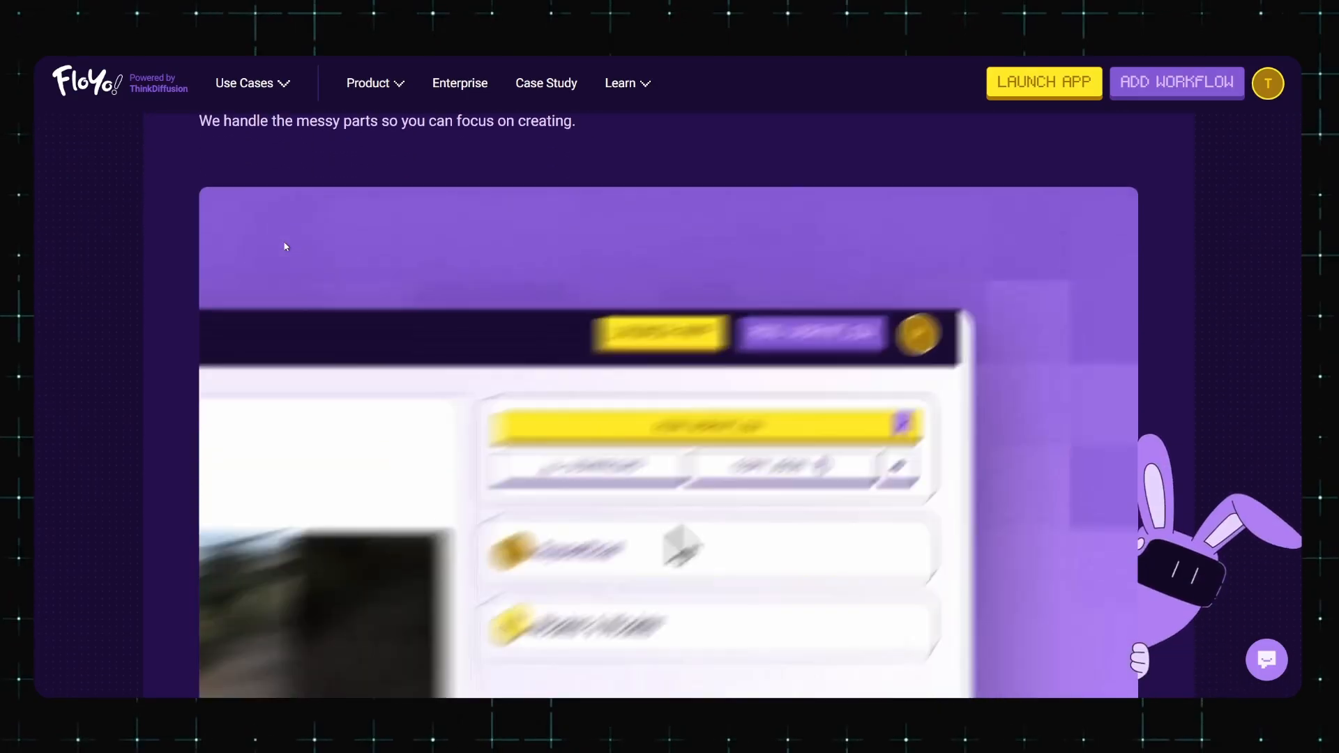
{"action": "scroll", "coordinate": [285, 246], "scroll_direction": "down", "scroll_amount": 10}
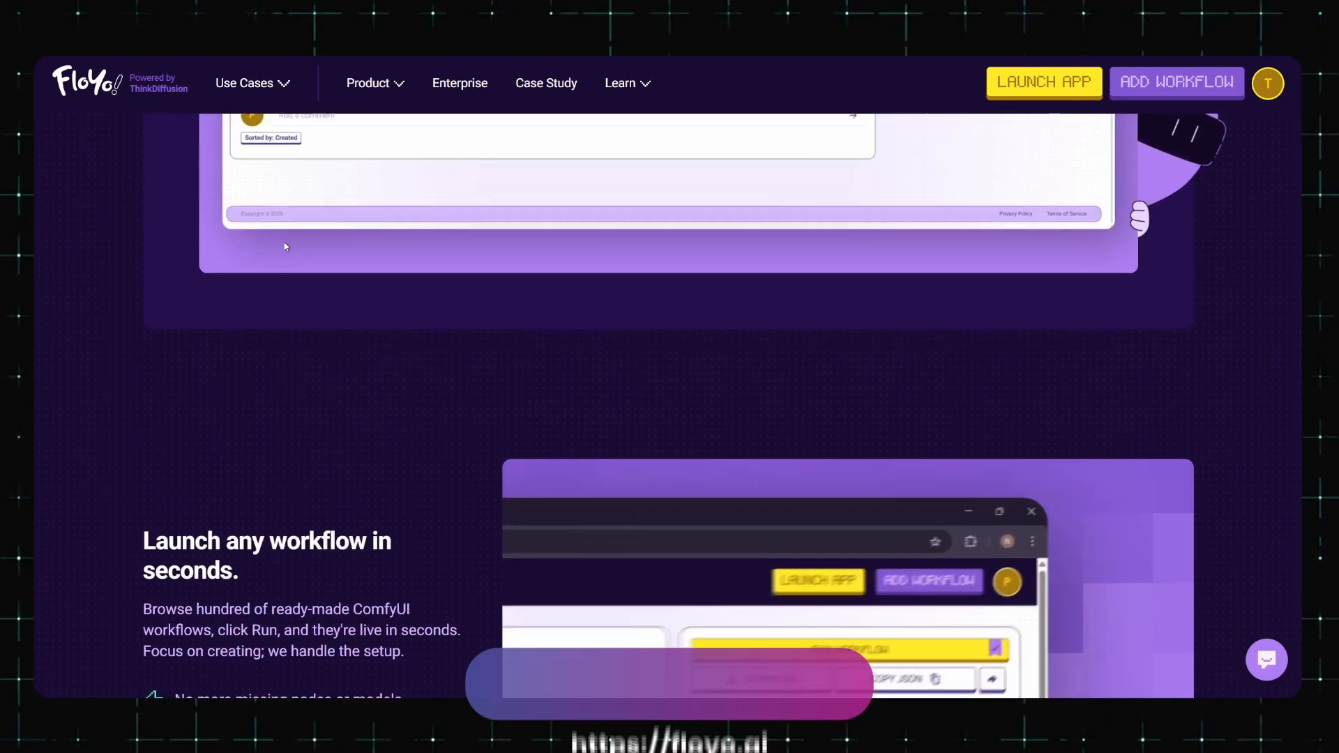
{"action": "scroll", "coordinate": [284, 246], "scroll_direction": "down", "scroll_amount": 10}
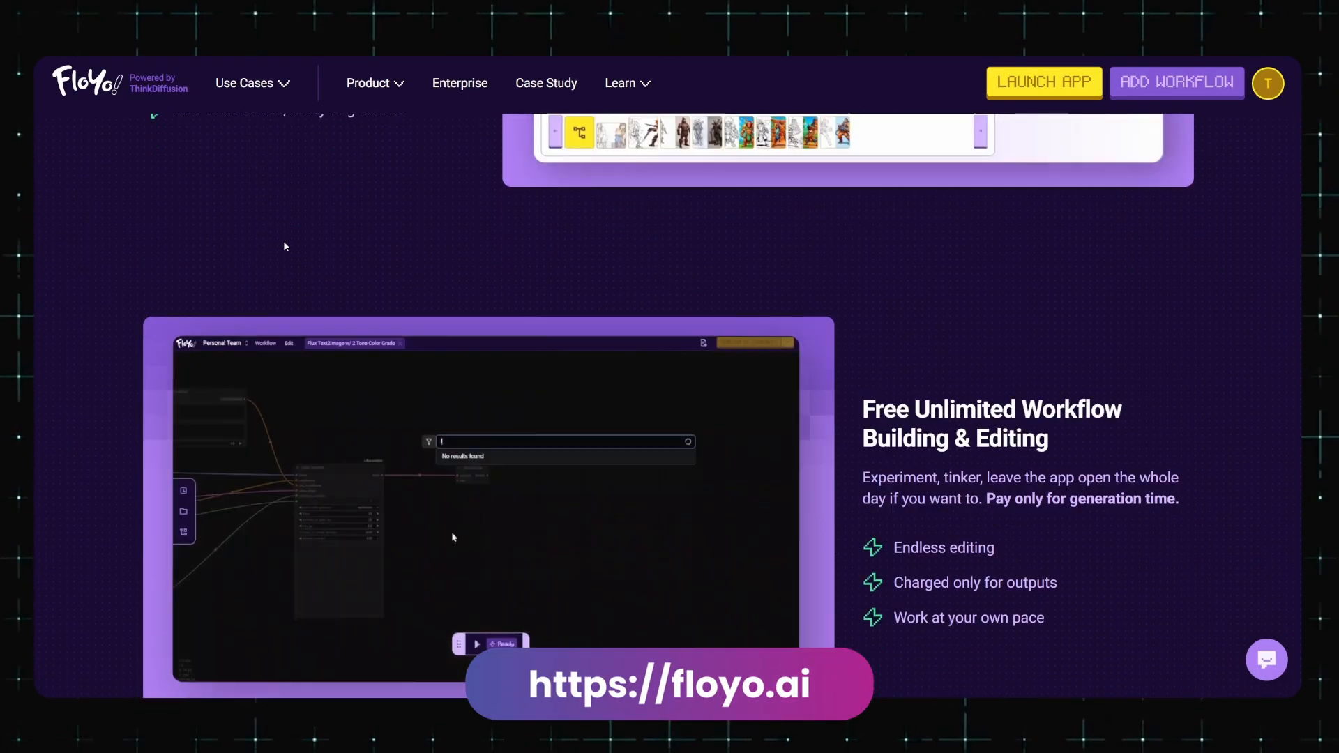
{"action": "scroll", "coordinate": [285, 246], "scroll_direction": "down", "scroll_amount": 5}
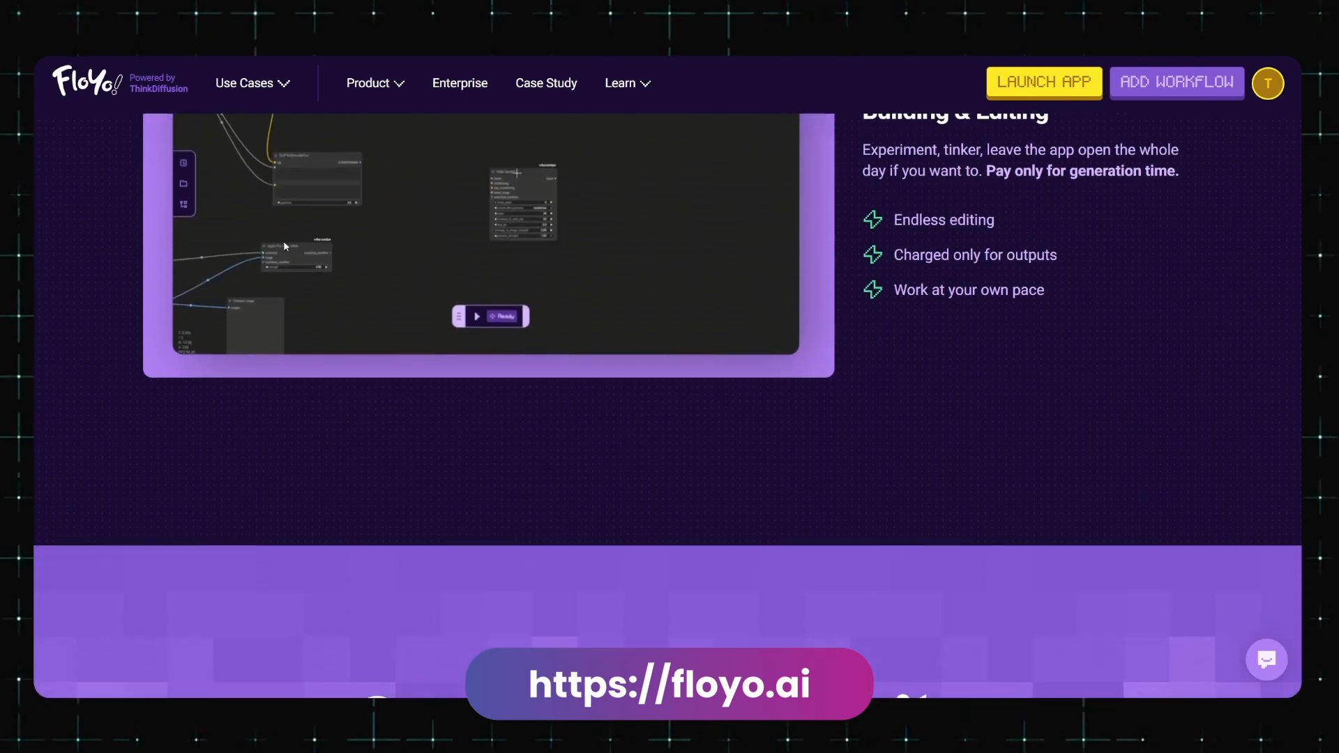
{"action": "scroll", "coordinate": [284, 245], "scroll_direction": "down", "scroll_amount": 10}
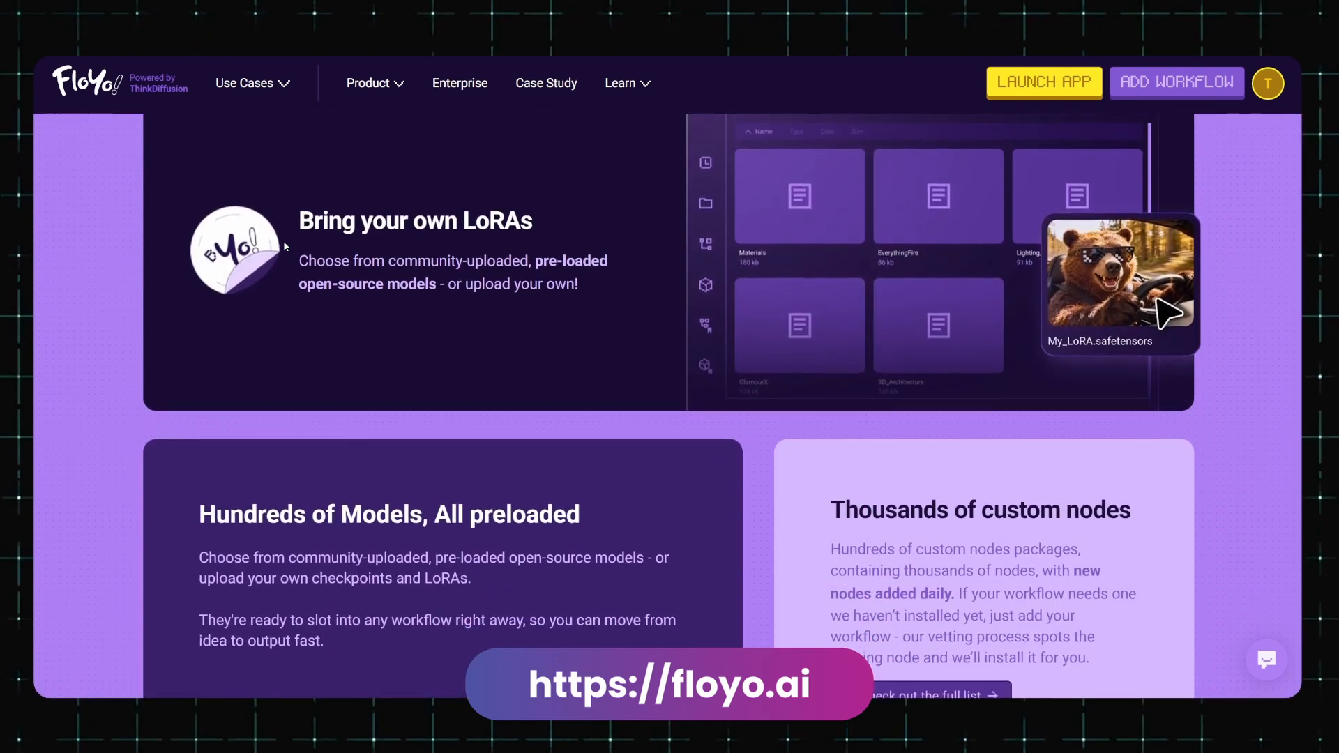
{"action": "scroll", "coordinate": [284, 246], "scroll_direction": "down", "scroll_amount": 8}
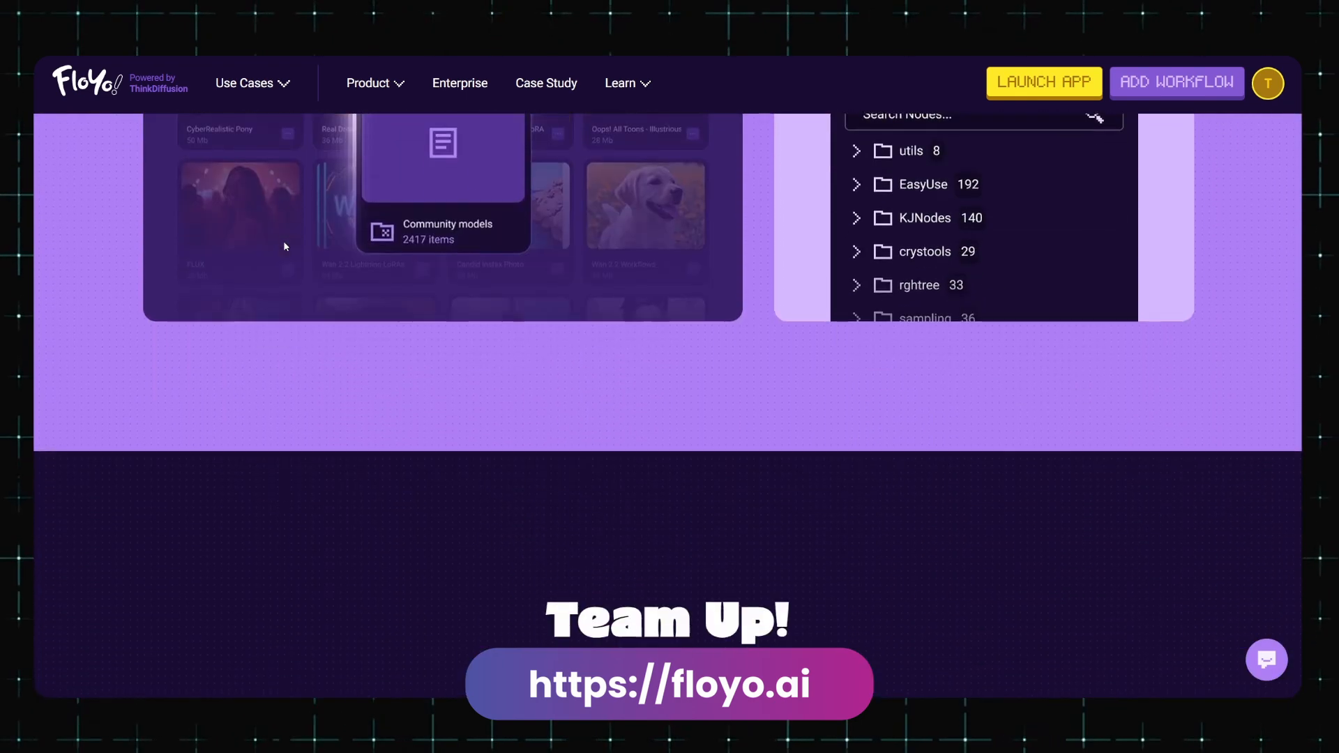
{"action": "scroll", "coordinate": [284, 245], "scroll_direction": "down", "scroll_amount": 10}
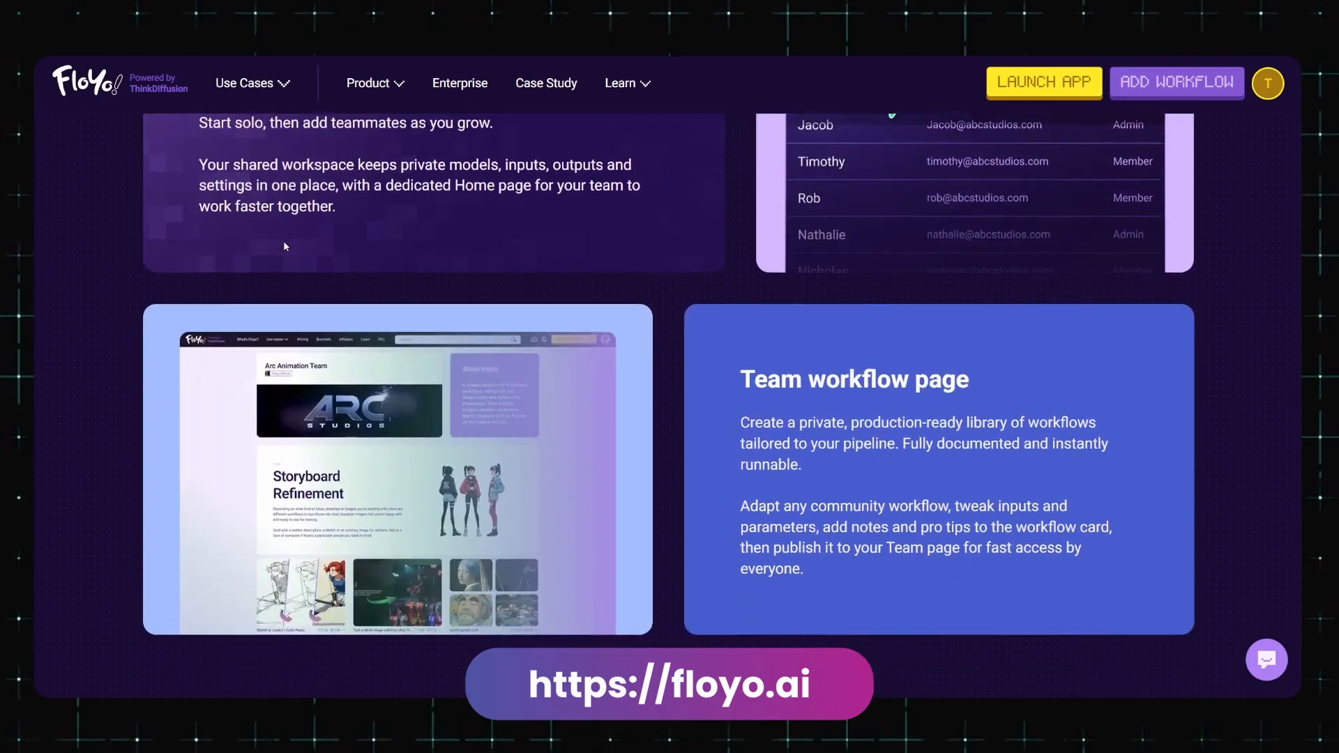
{"action": "scroll", "coordinate": [284, 246], "scroll_direction": "down", "scroll_amount": 10}
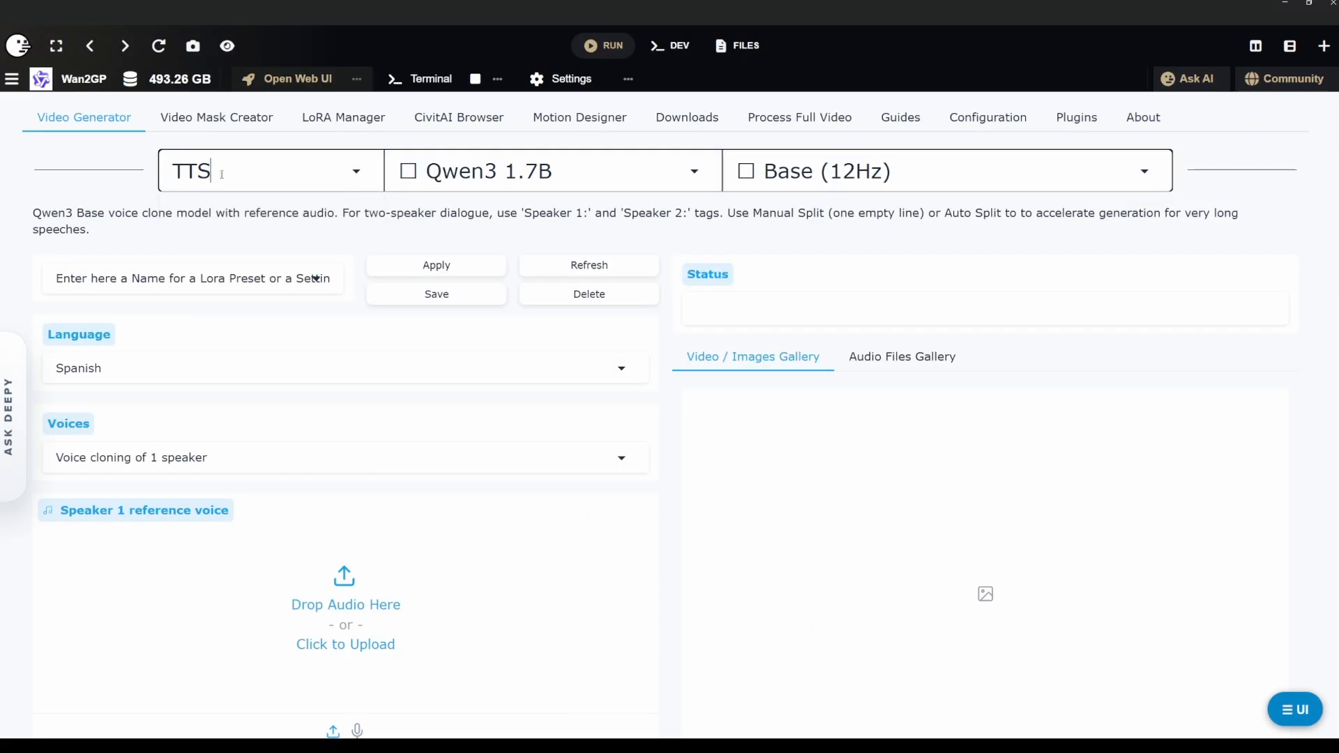
- Select the LTX-2 model family for the video generator and show the Loras settings in its advanced options
{"action": "left_click", "coordinate": [222, 173]}
{"action": "left_click", "coordinate": [198, 359]}
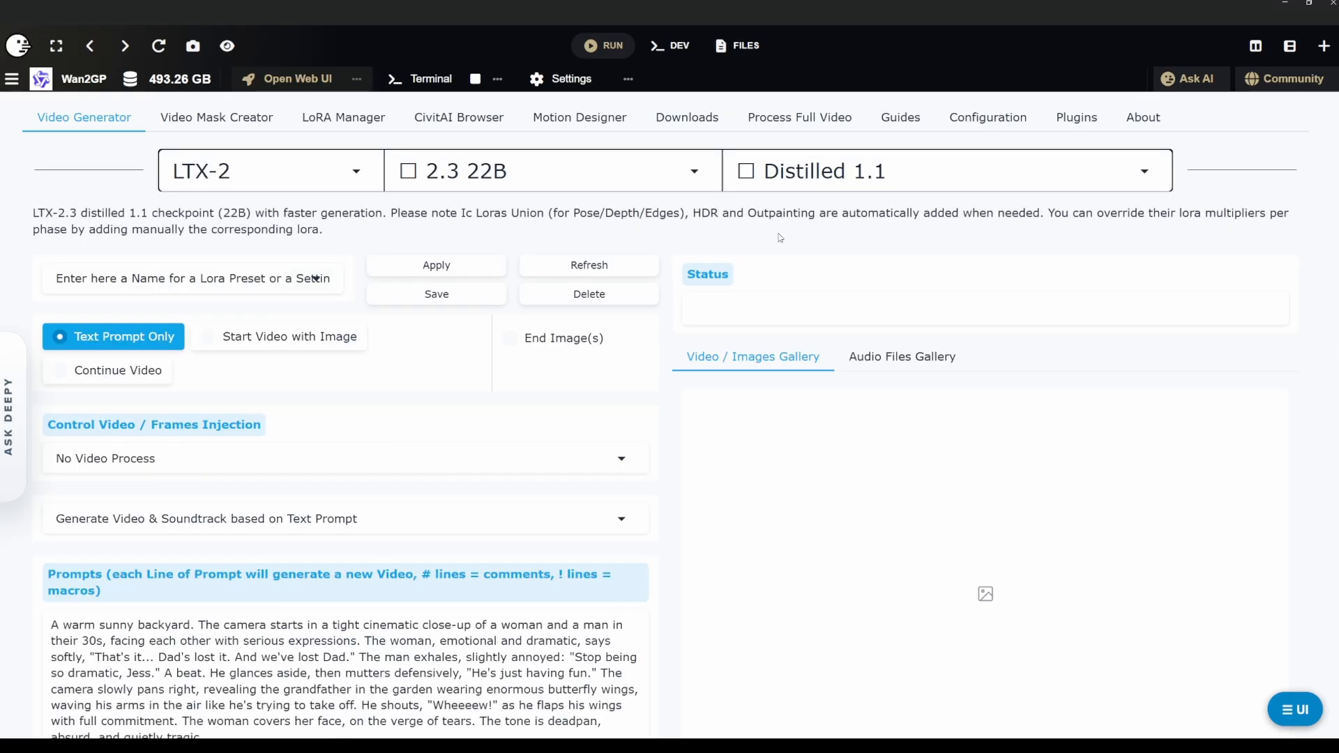
{"action": "scroll", "coordinate": [746, 317], "scroll_direction": "down", "scroll_amount": 15}
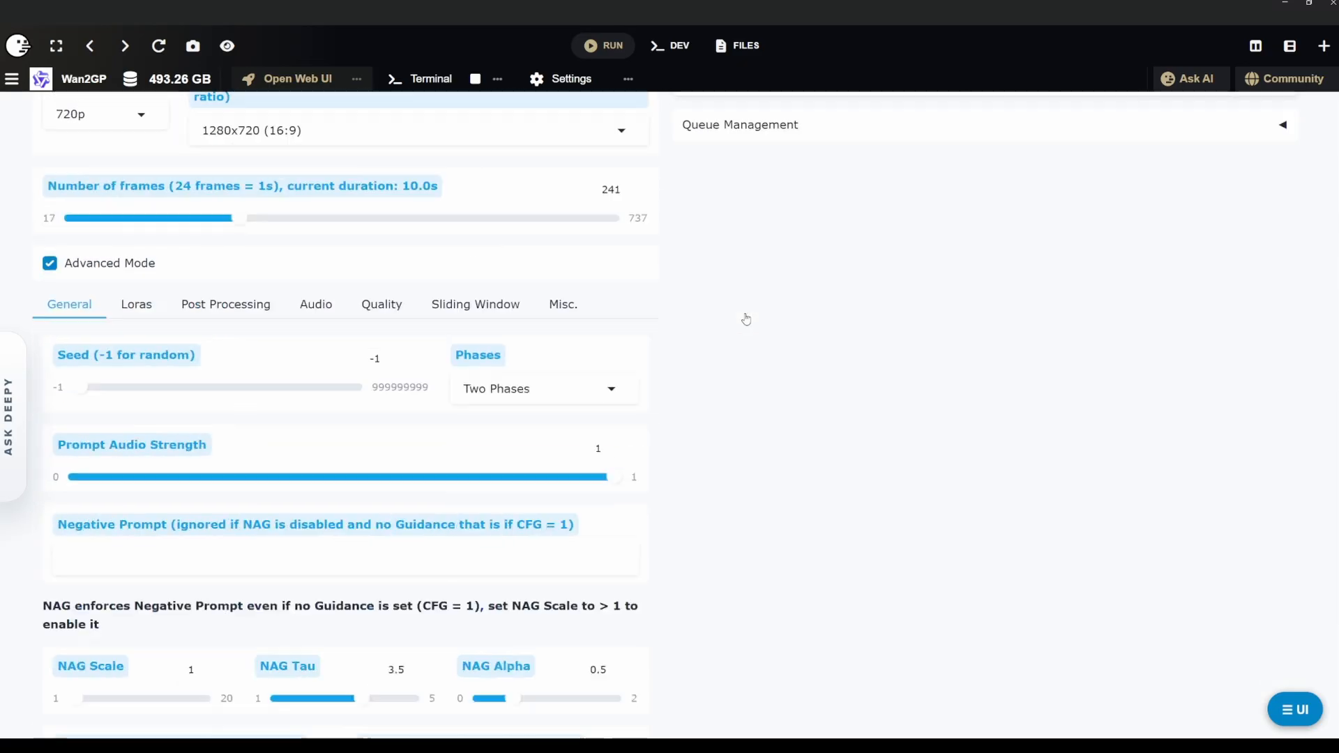
{"action": "scroll", "coordinate": [84, 310], "scroll_direction": "up", "scroll_amount": 3}
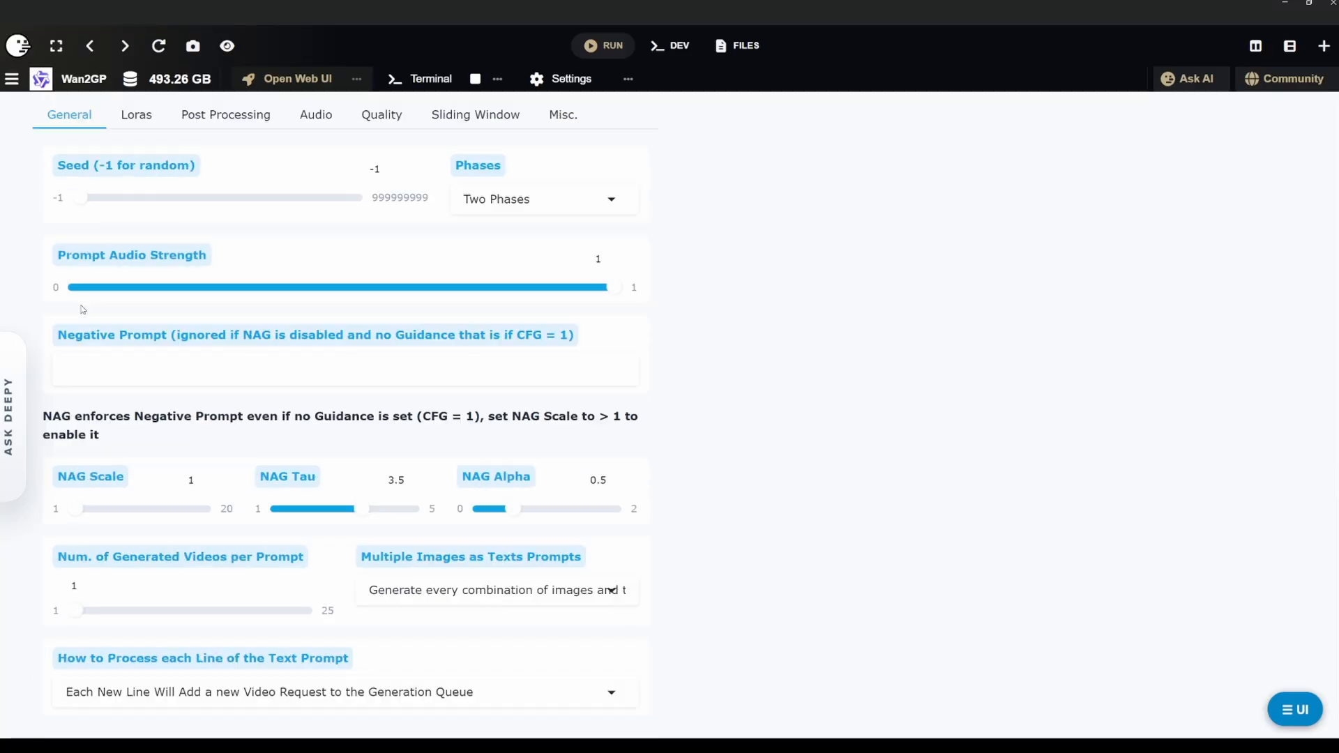
{"action": "left_click", "coordinate": [147, 240]}
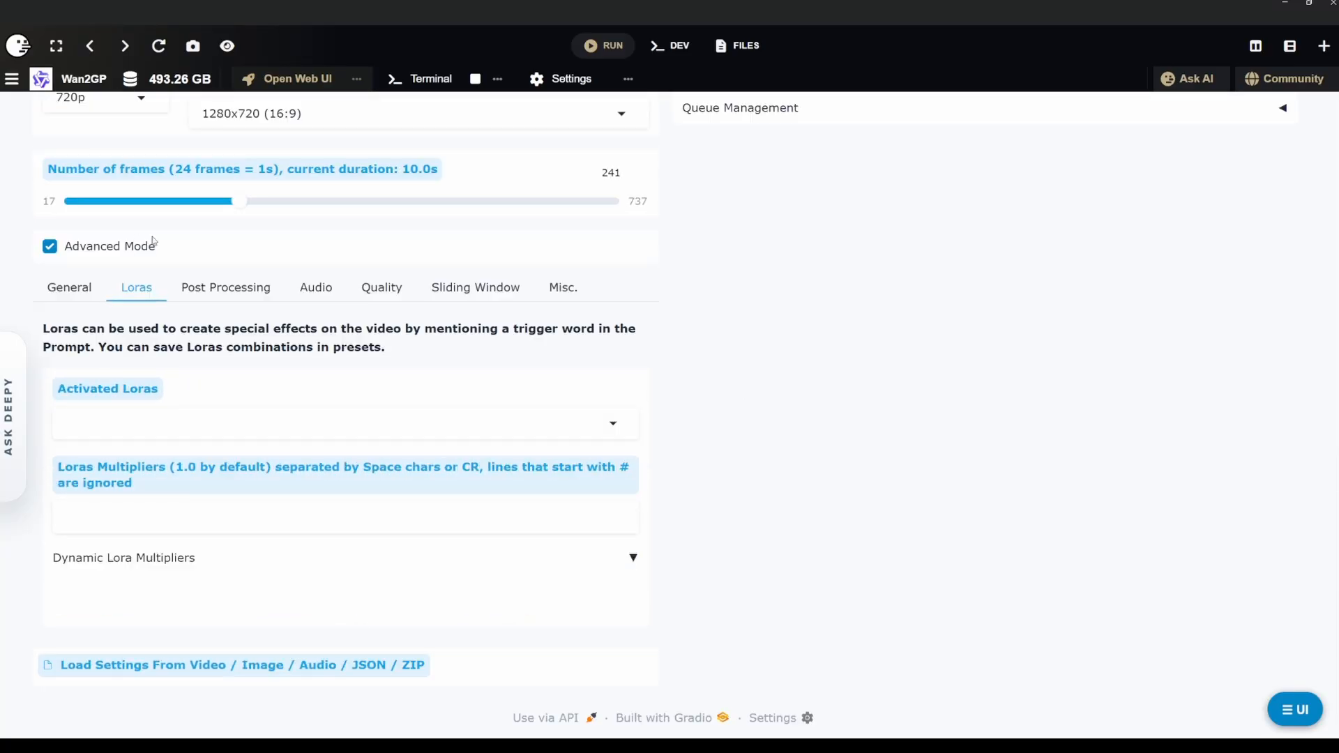
- Look through the LoRAs available for activation to check for LTX-2.3-22b-IC-LoRA-Colorizer-0.9, leaving none selected
{"action": "left_click", "coordinate": [186, 418]}
{"action": "scroll", "coordinate": [230, 322], "scroll_direction": "down", "scroll_amount": 2}
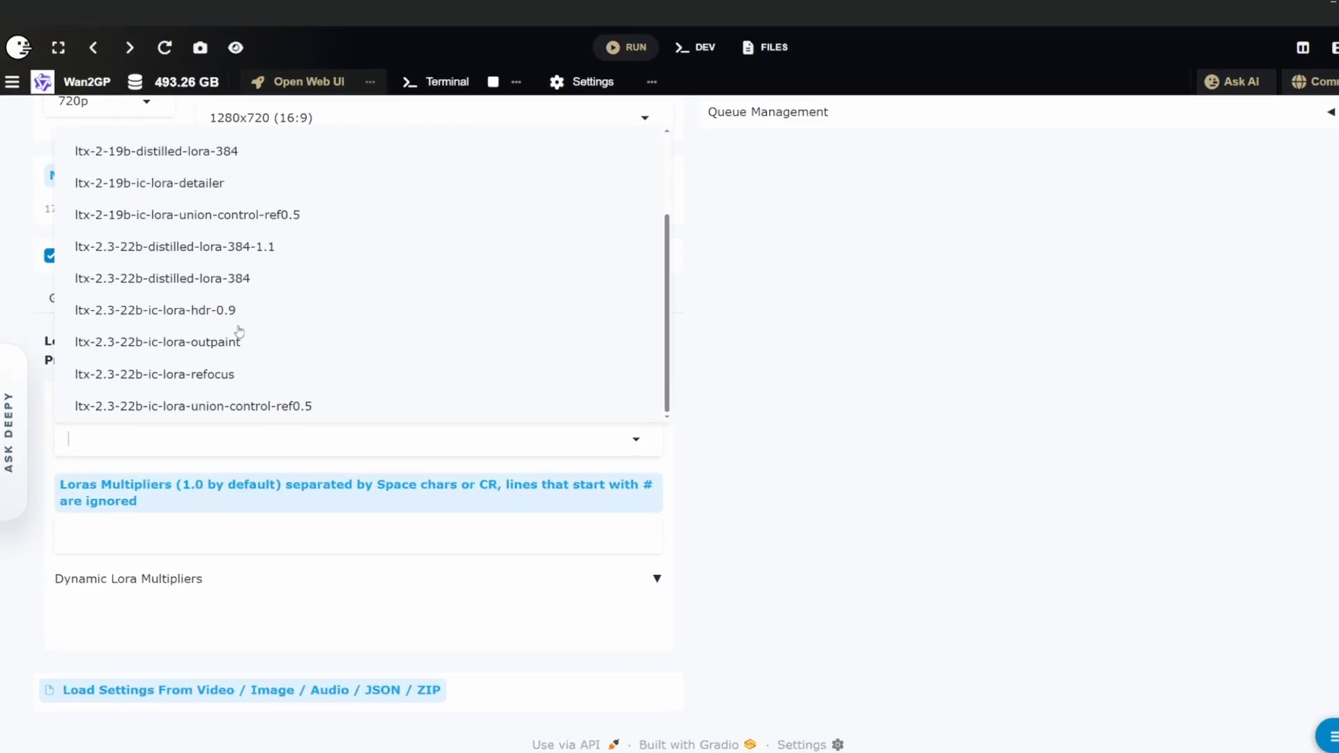
{"action": "scroll", "coordinate": [326, 345], "scroll_direction": "up", "scroll_amount": 1}
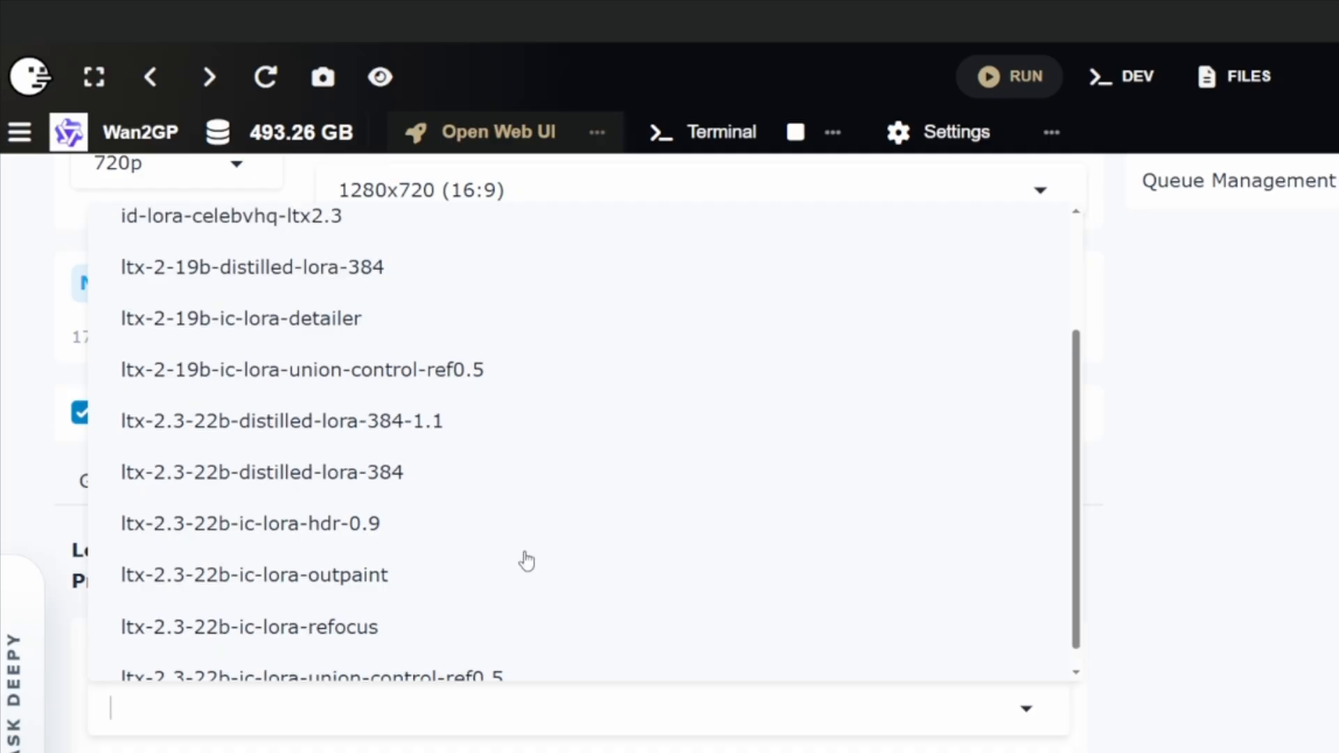
{"action": "scroll", "coordinate": [526, 559], "scroll_direction": "up", "scroll_amount": 3}
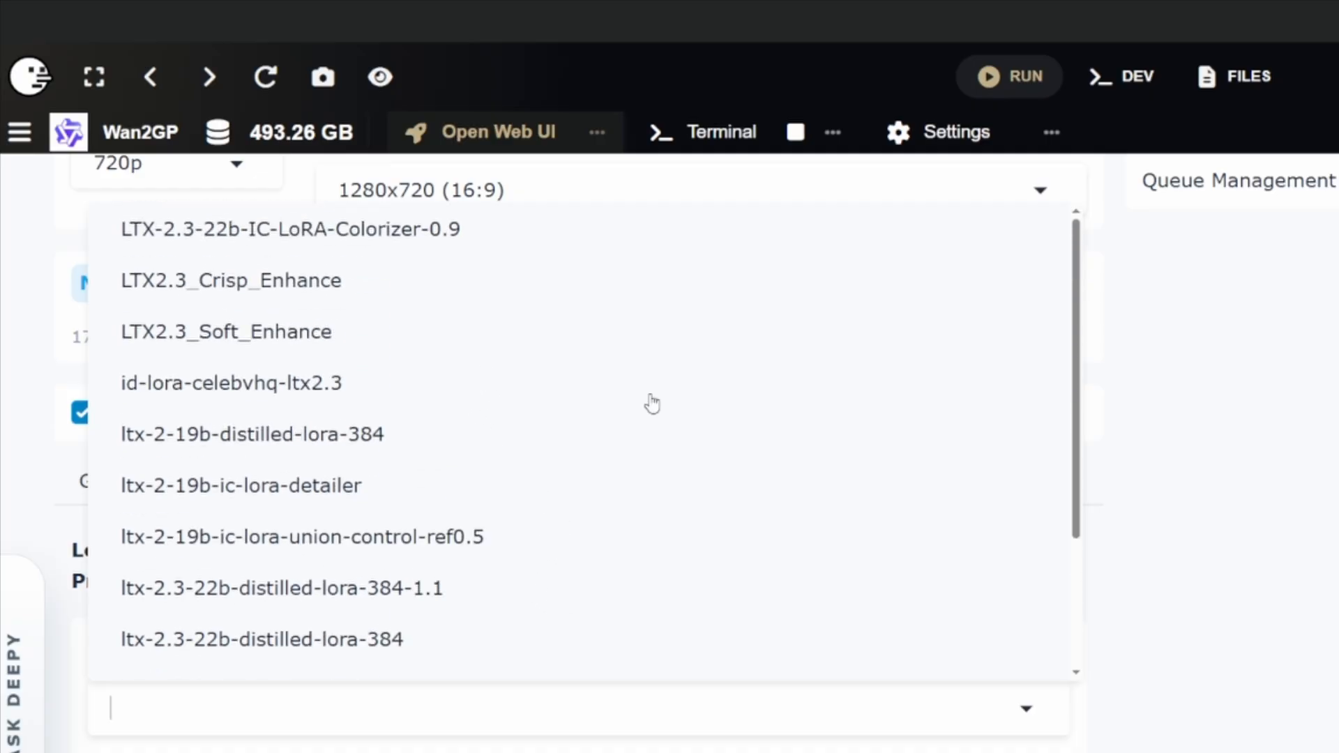
{"action": "scroll", "coordinate": [652, 403], "scroll_direction": "up", "scroll_amount": 3}
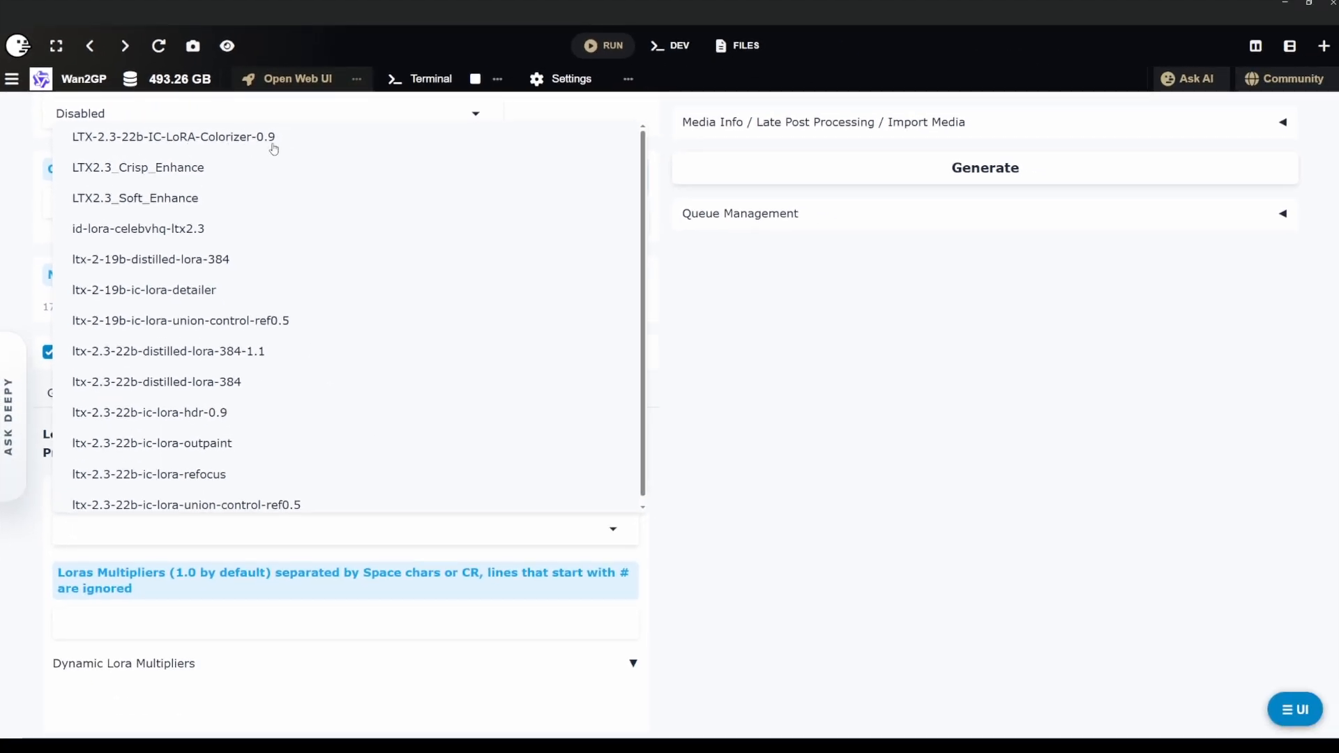
{"action": "left_click", "coordinate": [1282, 474]}
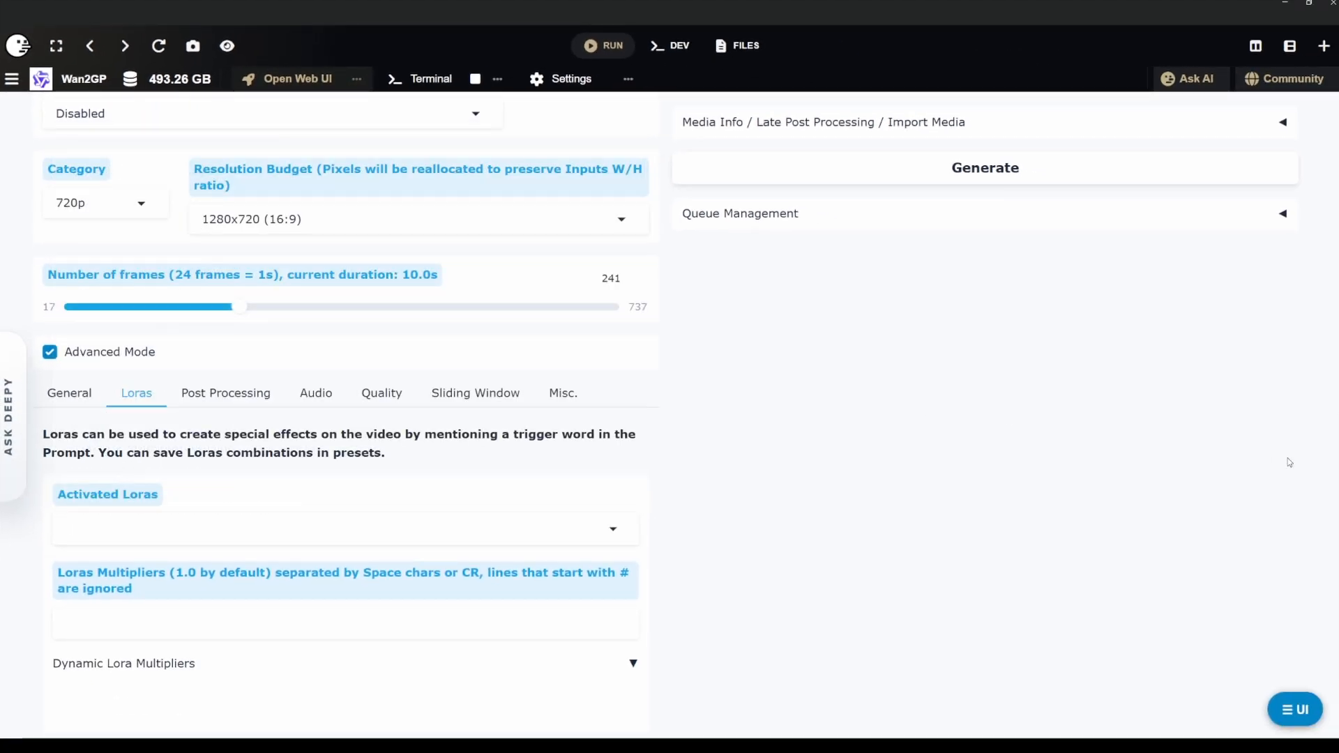
- Set the control video processing to LTX2 Raw Format / Control Video for Ic Lora
{"action": "scroll", "coordinate": [1301, 474], "scroll_direction": "up", "scroll_amount": 8}
{"action": "scroll", "coordinate": [1313, 481], "scroll_direction": "up", "scroll_amount": 2}
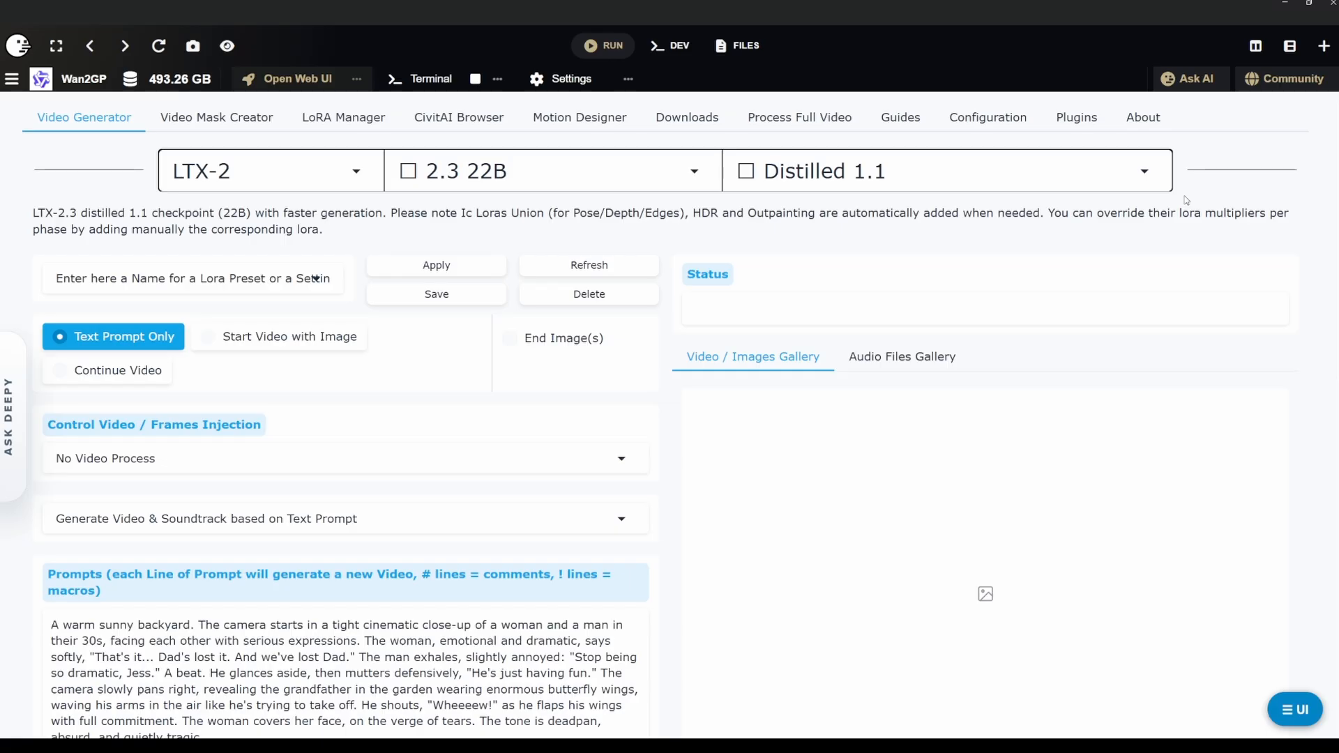
{"action": "left_click", "coordinate": [124, 460]}
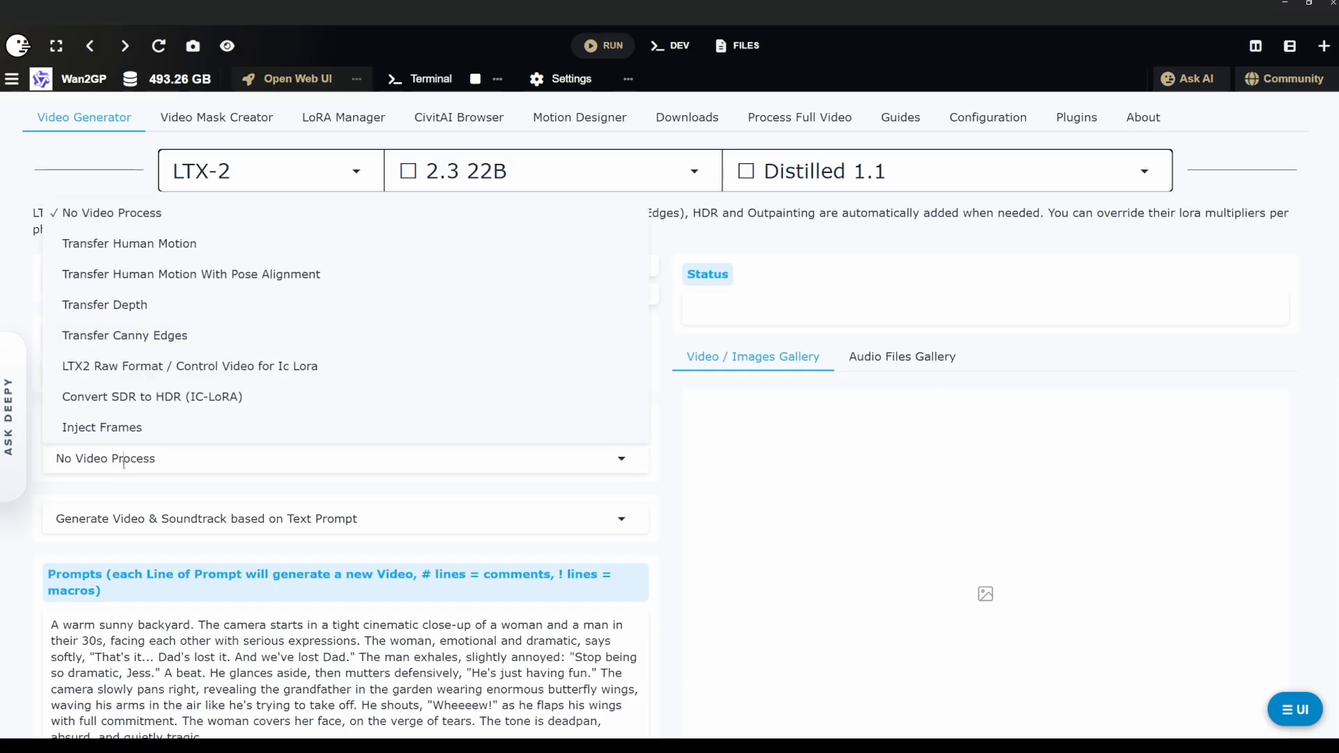
{"action": "left_click", "coordinate": [95, 369]}
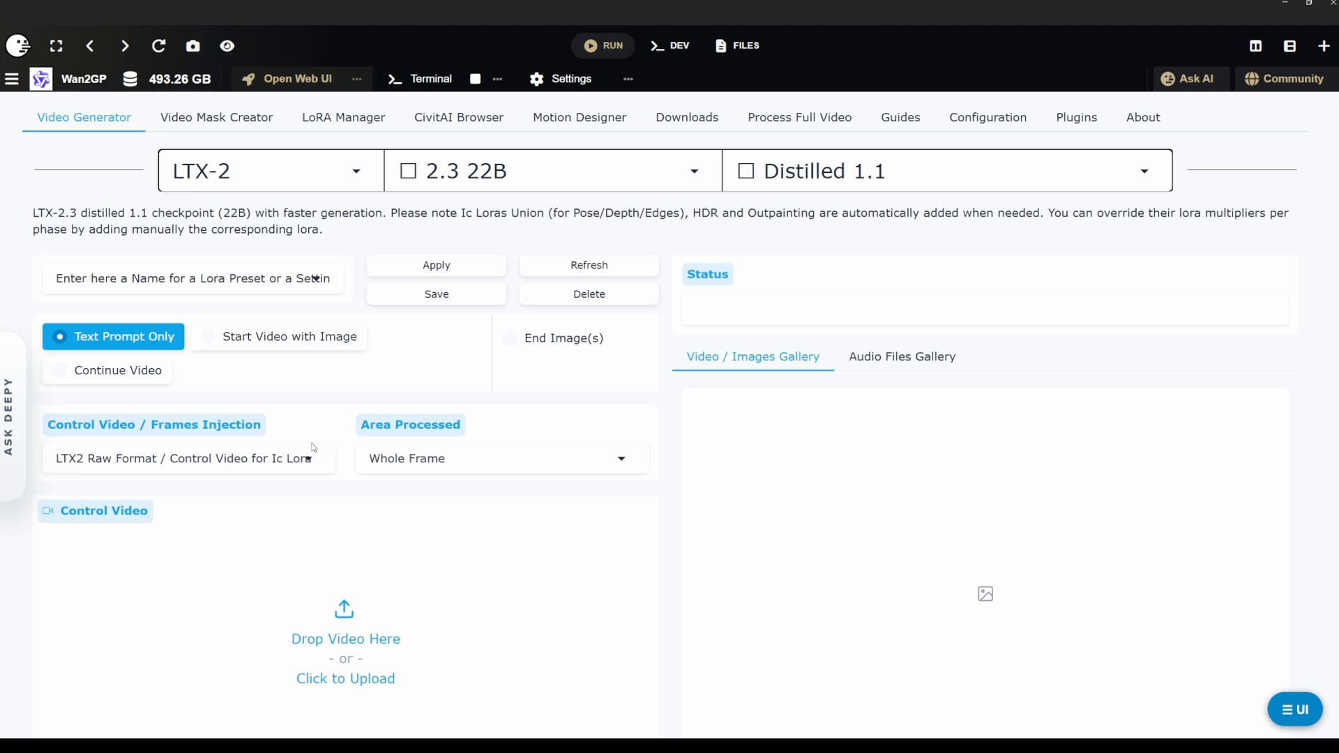
- Replace the sample prompt with "Generate a colorized video"
{"action": "scroll", "coordinate": [313, 447], "scroll_direction": "down", "scroll_amount": 3}
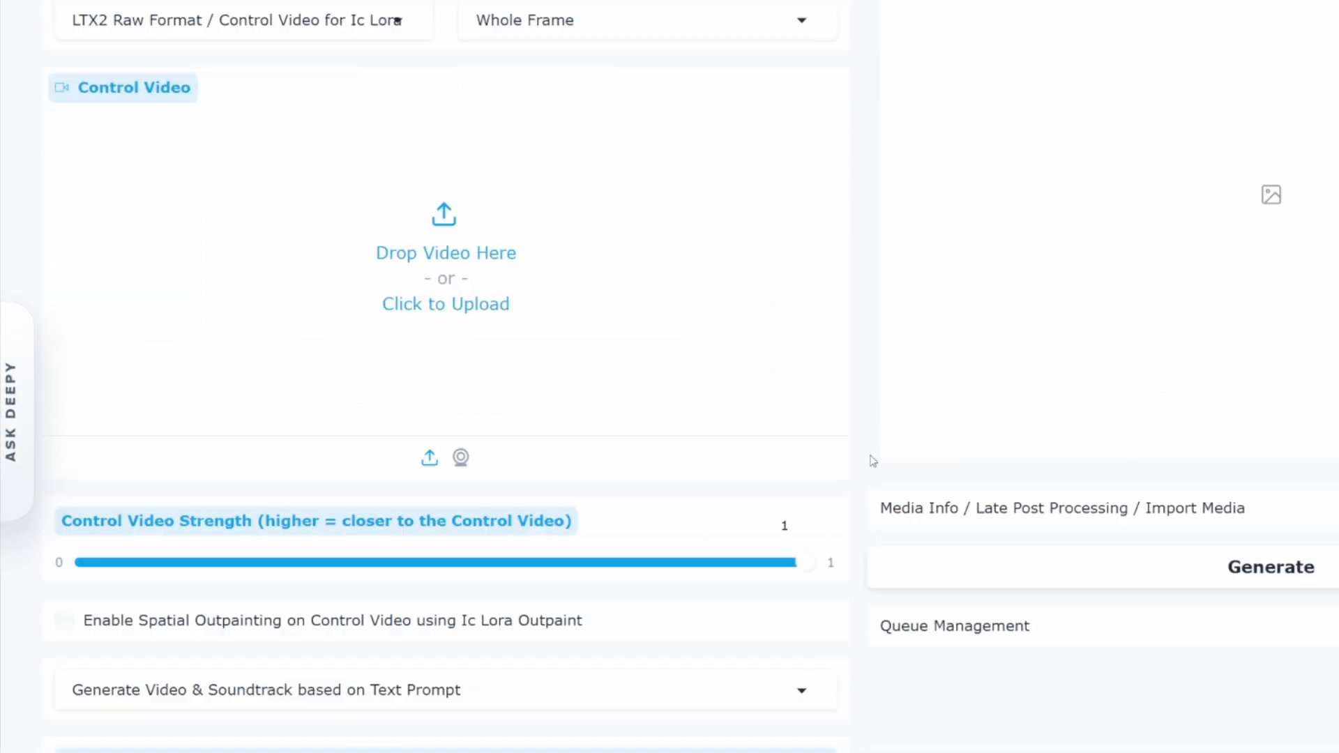
{"action": "scroll", "coordinate": [872, 460], "scroll_direction": "down", "scroll_amount": 2}
{"action": "scroll", "coordinate": [872, 461], "scroll_direction": "down", "scroll_amount": 5}
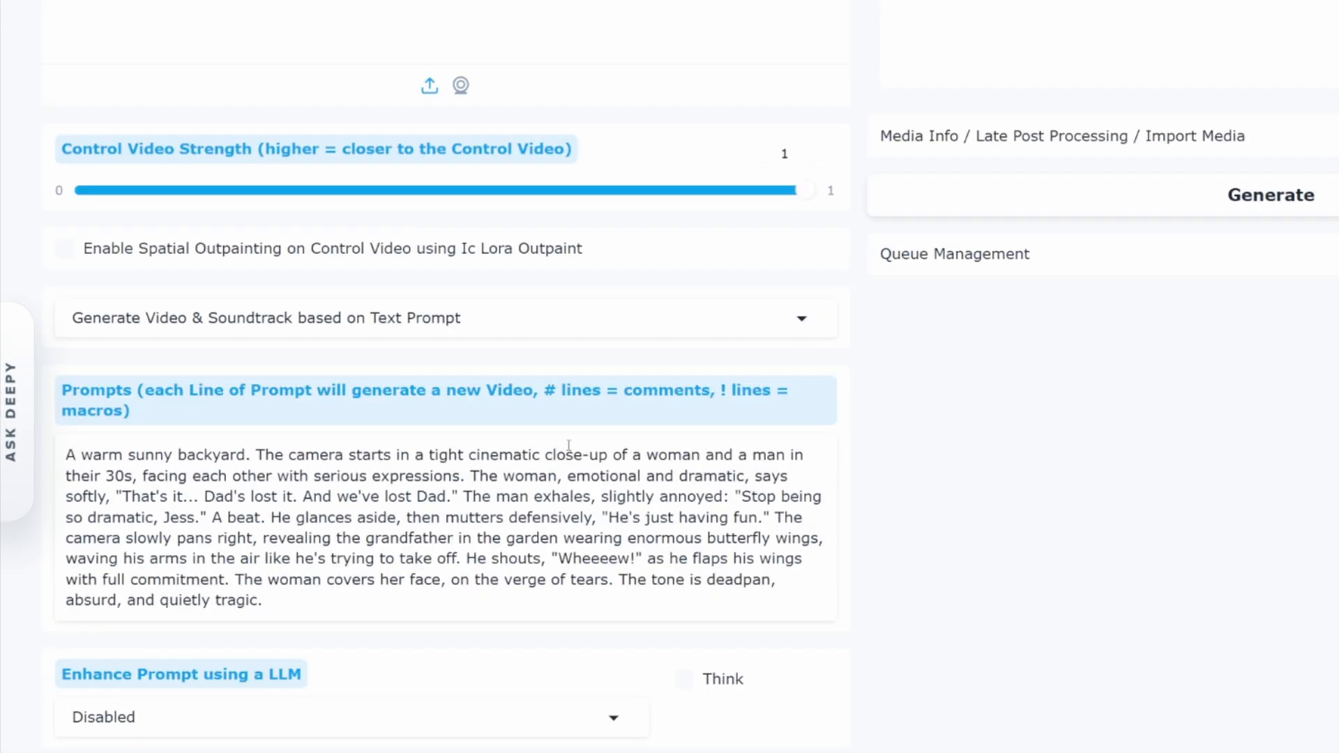
{"action": "key", "text": "ctrl+a"}
{"action": "type", "text": "Generate "}
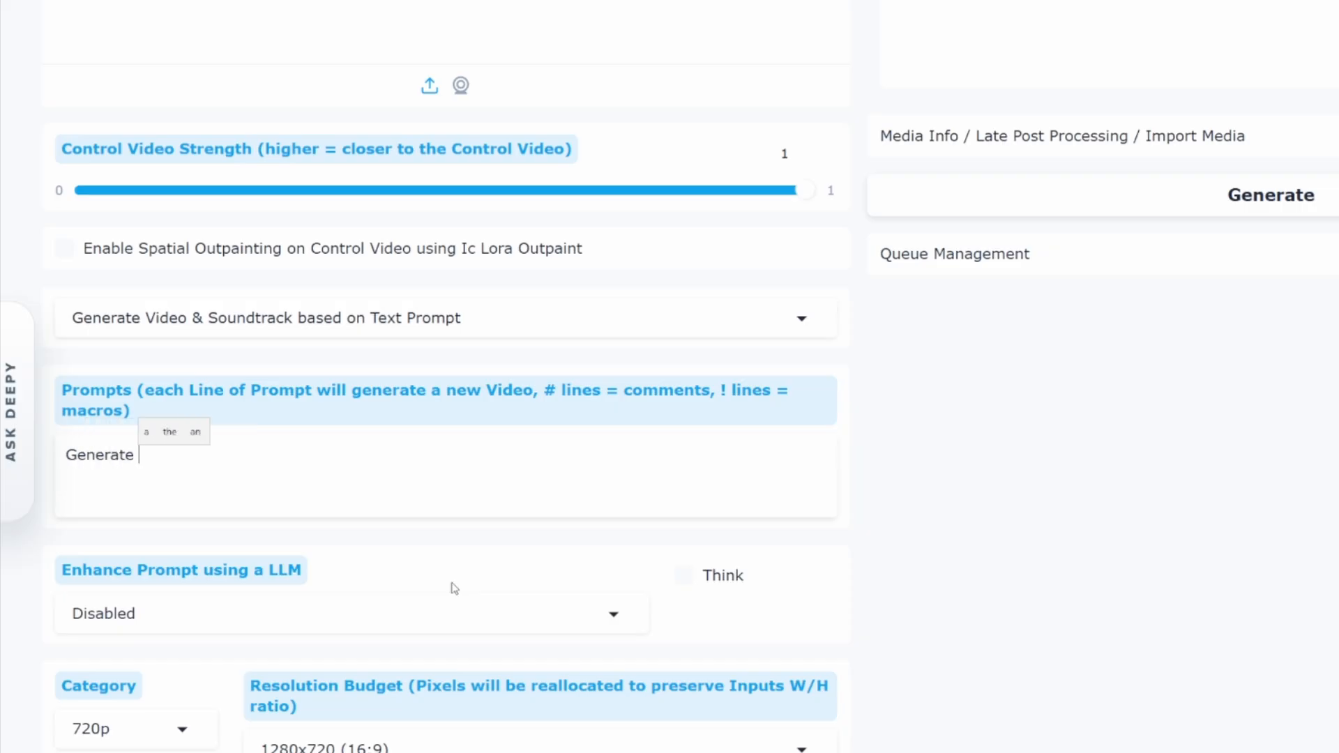
{"action": "type", "text": "a colori"}
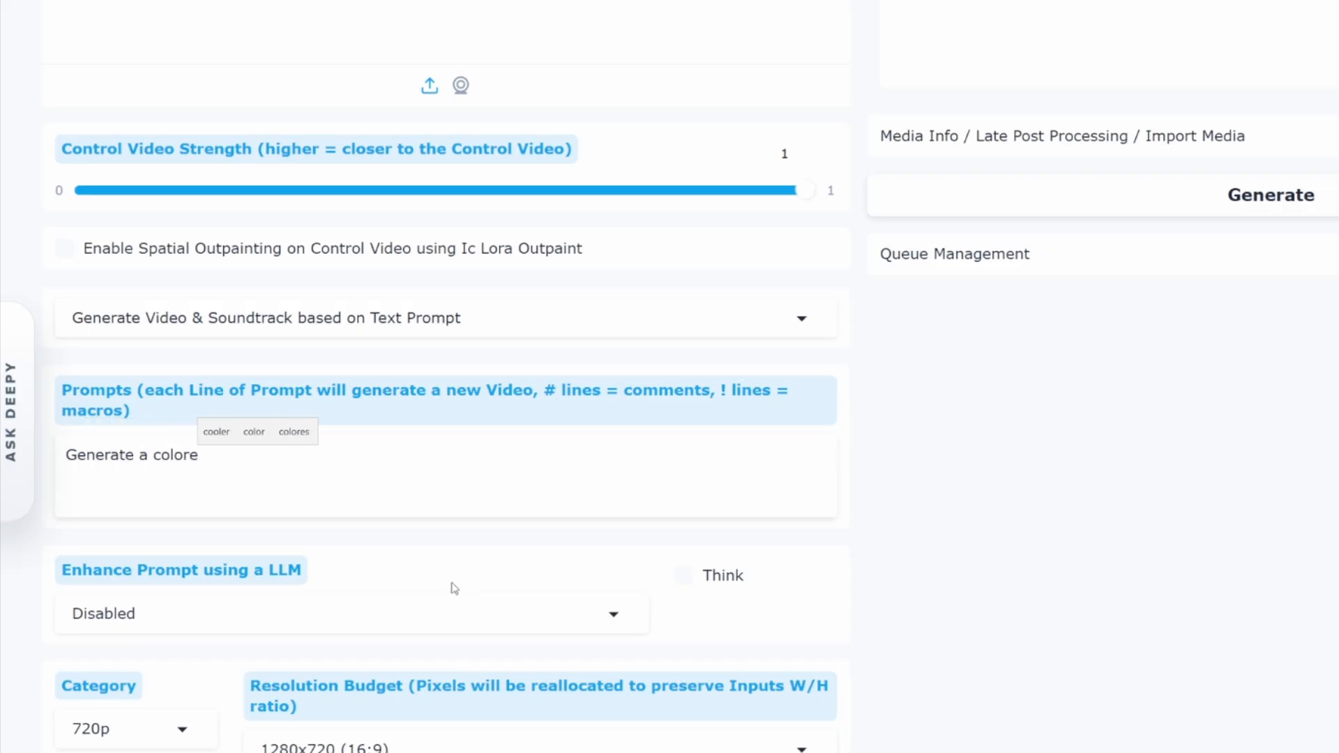
{"action": "type", "text": "zed video"}
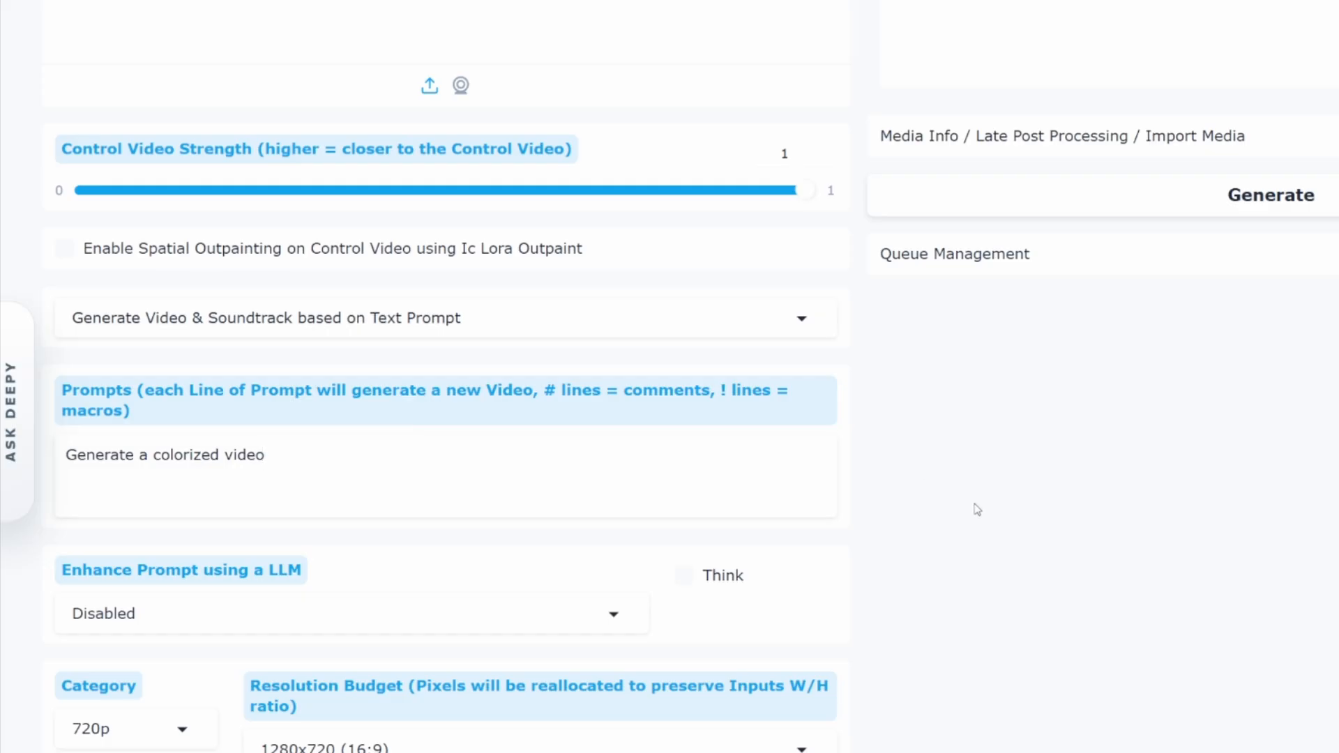
- Set the phases to One Phase in the general advanced options and return to the Loras settings
{"action": "scroll", "coordinate": [957, 570], "scroll_direction": "down", "scroll_amount": 10}
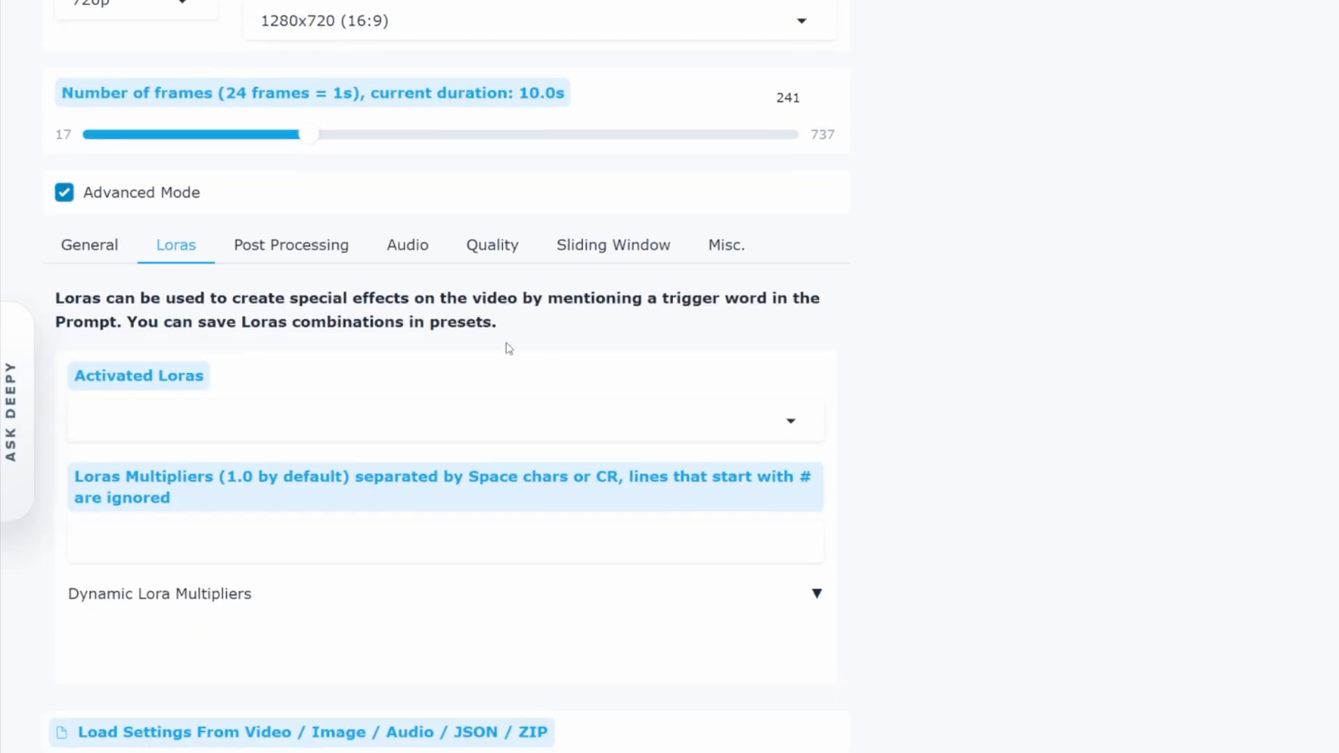
{"action": "left_click", "coordinate": [64, 242]}
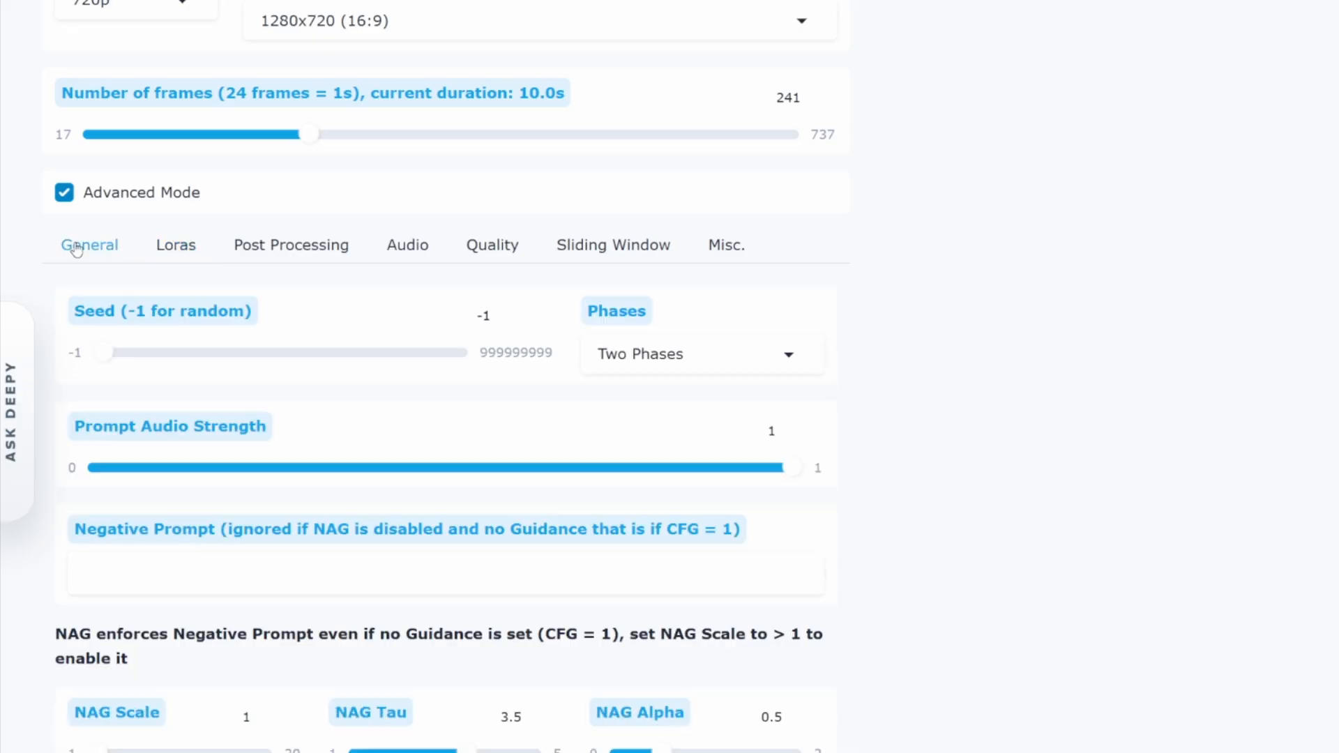
{"action": "left_click", "coordinate": [682, 361]}
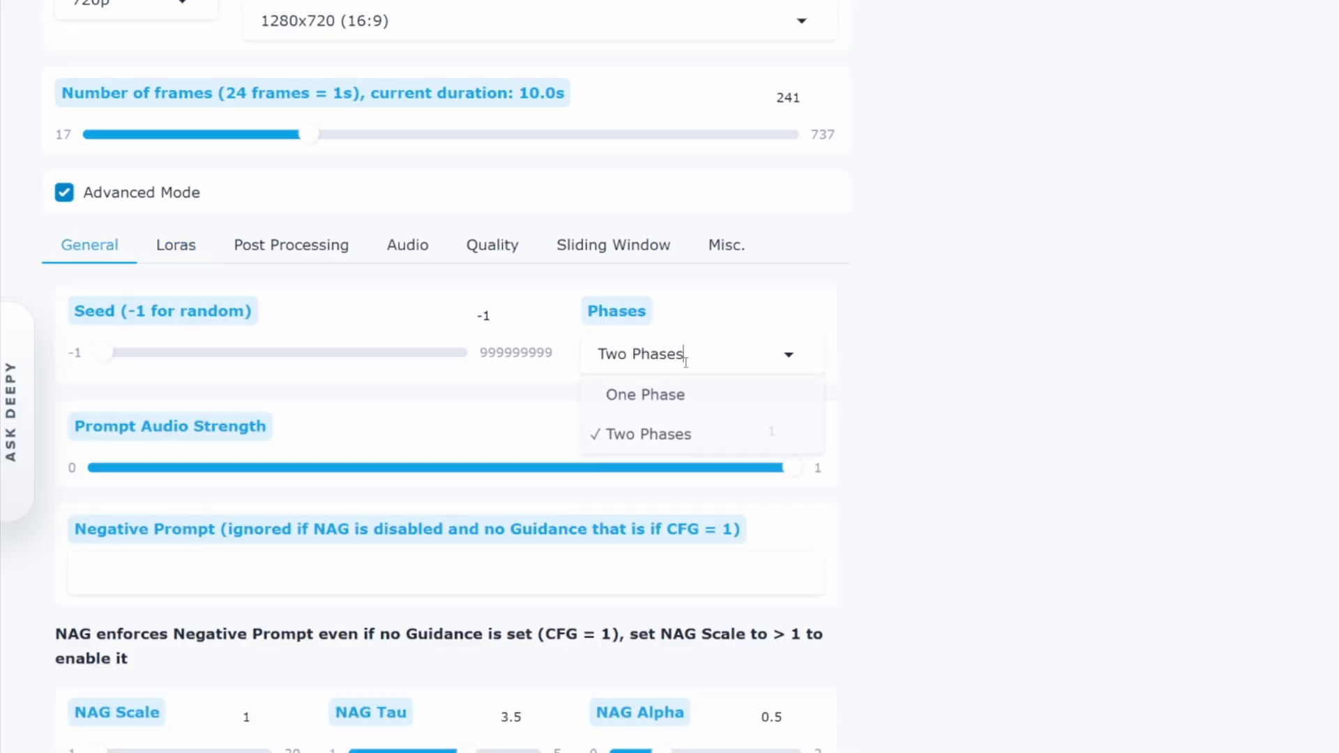
{"action": "left_click", "coordinate": [655, 407]}
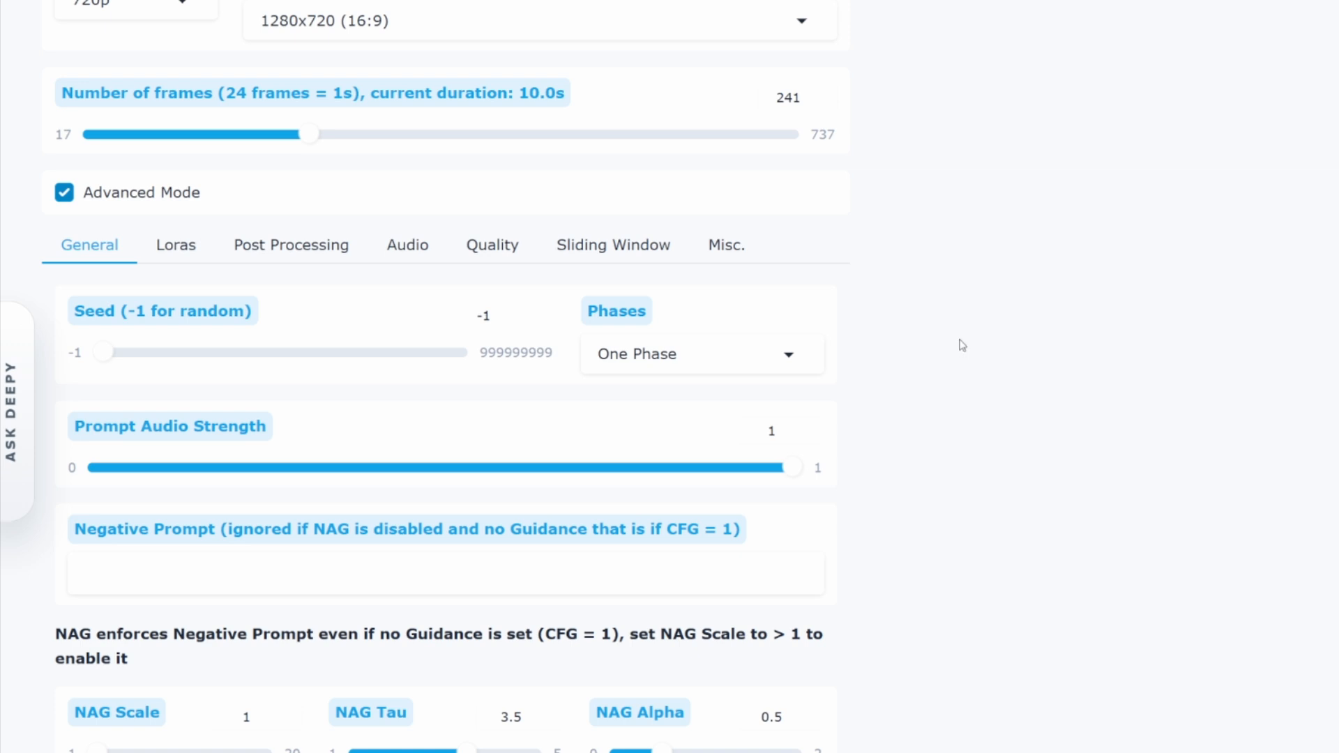
{"action": "scroll", "coordinate": [1004, 376], "scroll_direction": "down", "scroll_amount": 2}
{"action": "scroll", "coordinate": [1047, 405], "scroll_direction": "down", "scroll_amount": 3}
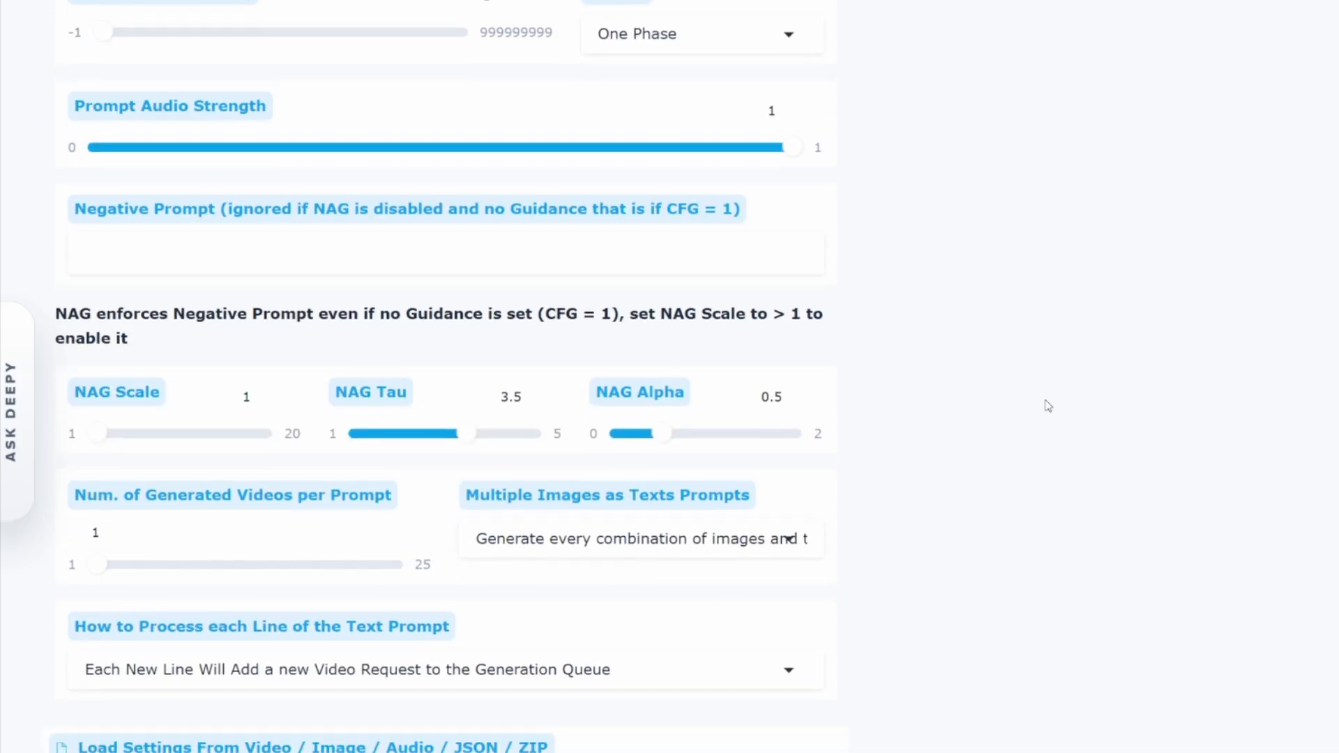
{"action": "scroll", "coordinate": [577, 275], "scroll_direction": "up", "scroll_amount": 4}
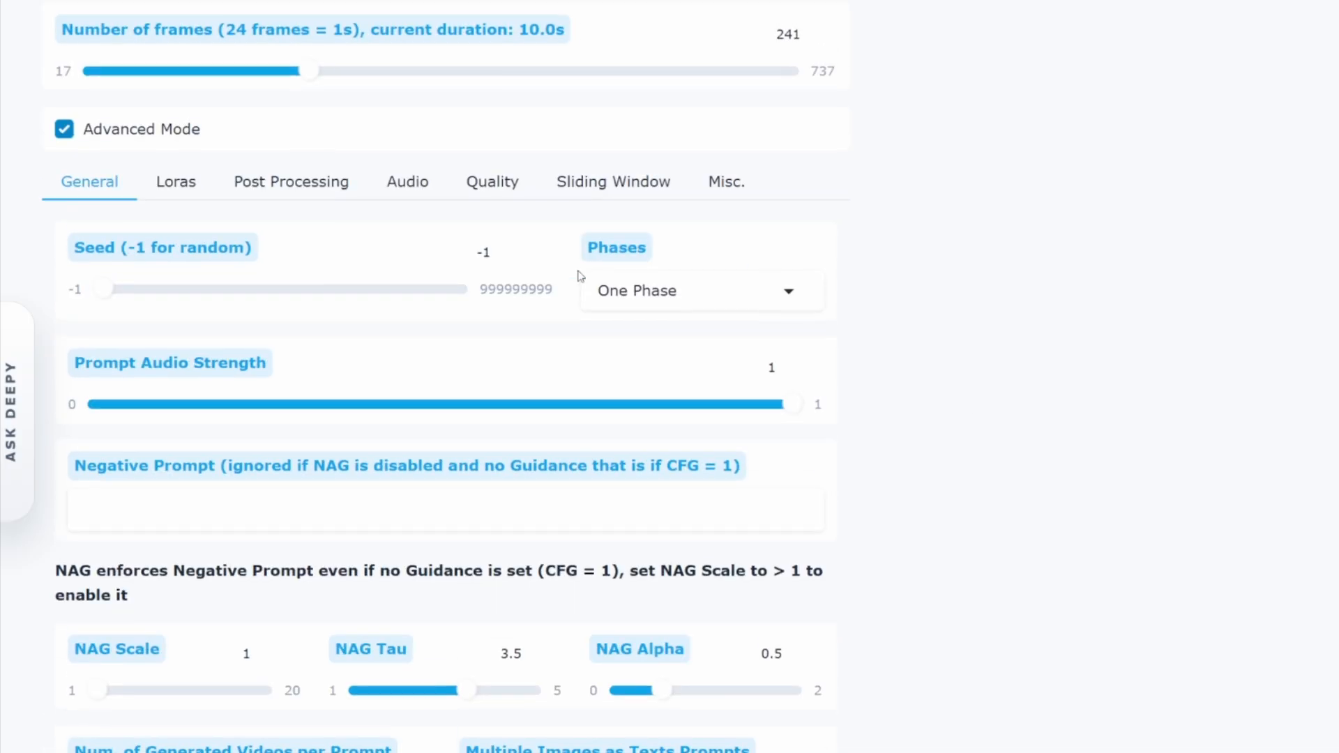
{"action": "left_click", "coordinate": [154, 184]}
{"action": "left_click", "coordinate": [131, 424]}
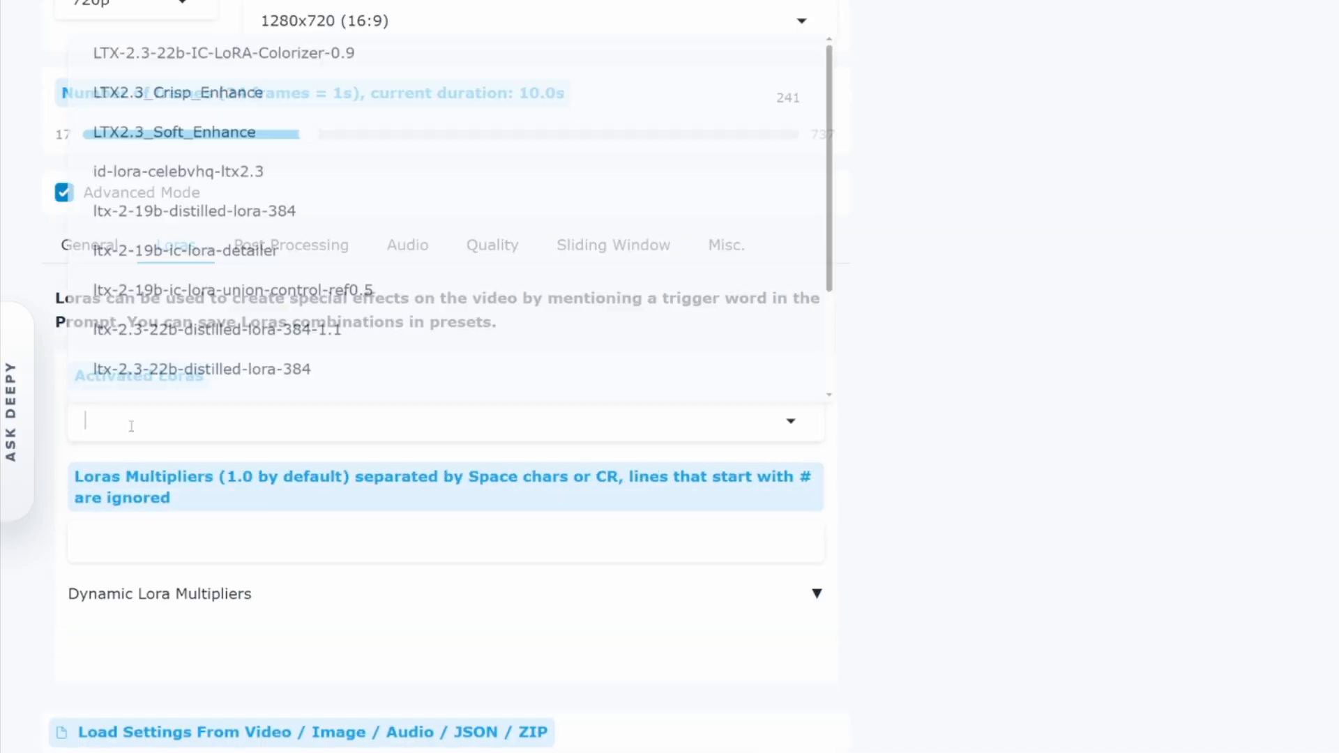
{"action": "left_click", "coordinate": [246, 52]}
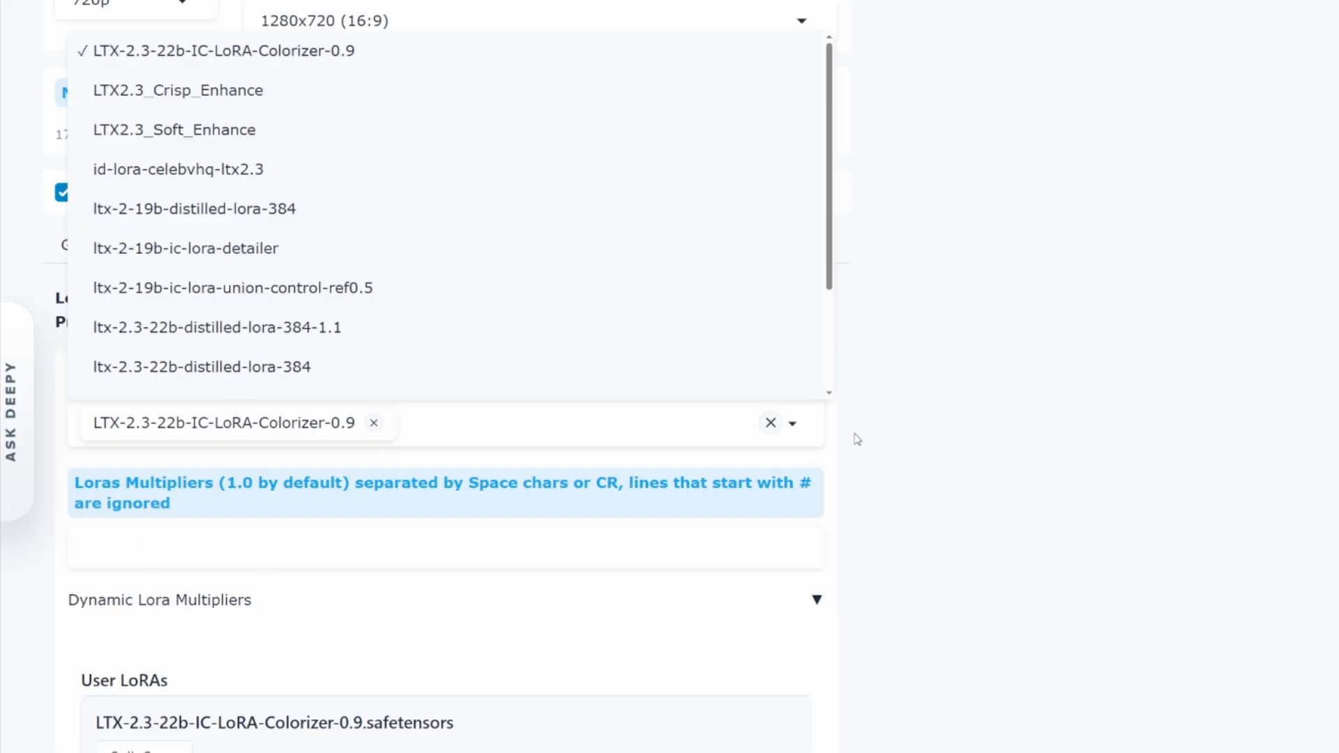
{"action": "left_click", "coordinate": [251, 50]}
{"action": "left_click", "coordinate": [1018, 488]}
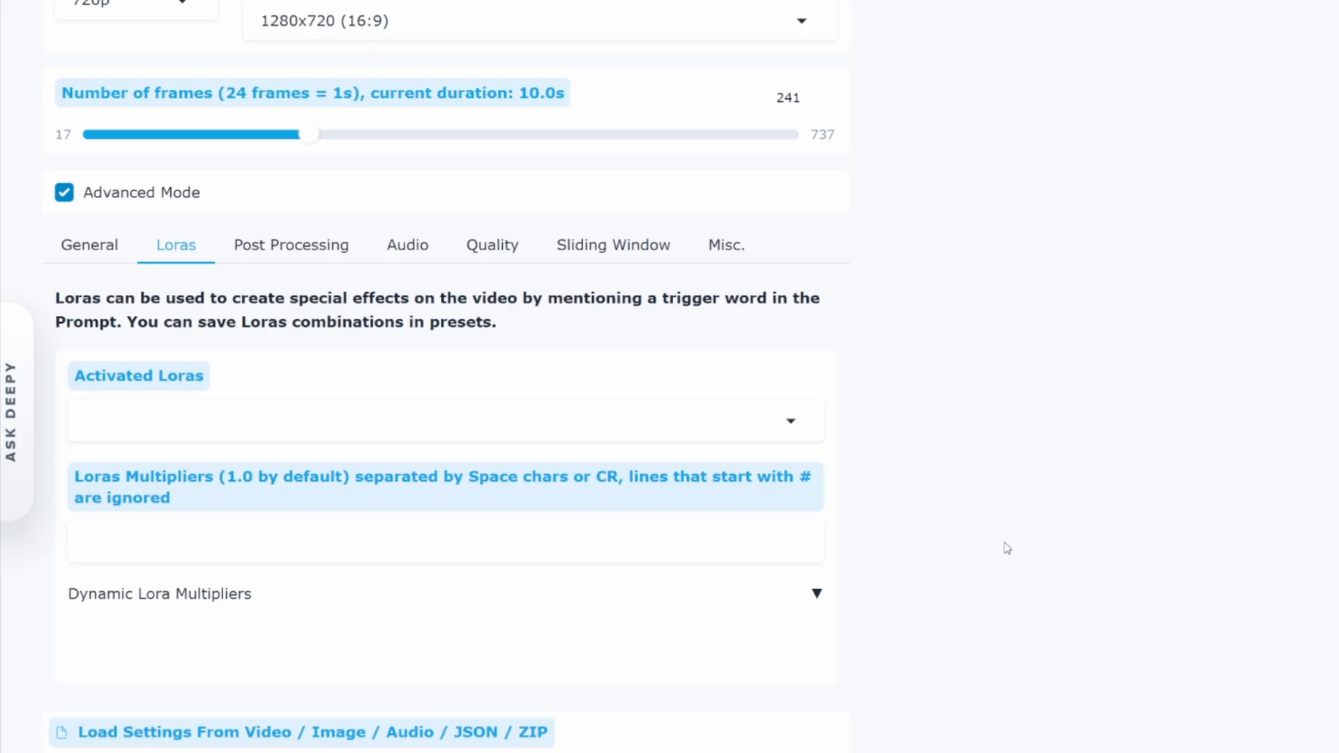
- Activate the LTX-2.3-22b-IC-LoRA-Colorizer-0.9 LoRA and enter 35 as its multiplier
{"action": "left_click", "coordinate": [787, 417]}
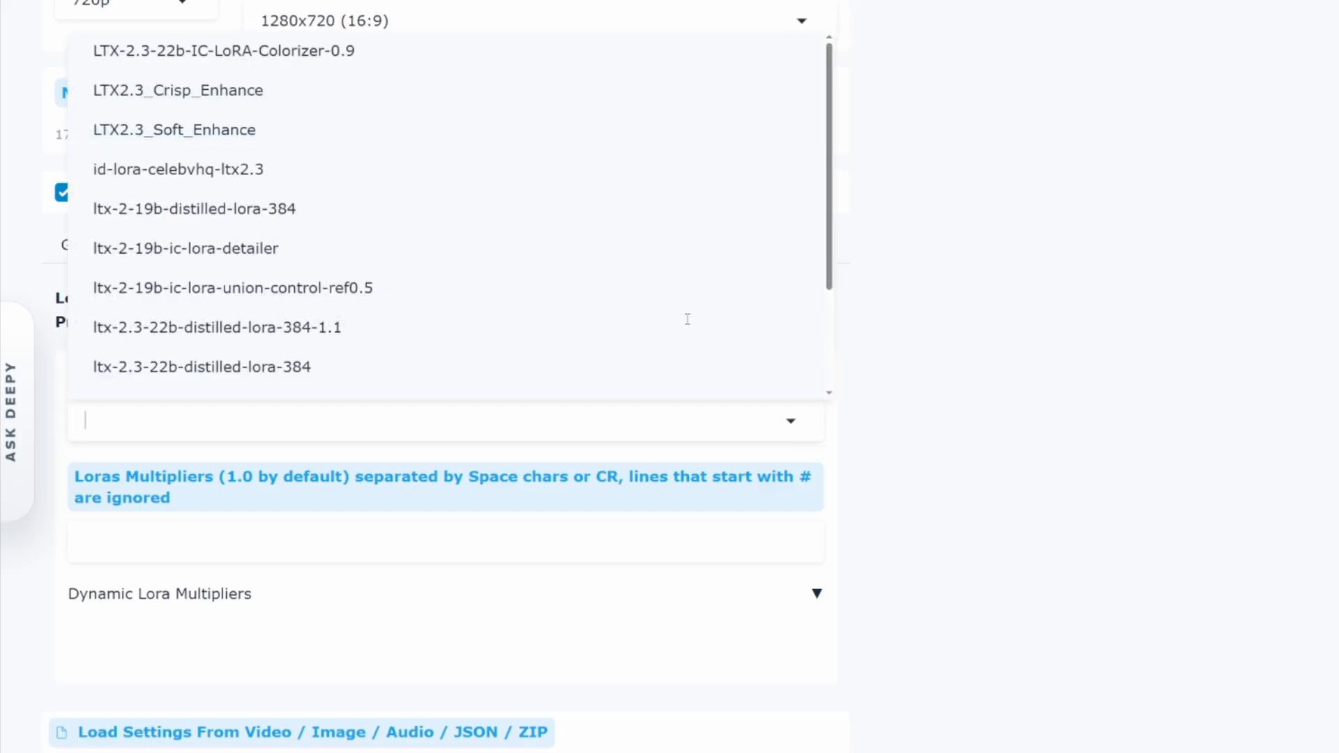
{"action": "left_click", "coordinate": [316, 55]}
{"action": "left_click", "coordinate": [1041, 465]}
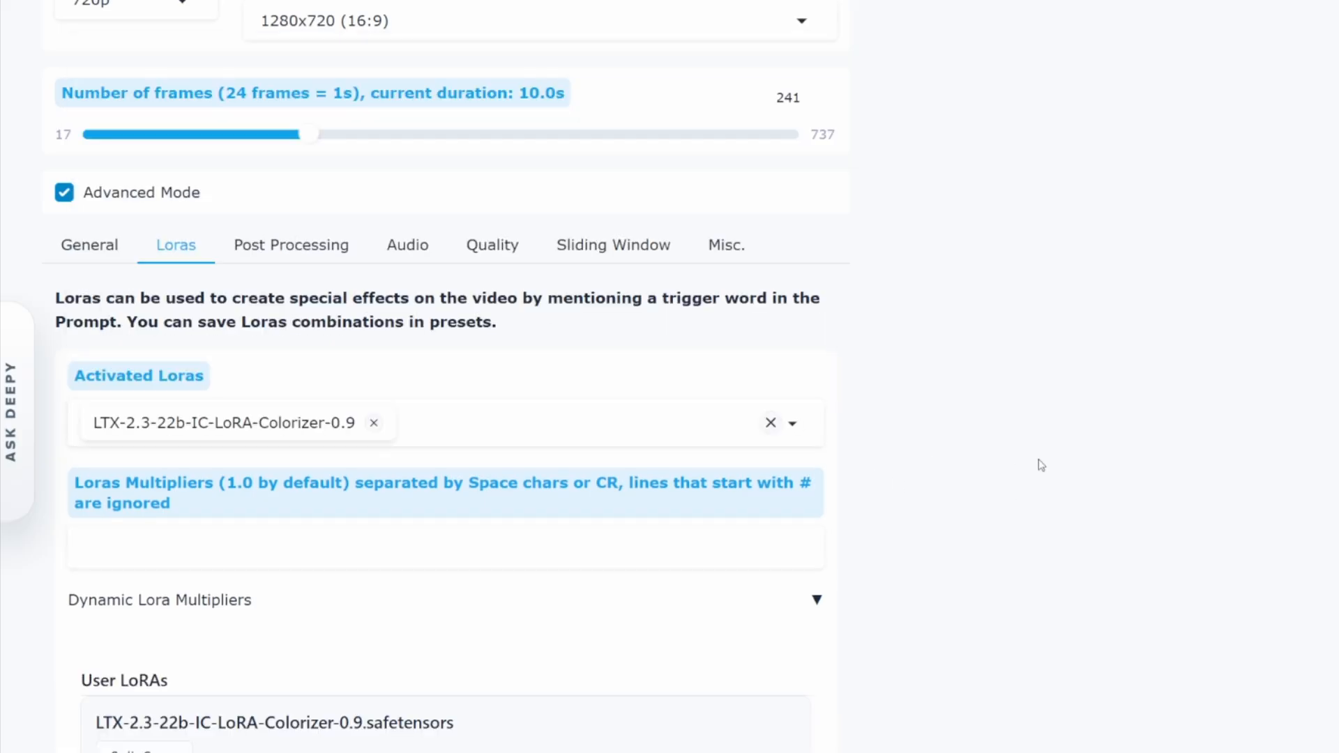
{"action": "left_click", "coordinate": [88, 558]}
{"action": "type", "text": "35"}
- Review the sliding window settings, including the window size and the windows frames overlap
{"action": "left_click", "coordinate": [615, 258]}
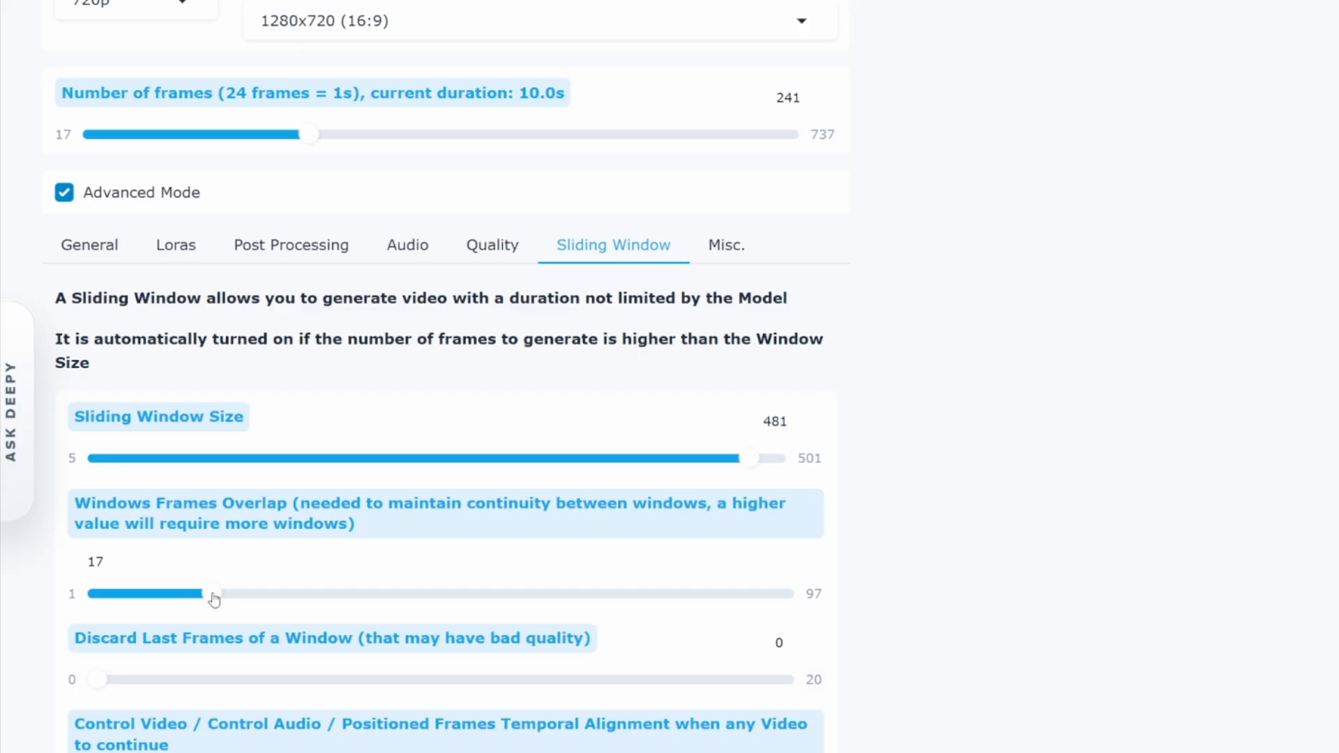
{"action": "scroll", "coordinate": [997, 562], "scroll_direction": "up", "scroll_amount": 20}
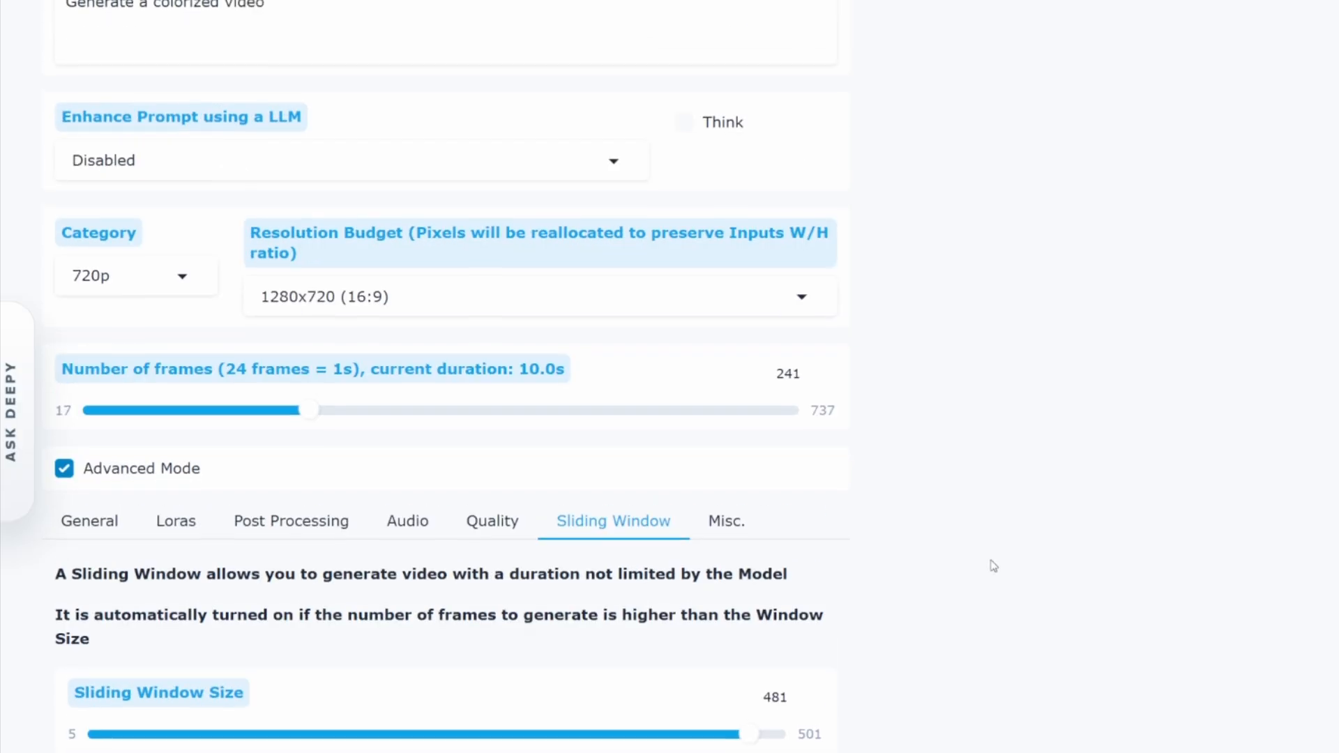
{"action": "scroll", "coordinate": [965, 570], "scroll_direction": "up", "scroll_amount": 5}
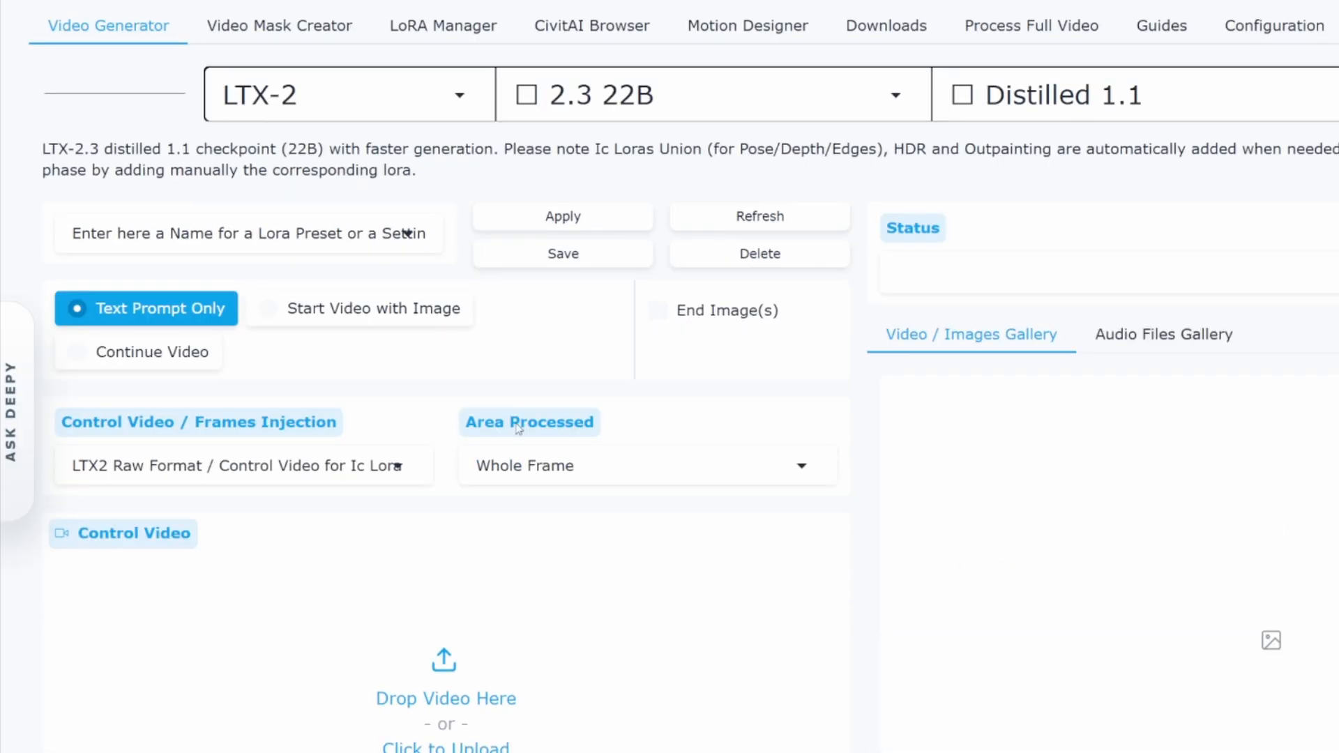
- Save the current setup as a preset named "Colorize Video LTX2.3 Destilled 1.1"
{"action": "left_click", "coordinate": [323, 237]}
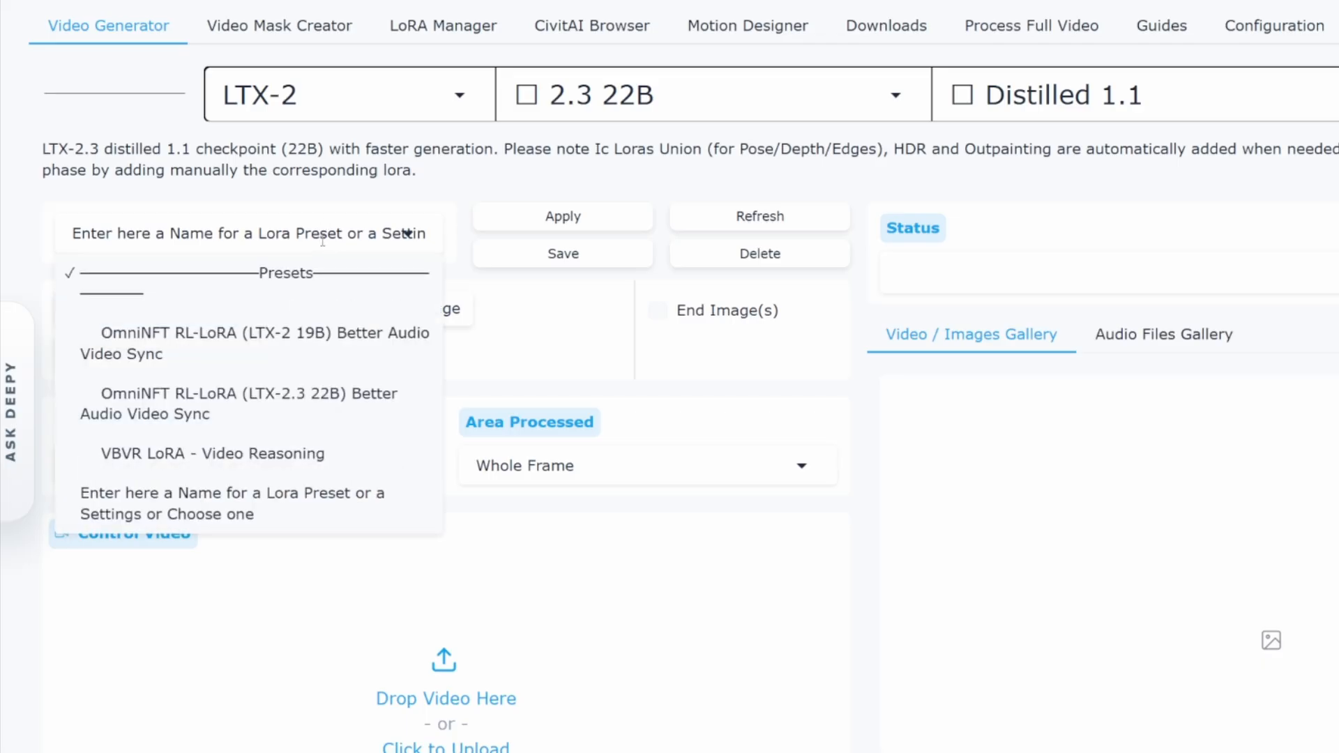
{"action": "key", "text": "ctrl+a"}
{"action": "key", "text": "BackSpace"}
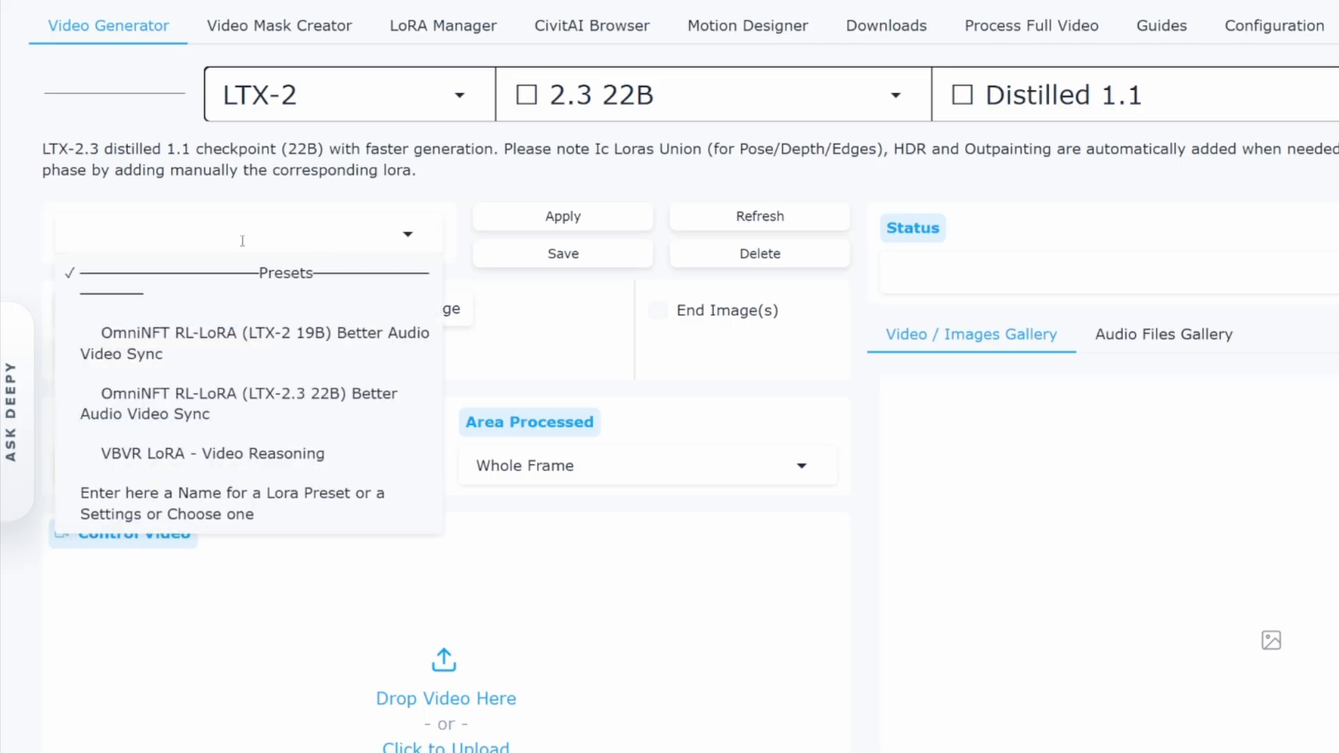
{"action": "type", "text": "Colorize"}
{"action": "type", "text": "Video"}
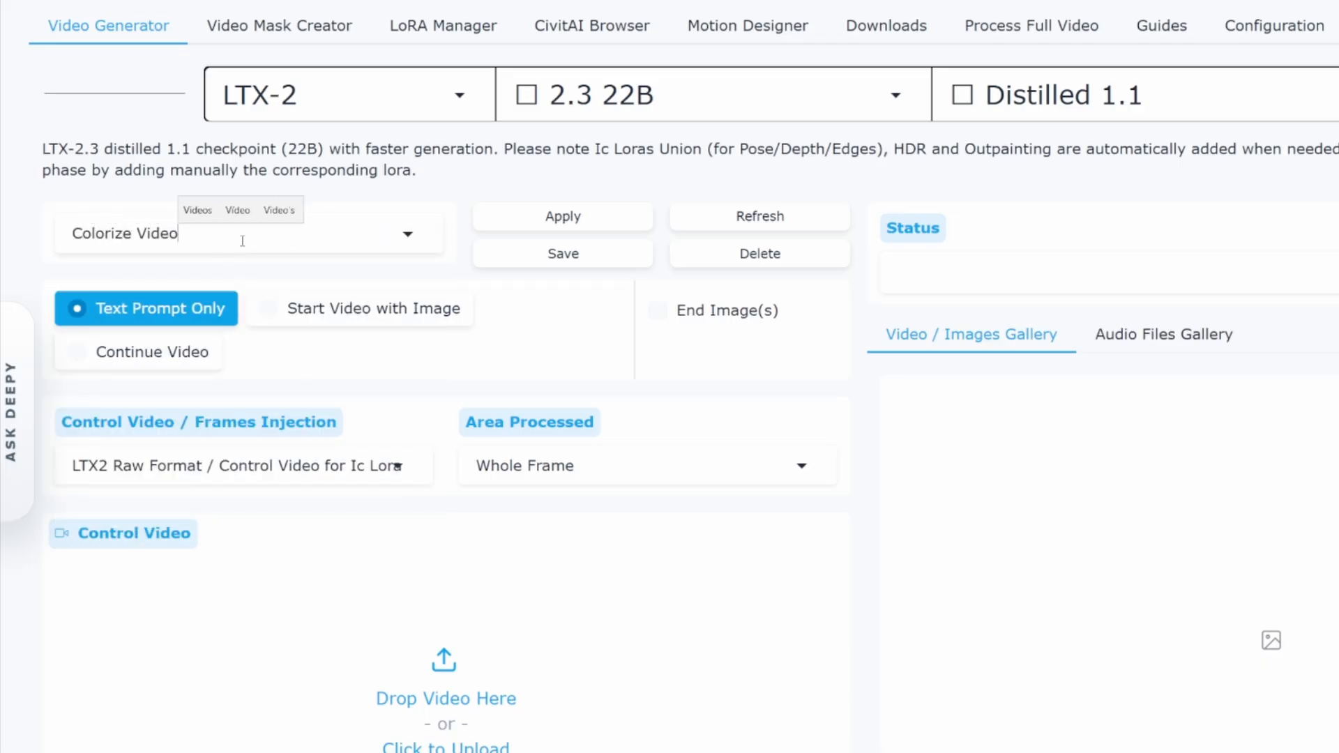
{"action": "type", "text": " LTX2.3"}
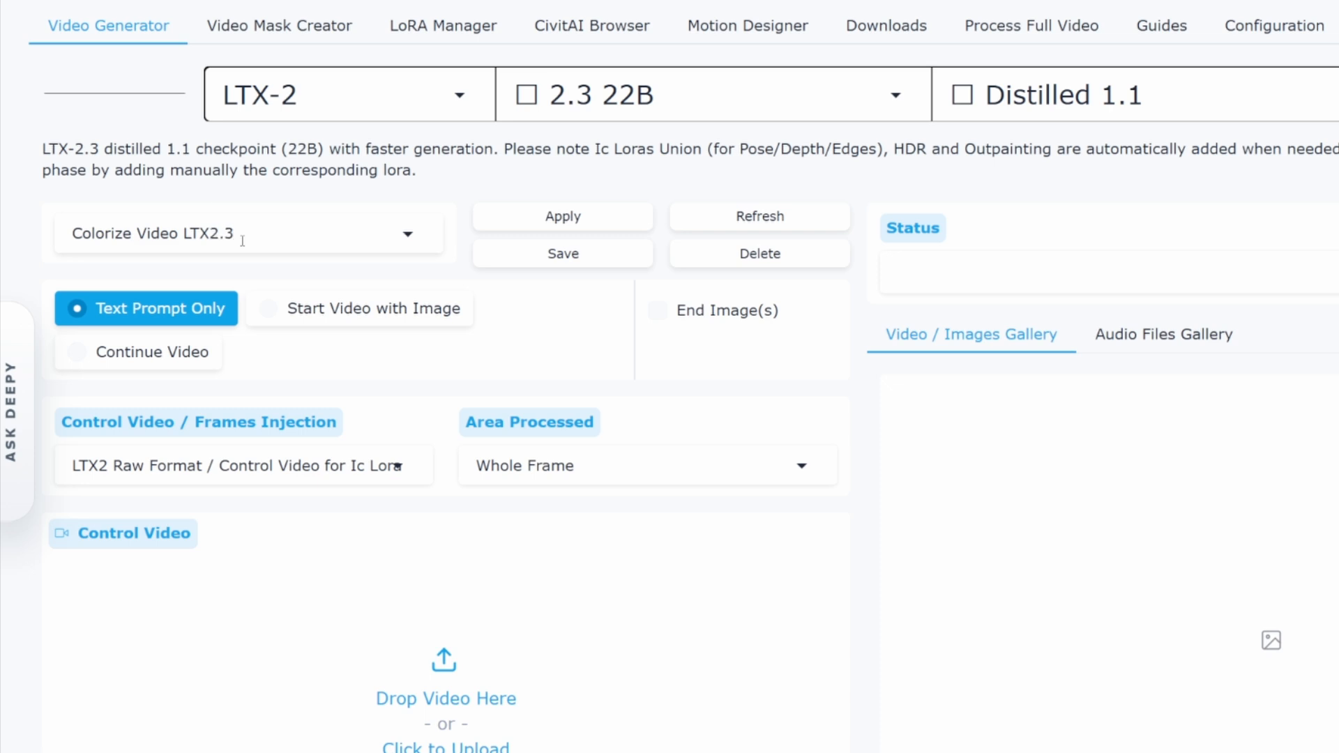
{"action": "type", "text": " D"}
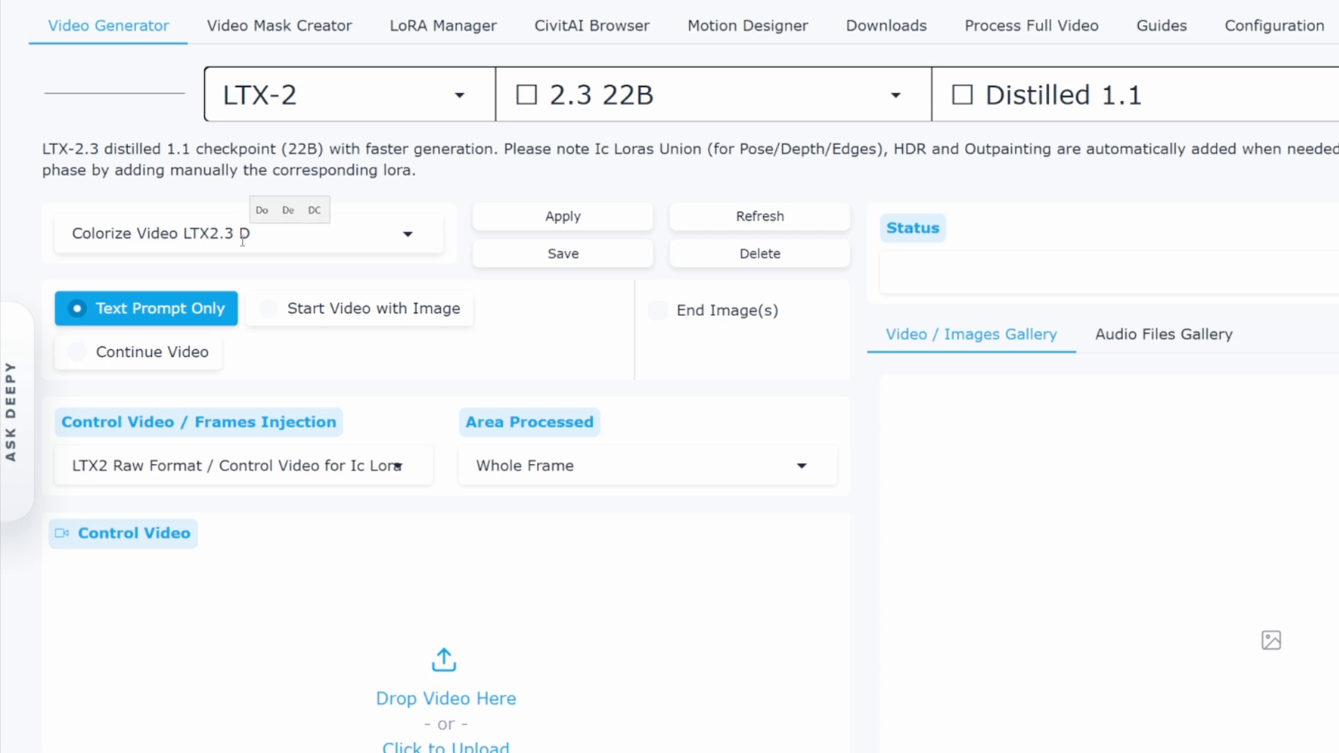
{"action": "type", "text": "estilled 1.1"}
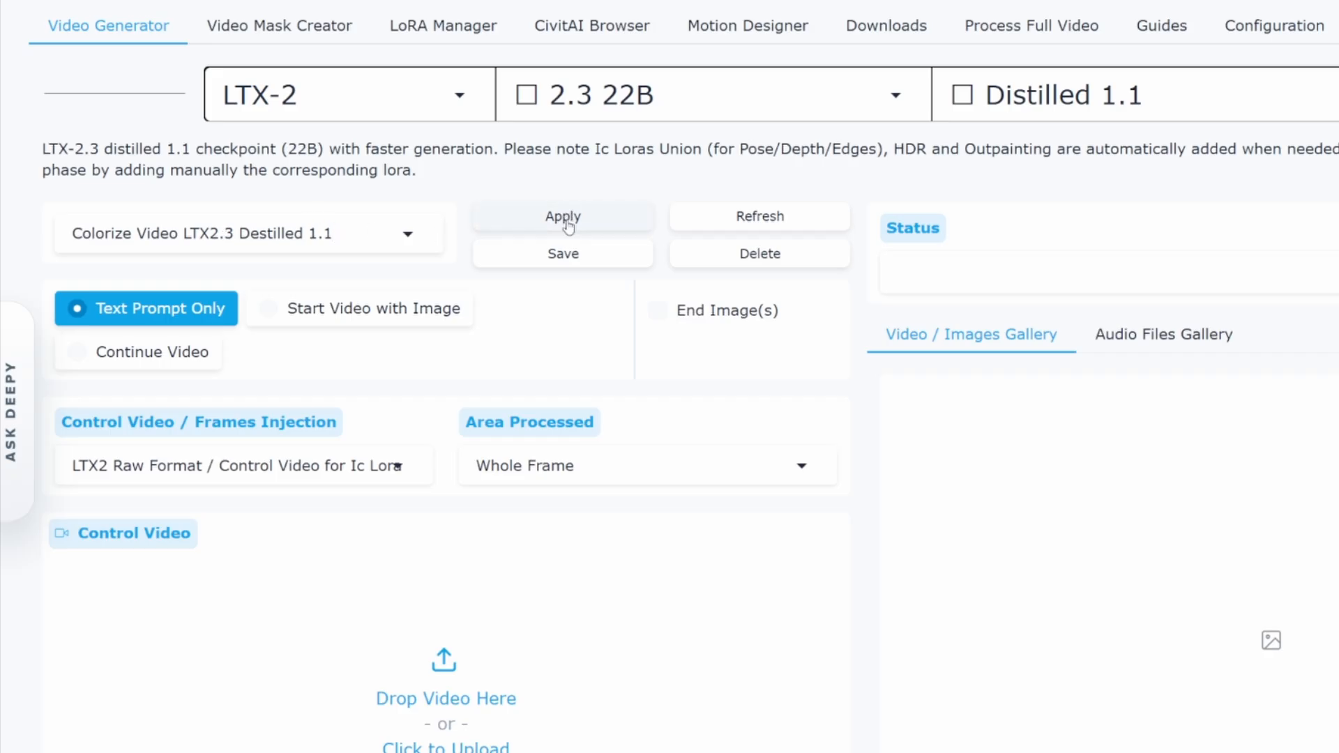
{"action": "left_click", "coordinate": [562, 255]}
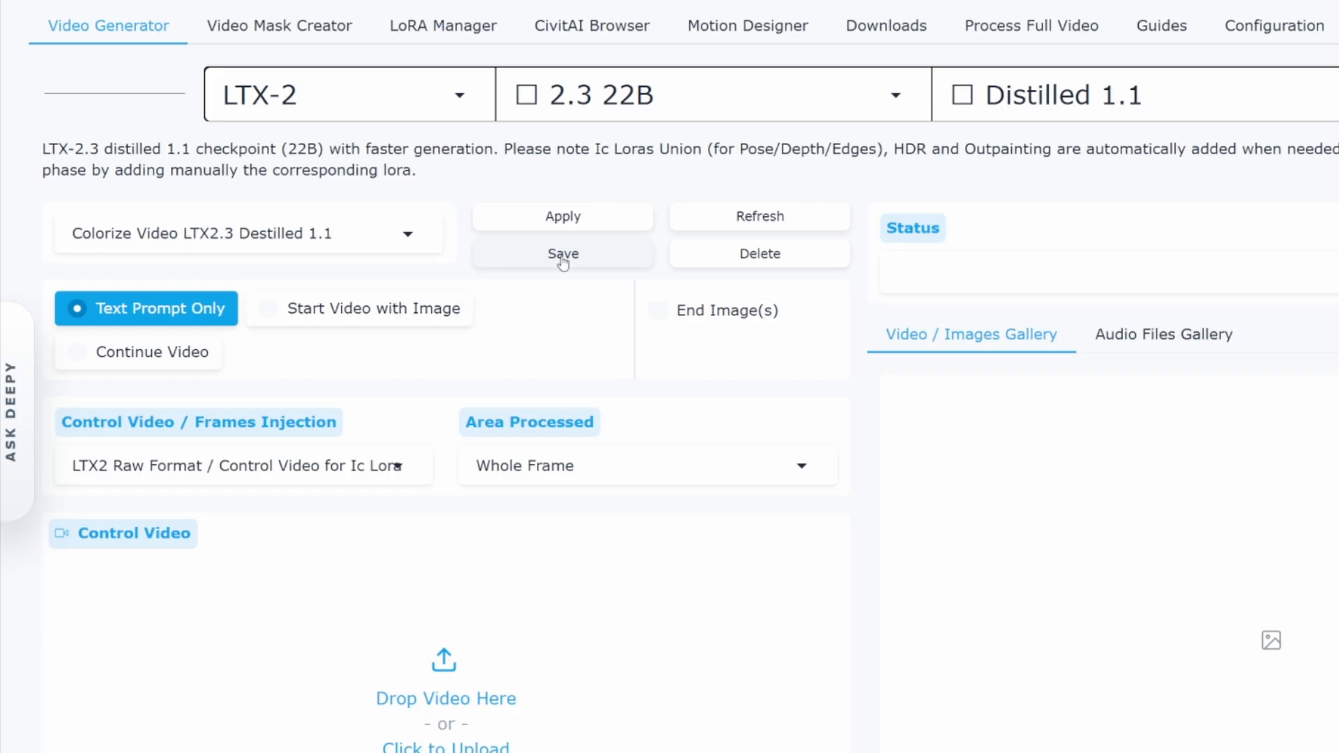